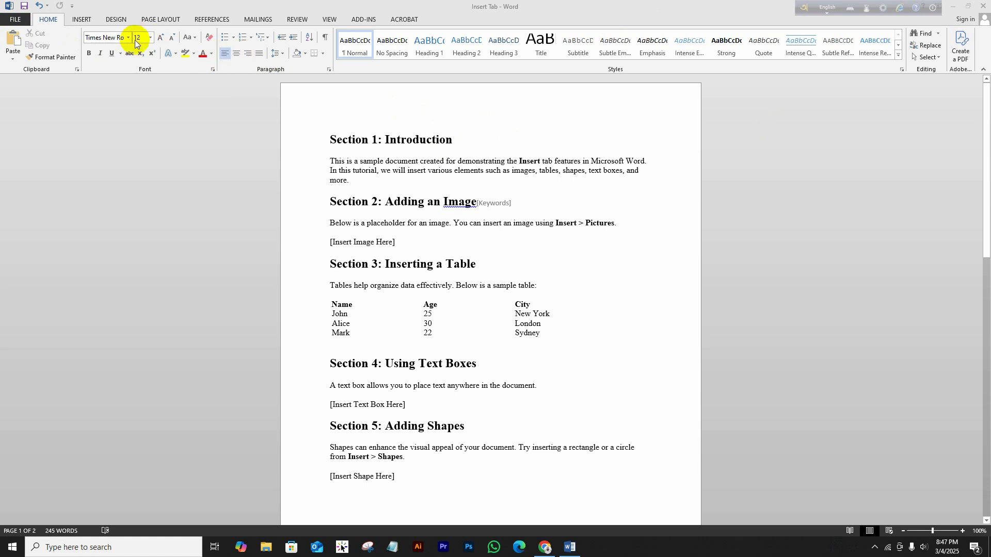
Show the Insert tab's commands and skim the document's sample sections.
click(79, 22)
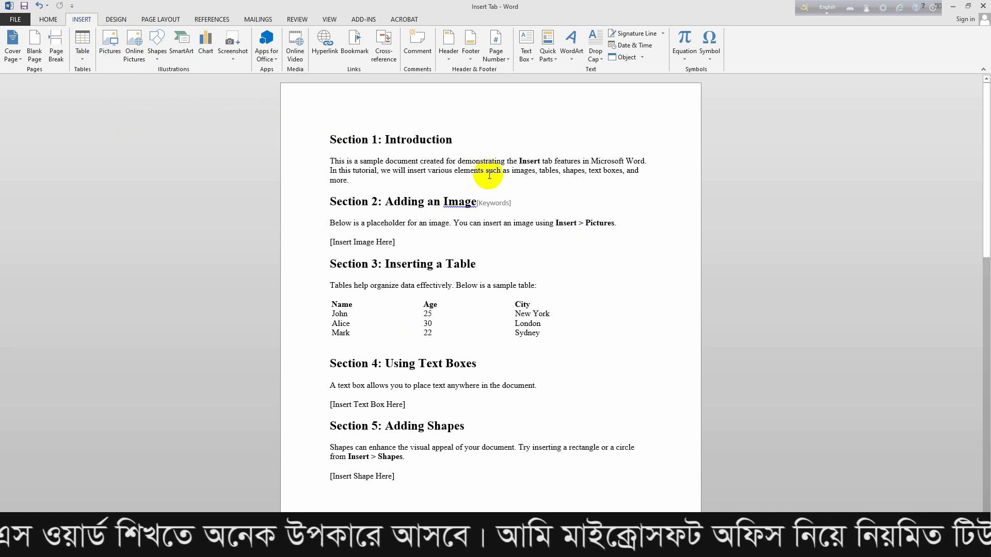
scroll(451, 171, down, 2)
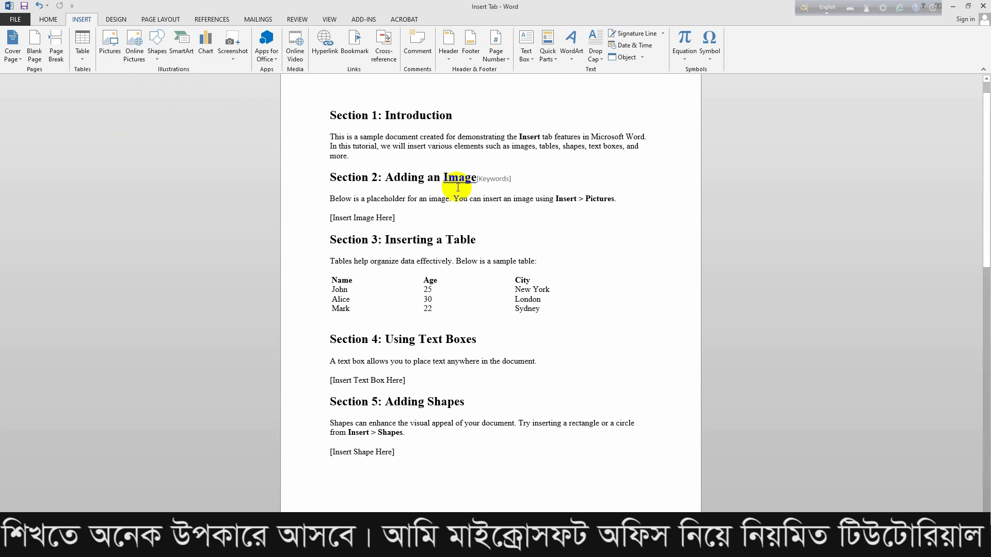
scroll(455, 206, up, 2)
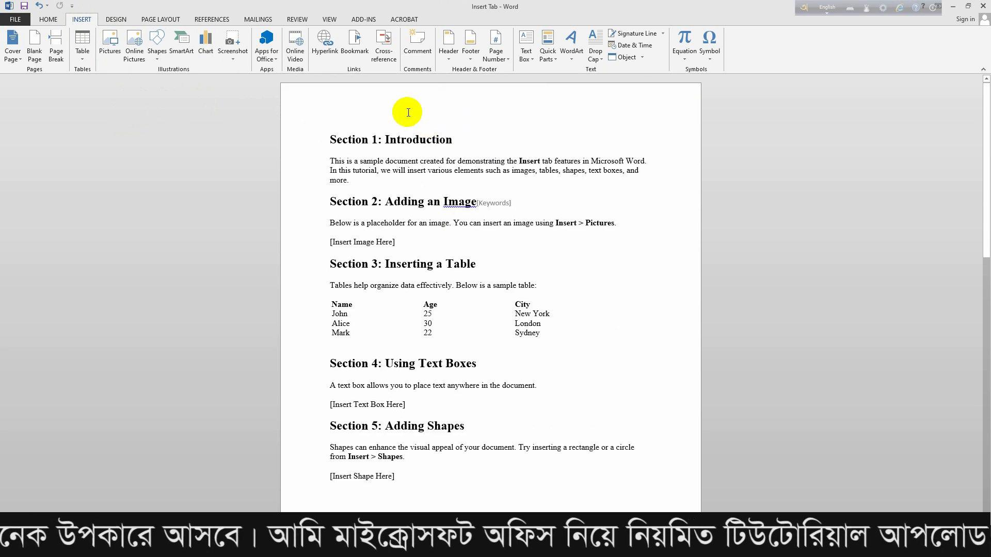
Clear the Keywords placeholder beside the Section 2 heading.
click(21, 62)
click(20, 62)
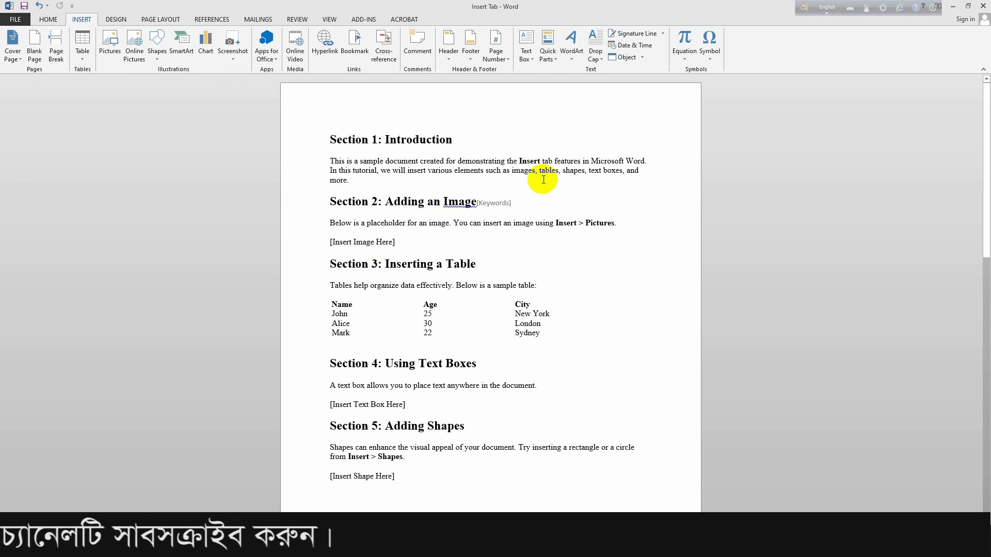
scroll(543, 177, down, 2)
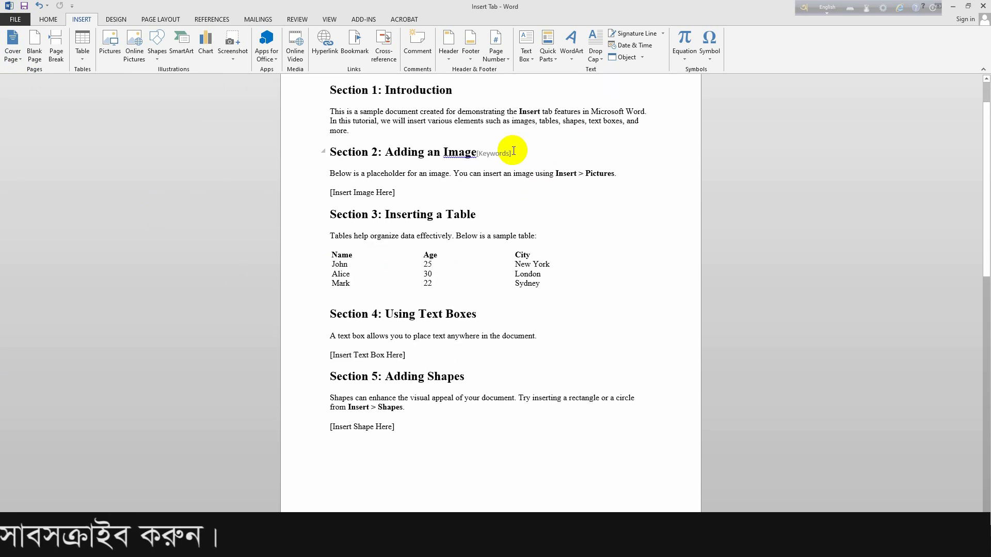
click(515, 151)
key(BackSpace)
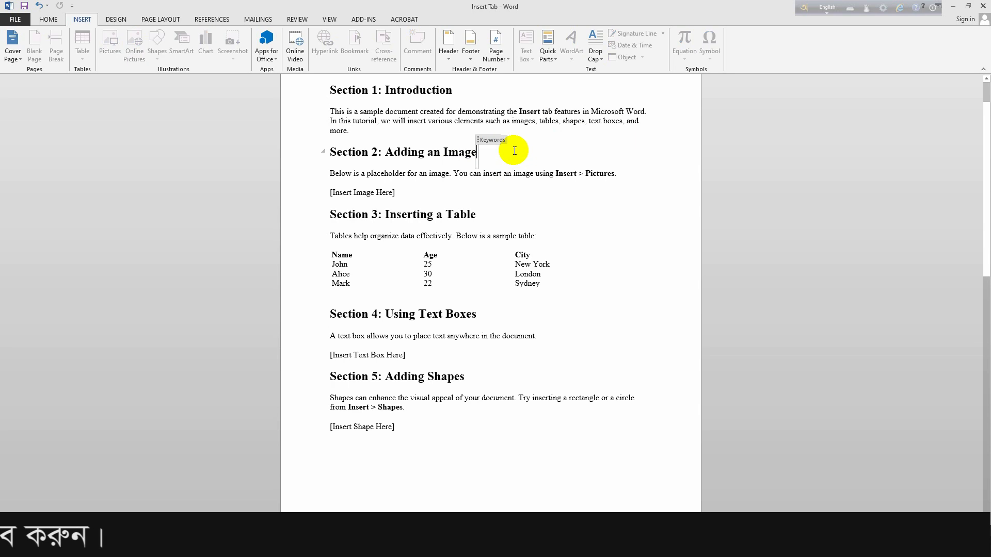
click(483, 214)
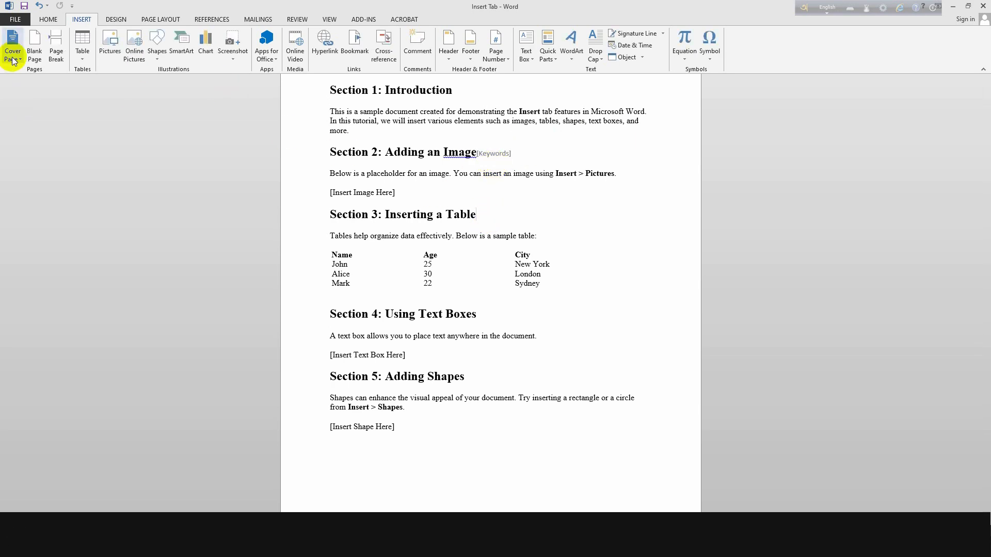
Insert the Sideline design from the Cover Page gallery.
scroll(497, 177, up, 2)
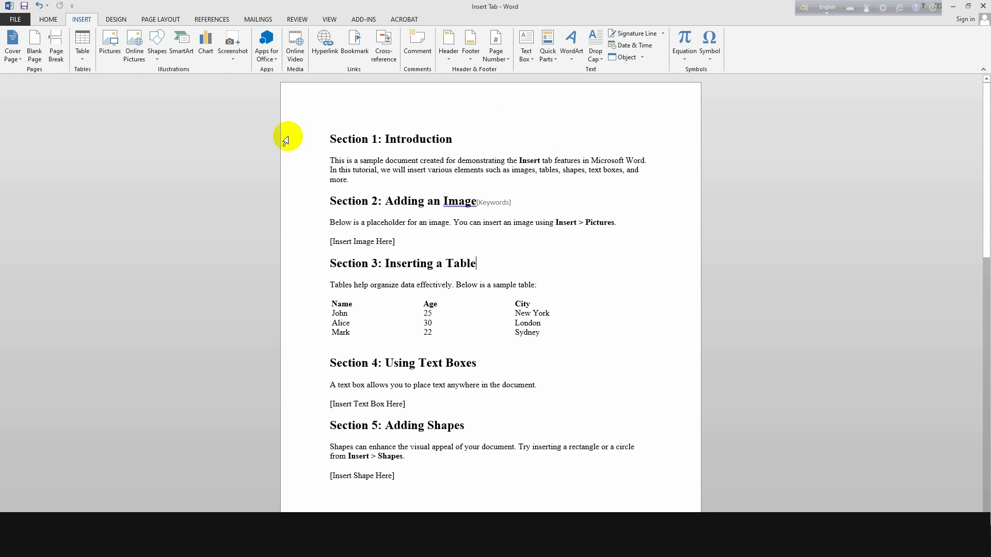
click(15, 50)
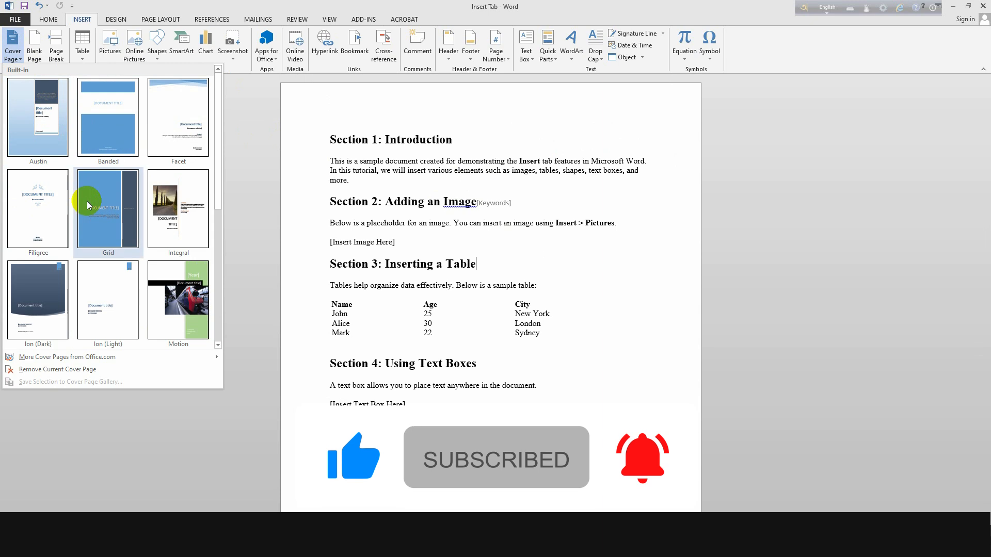
scroll(155, 197, down, 3)
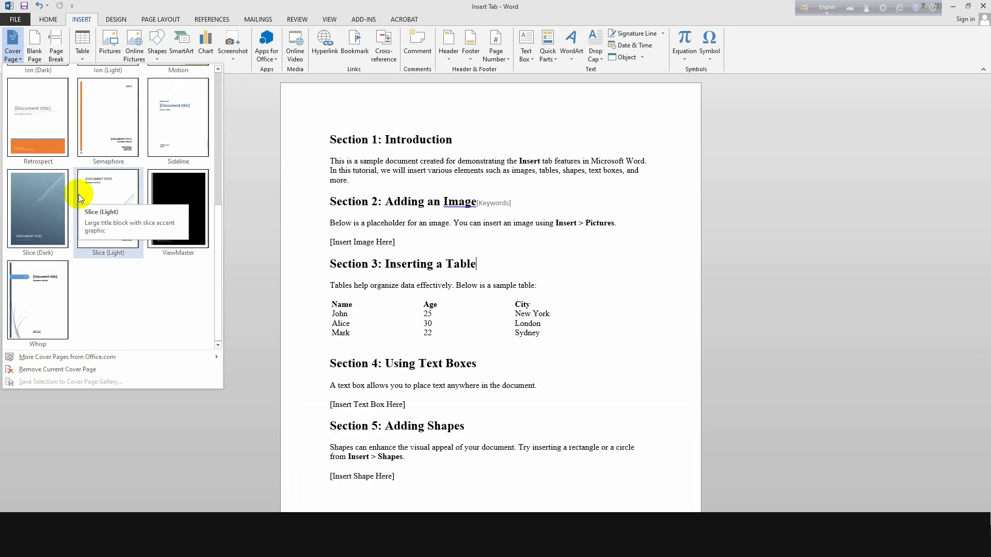
click(186, 119)
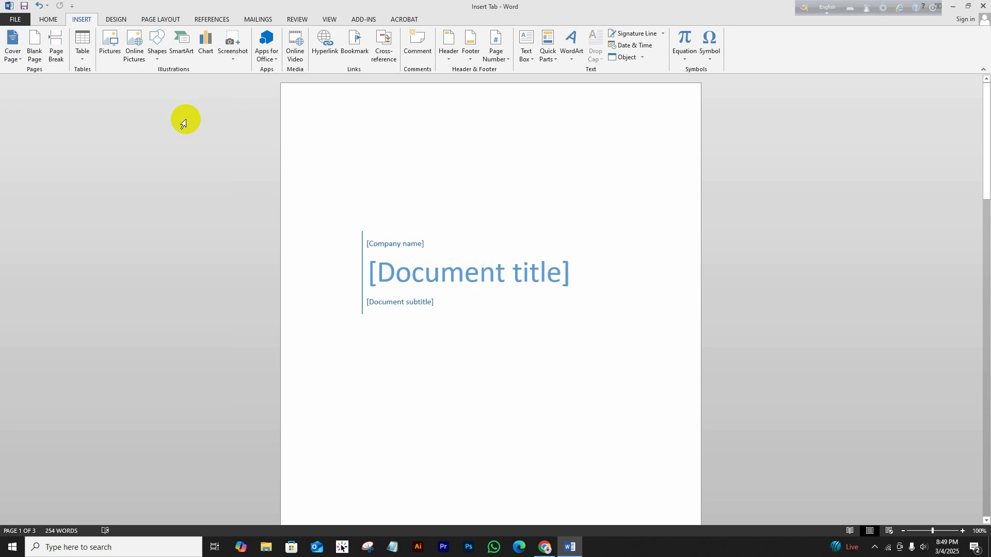
scroll(527, 212, down, 3)
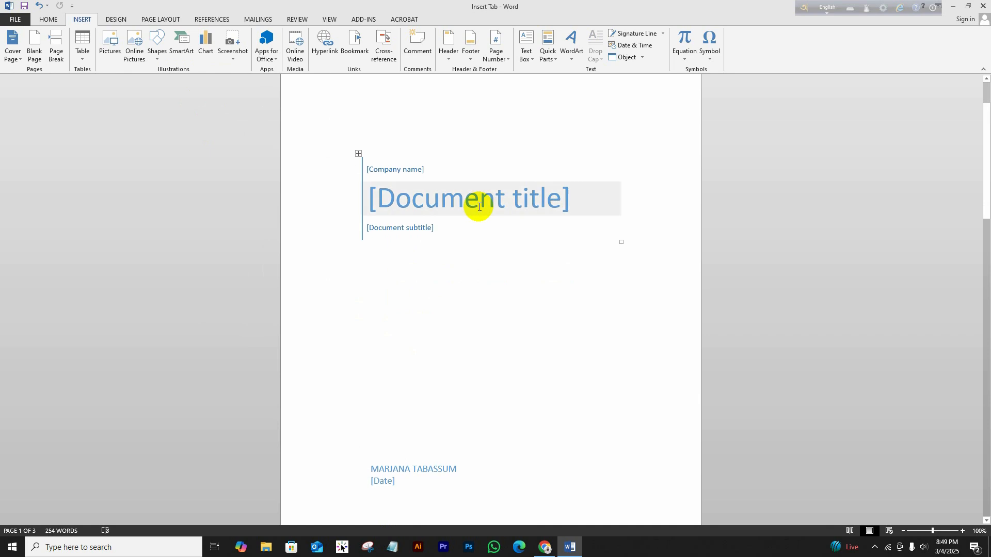
scroll(479, 207, down, 12)
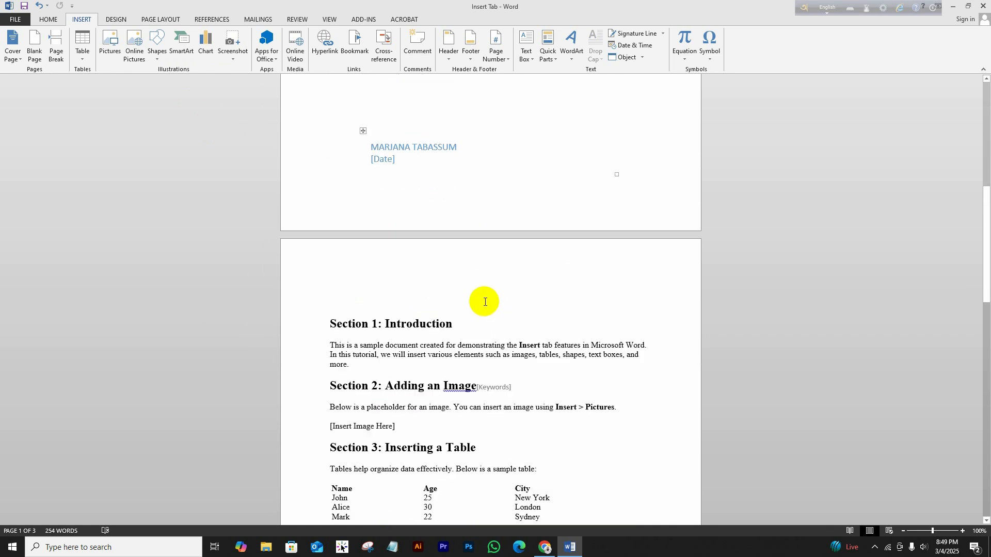
scroll(502, 255, up, 11)
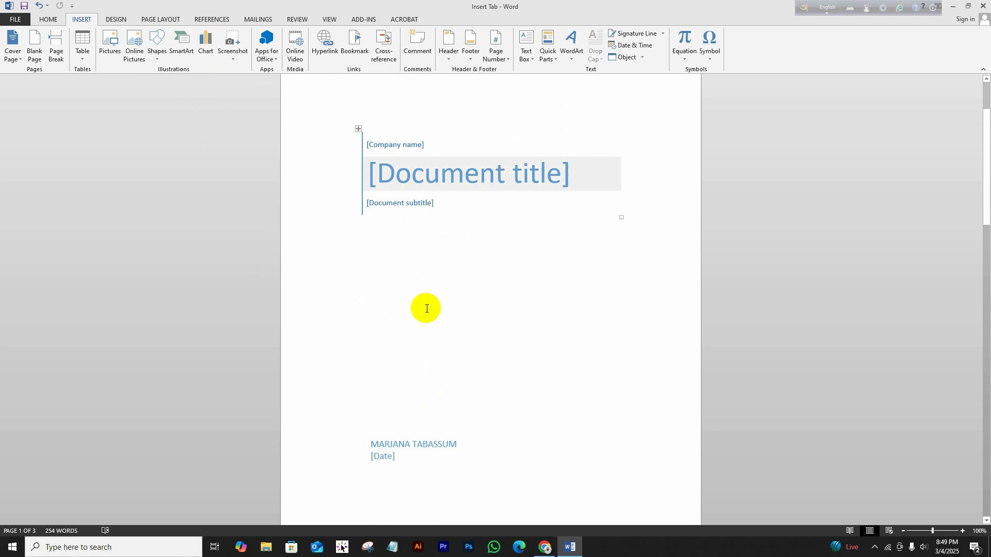
click(19, 61)
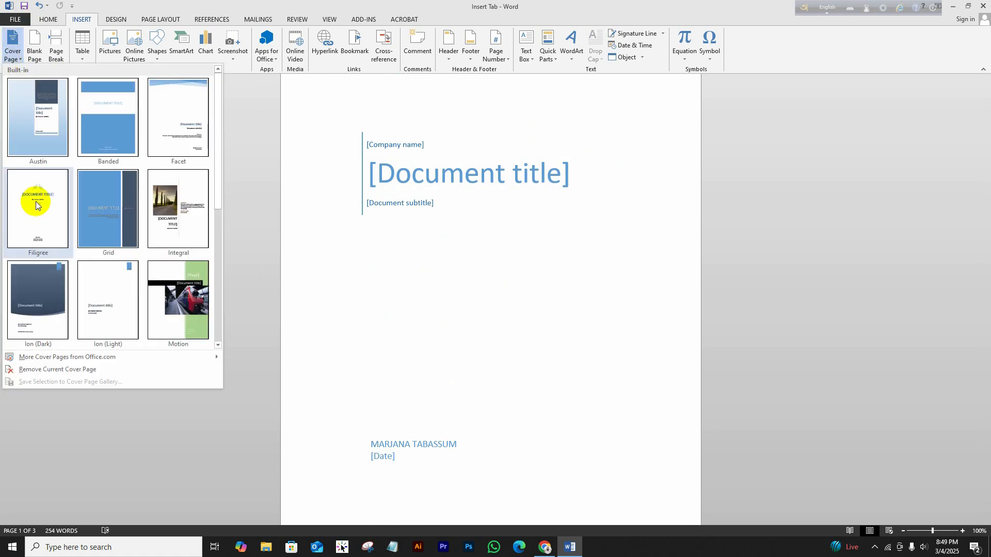
scroll(448, 283, down, 10)
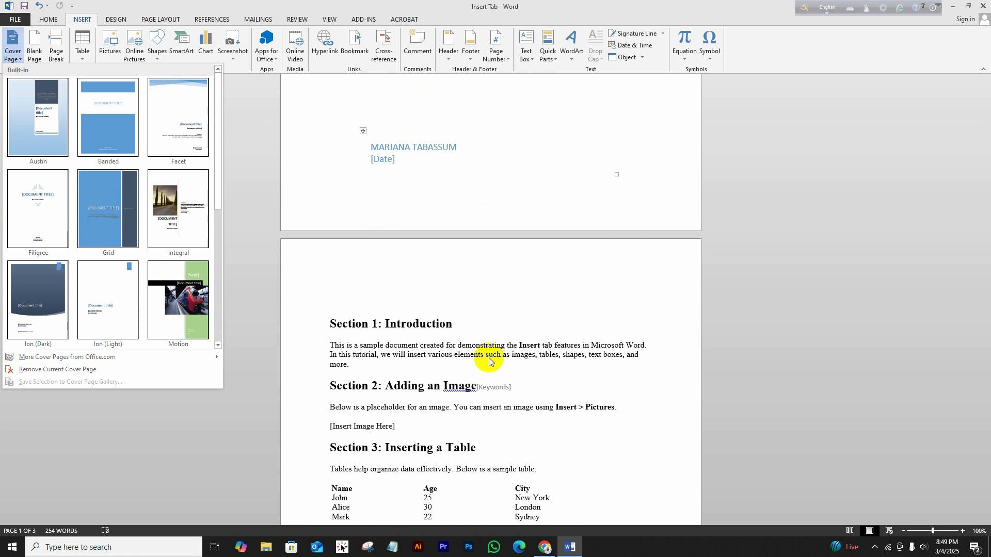
scroll(476, 325, down, 3)
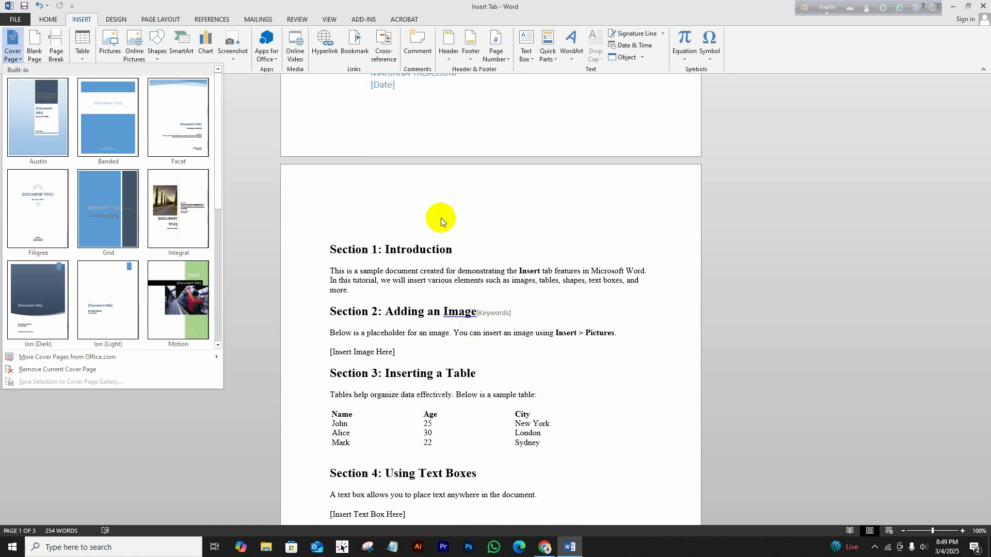
scroll(459, 310, up, 4)
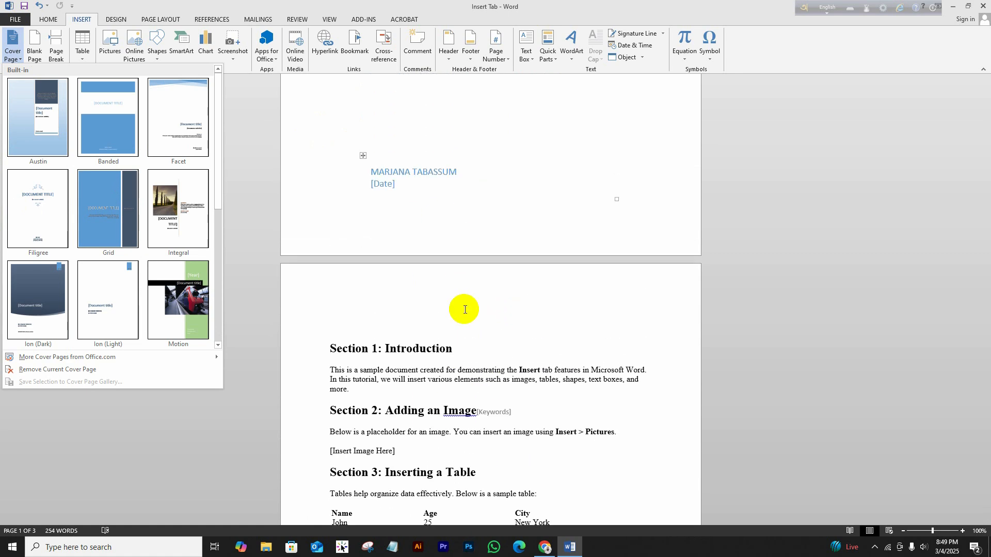
scroll(455, 289, up, 4)
click(265, 170)
scroll(464, 180, up, 4)
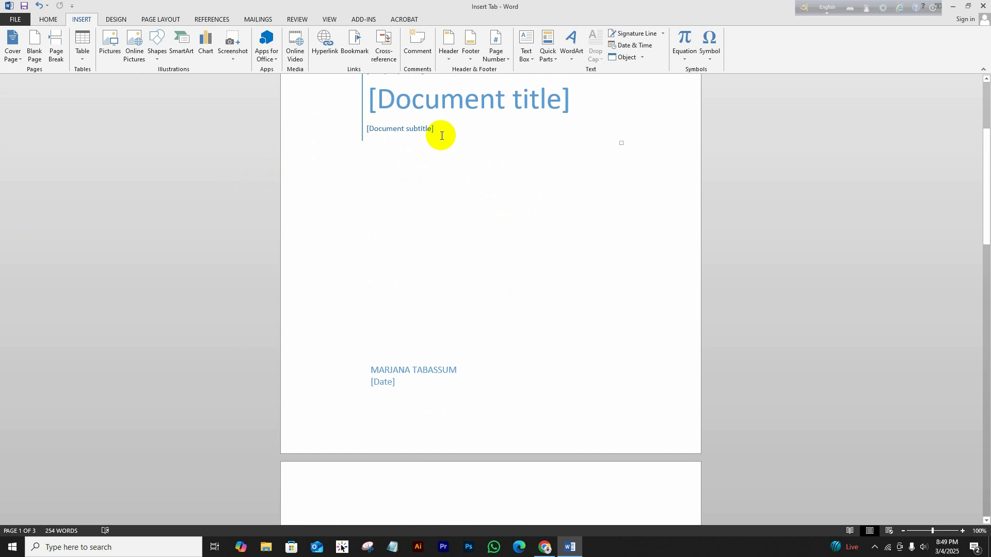
scroll(444, 145, up, 7)
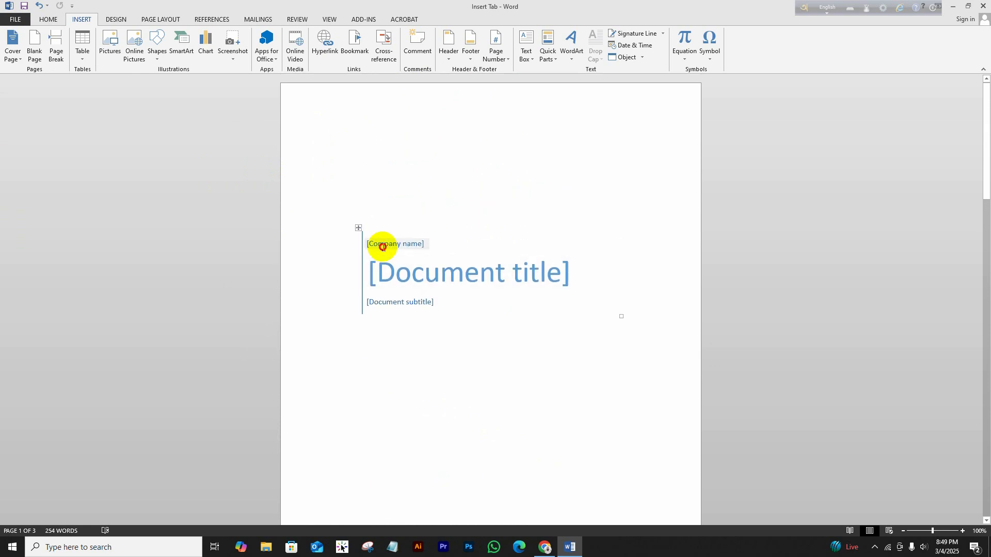
Replace the cover's [Company name] placeholder with ISB TECH EDUCATION.
click(383, 247)
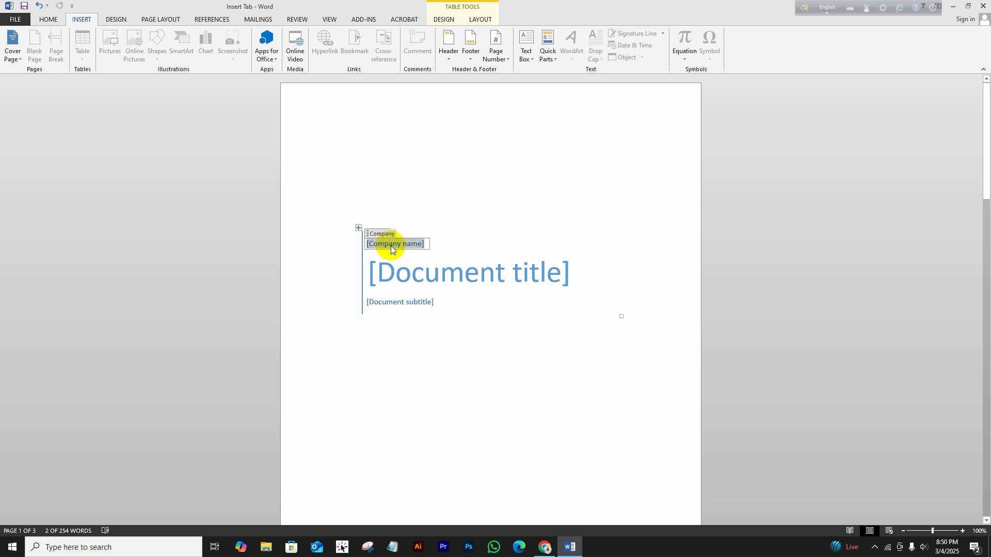
text(ISB)
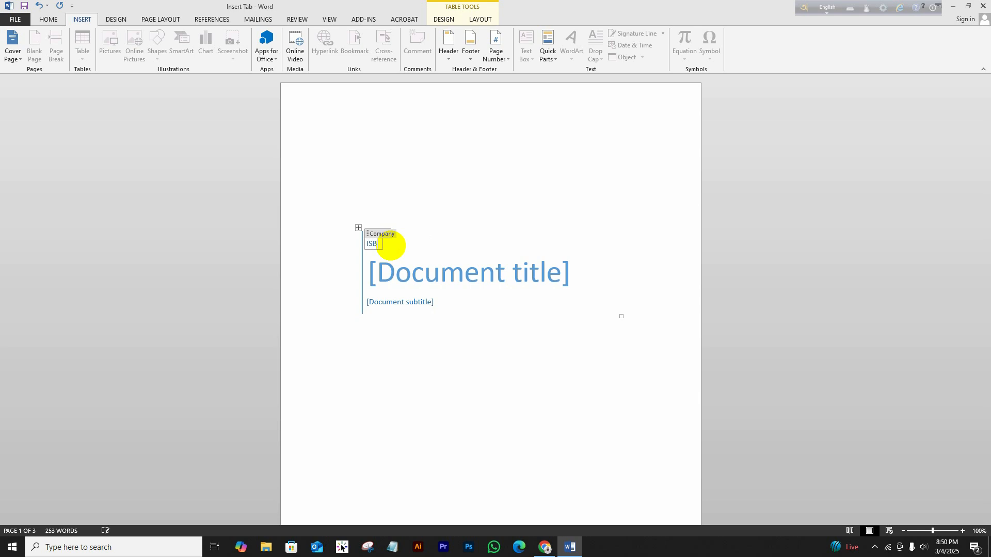
text( TECH EDUCATION)
click(447, 355)
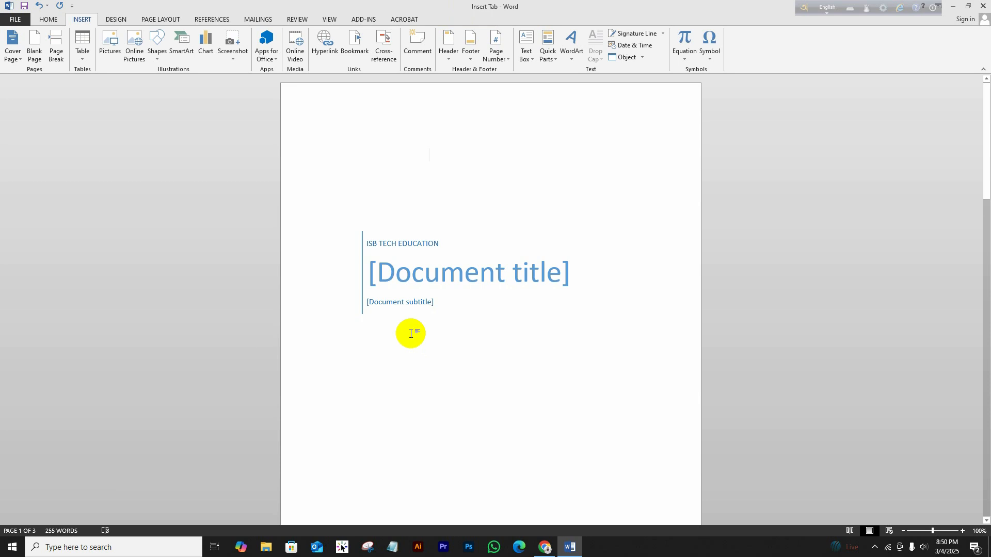
click(459, 273)
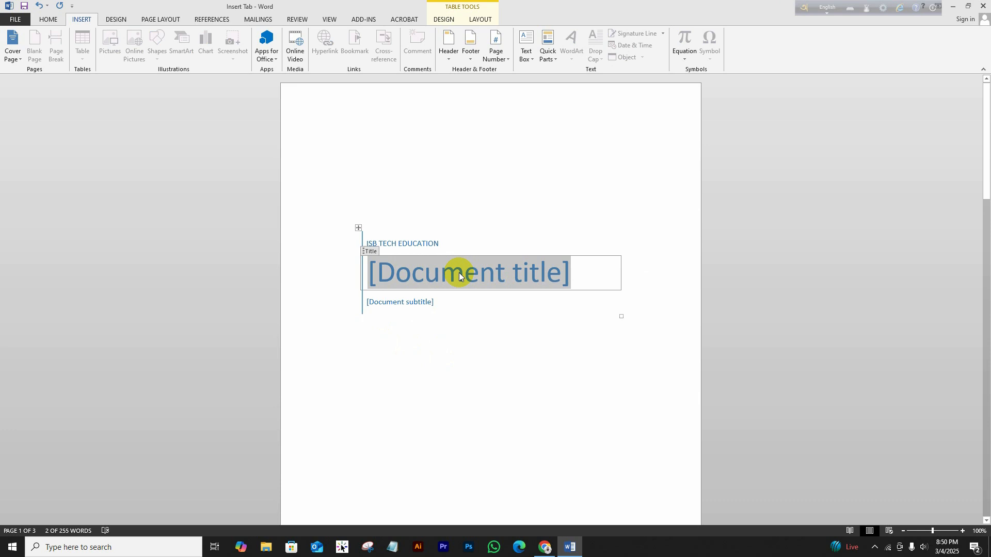
Title the cover 'MS Word Tutorial Series', widen its box, and select the subtitle placeholder.
text(M)
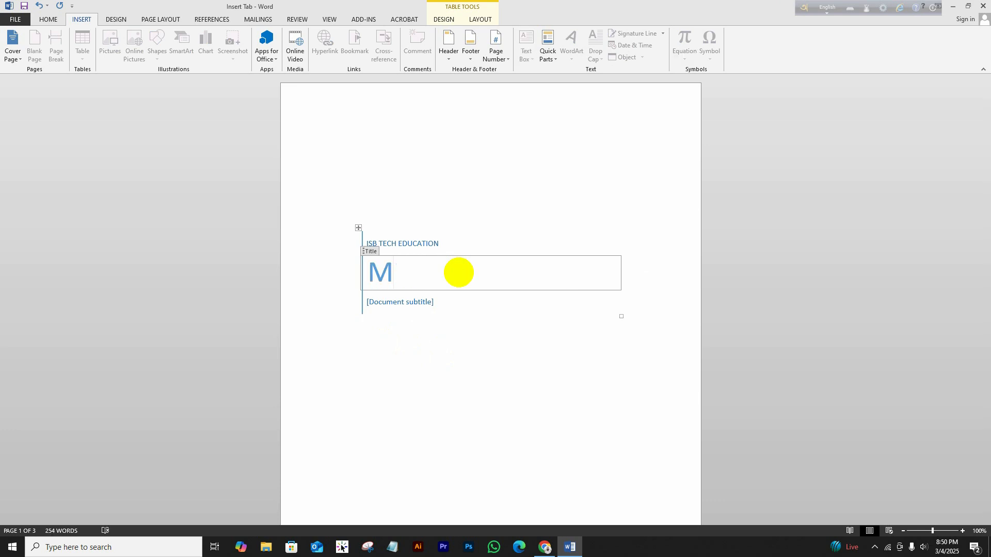
text(S Word T)
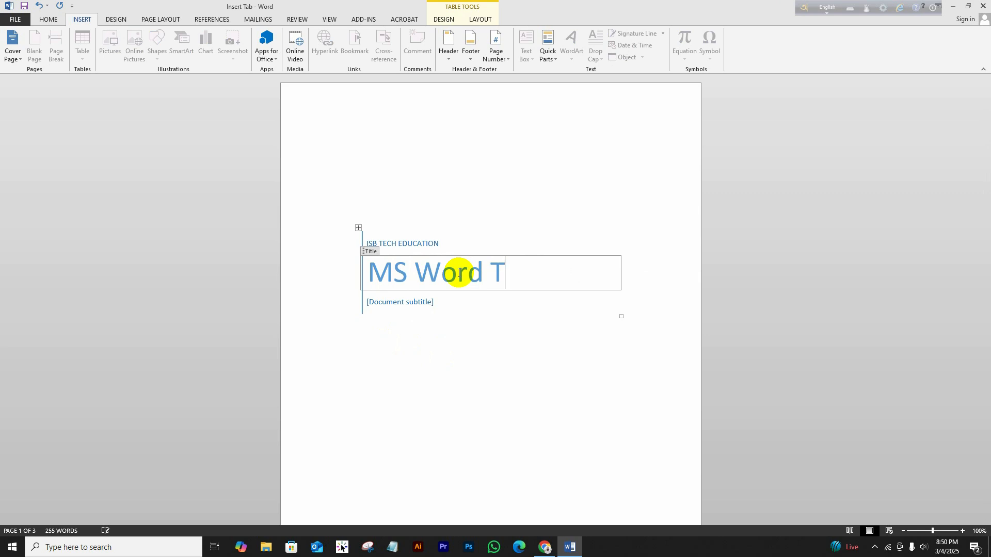
text(utori)
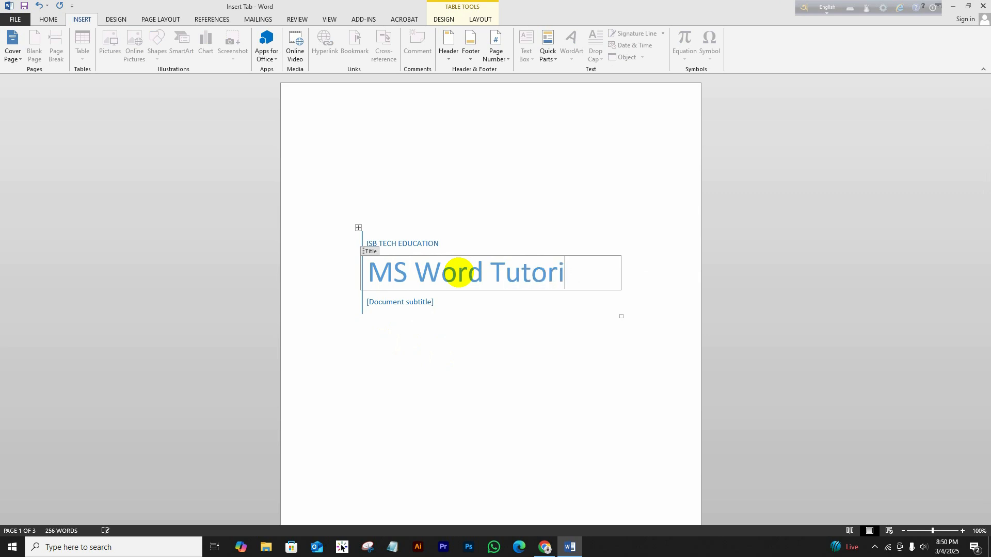
text(al S)
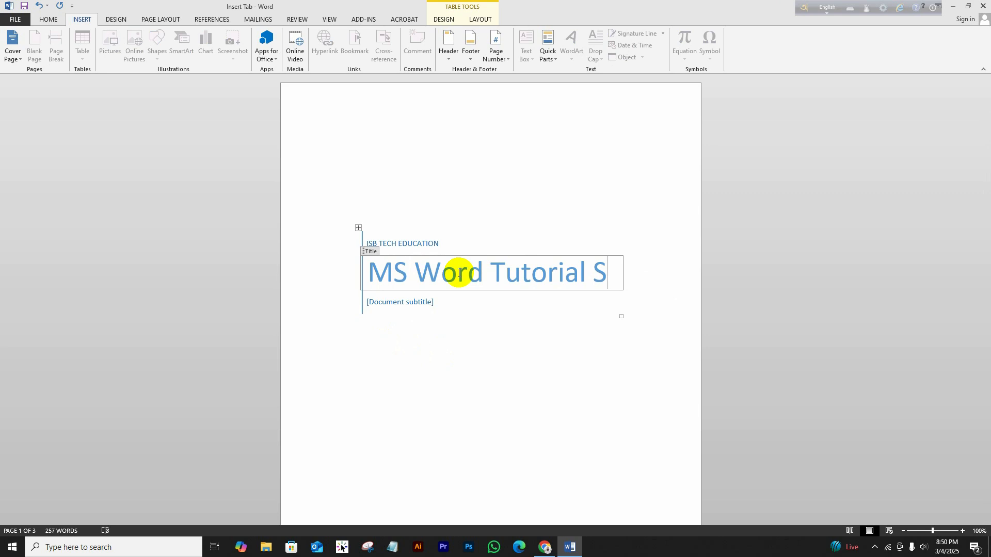
text(eries)
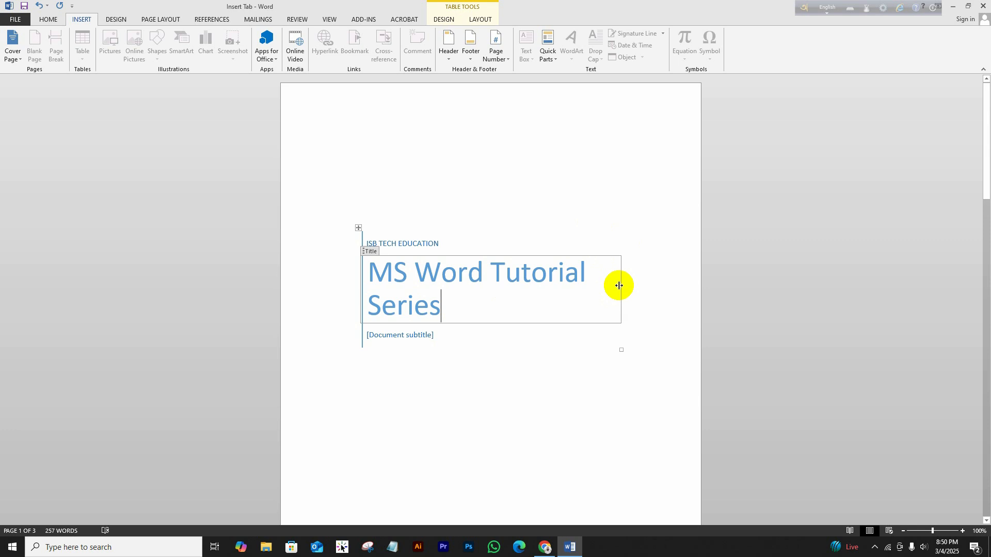
drag(618, 285, 646, 284)
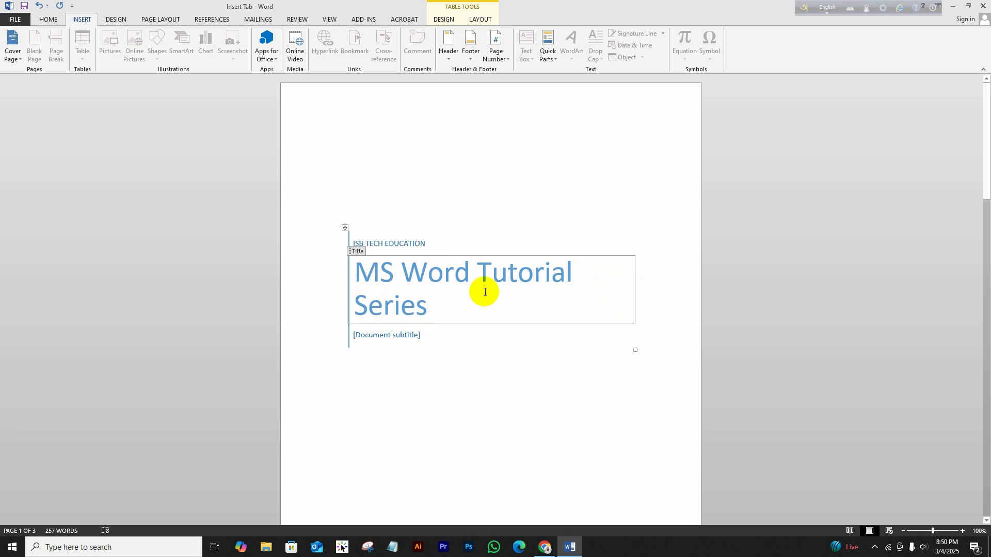
scroll(367, 282, down, 1)
click(380, 311)
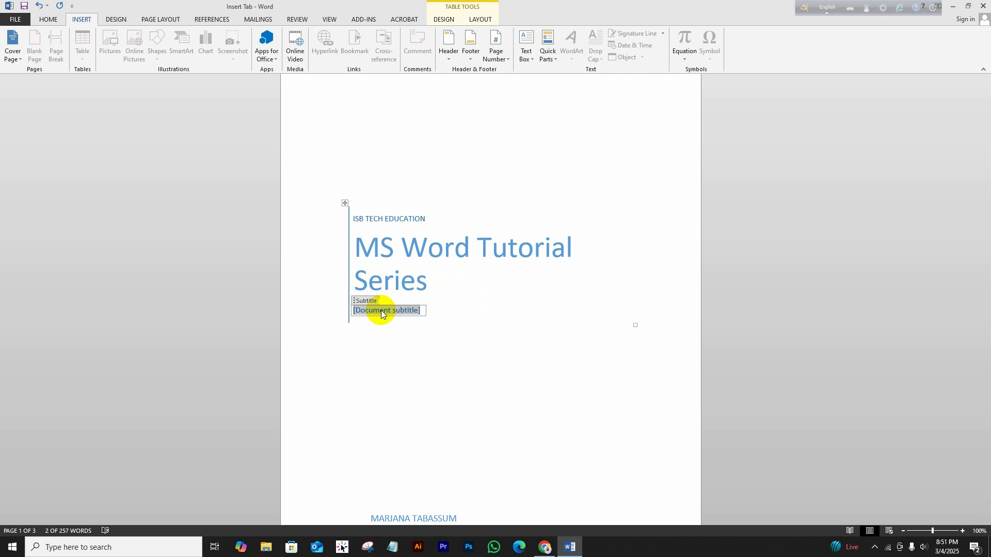
Replace the cover's [Document subtitle] placeholder with INSERT TAB DETAILS.
key(Delete)
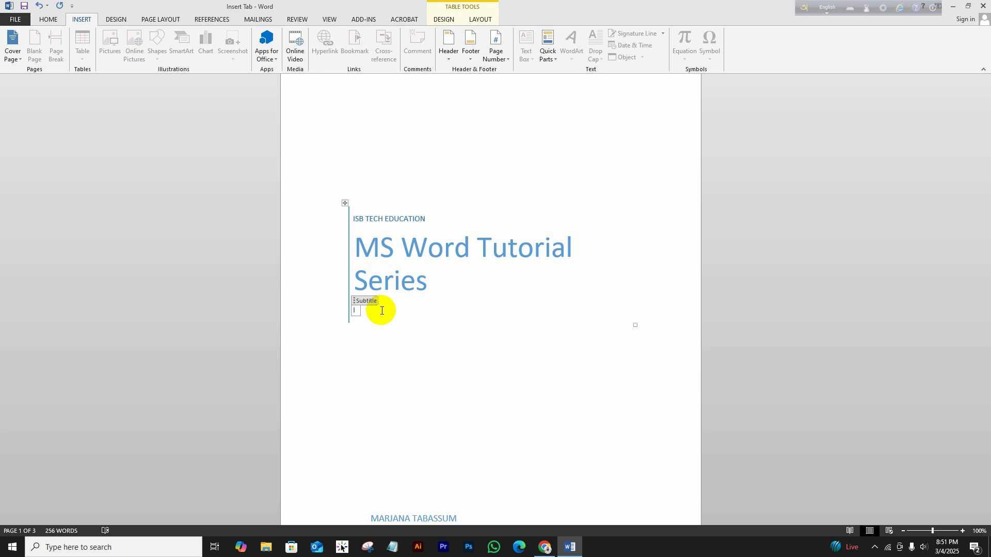
text(INSERT TAB DETAILS)
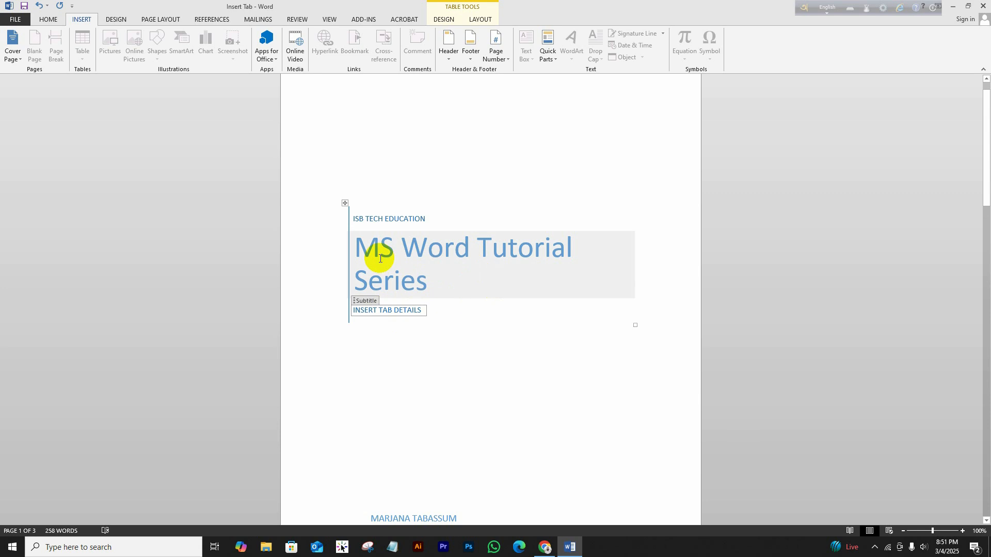
scroll(459, 282, down, 3)
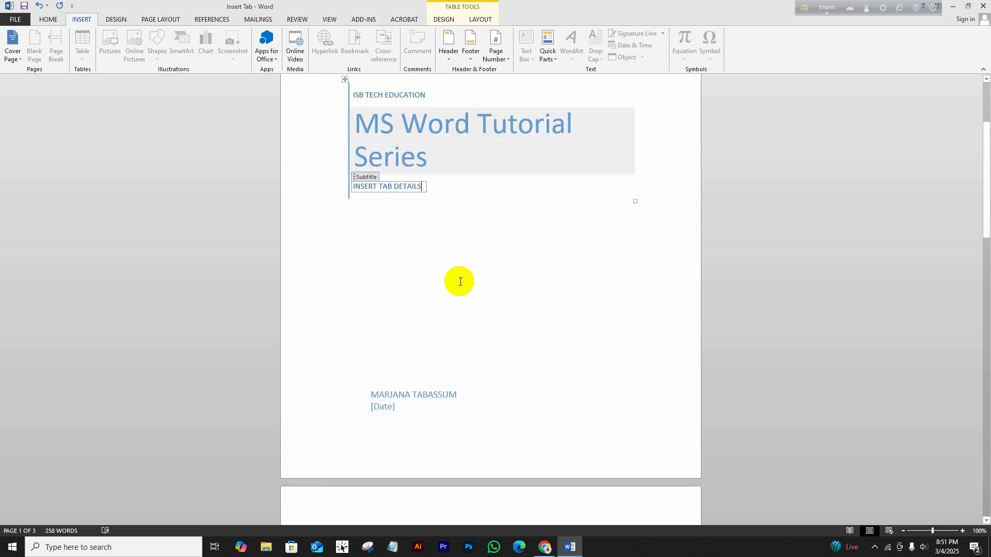
scroll(460, 282, down, 1)
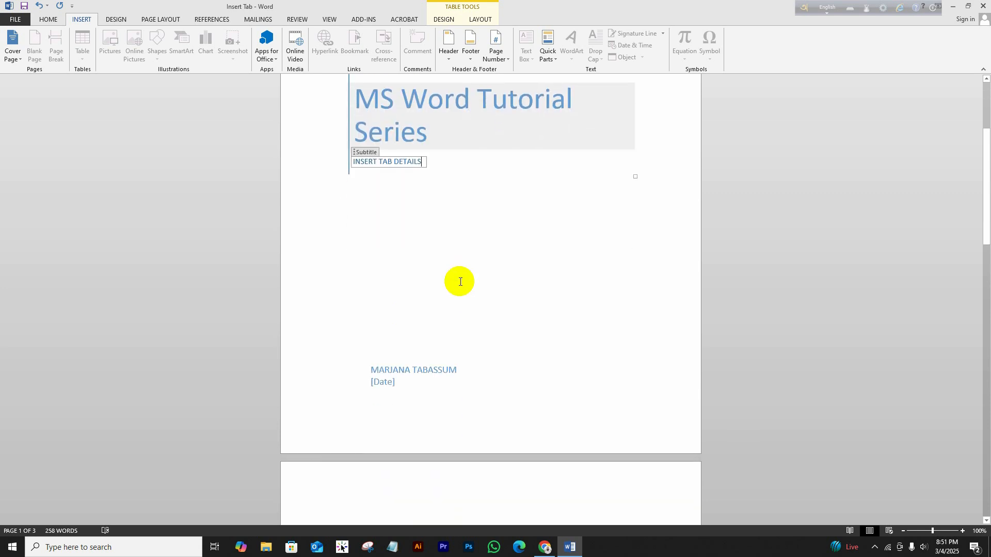
click(484, 222)
scroll(484, 223, up, 4)
scroll(460, 392, down, 1)
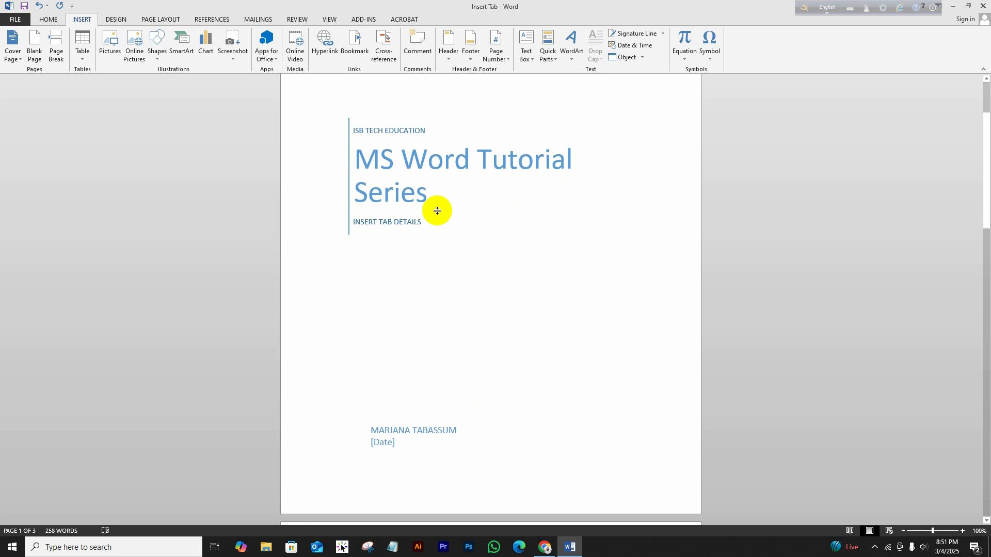
click(401, 223)
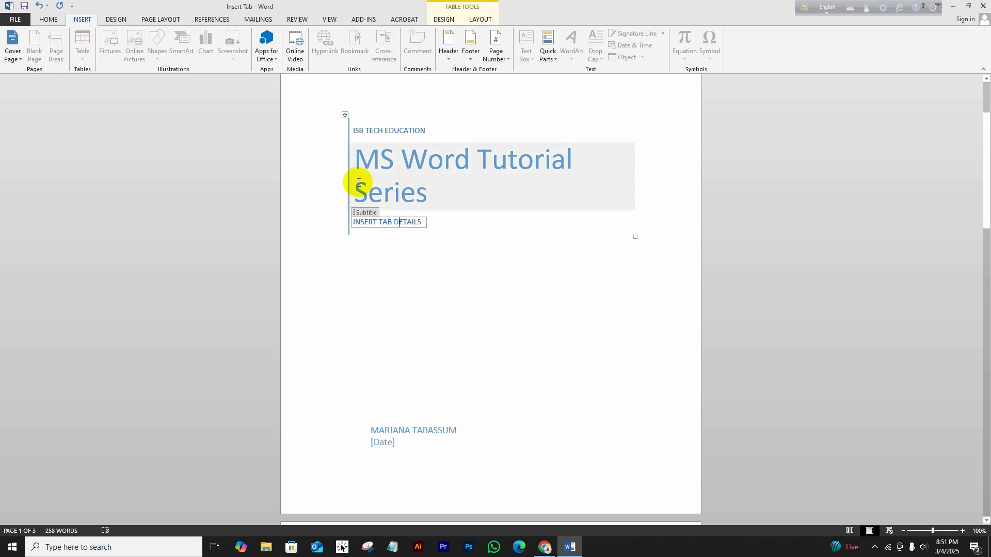
click(423, 430)
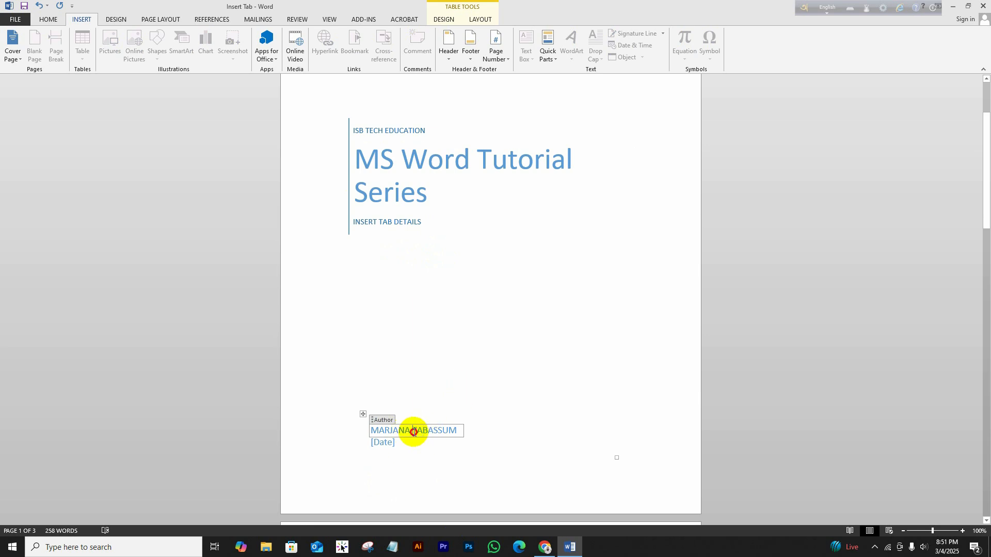
Set the cover author to XYZ and the date to today, 3-4-2025.
triple_click(416, 434)
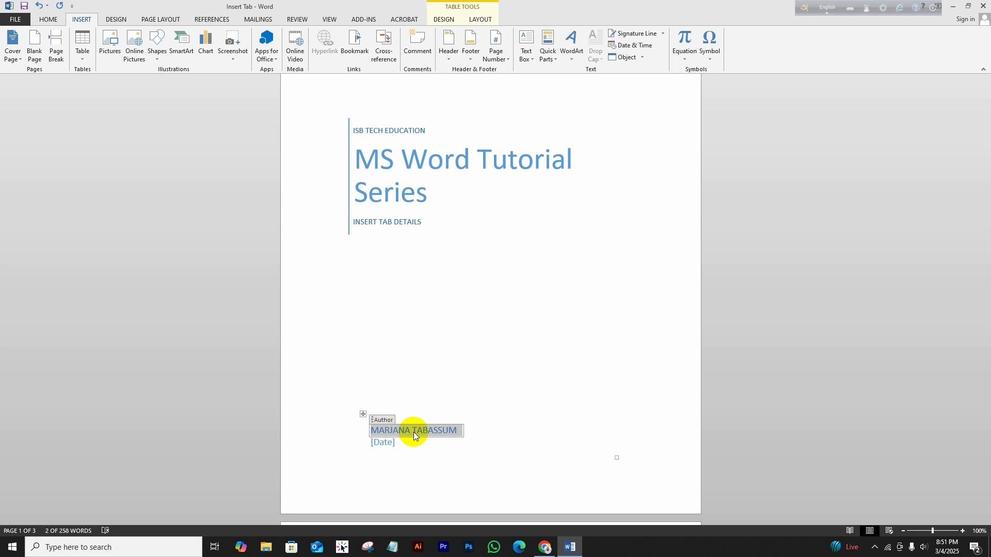
text(X)
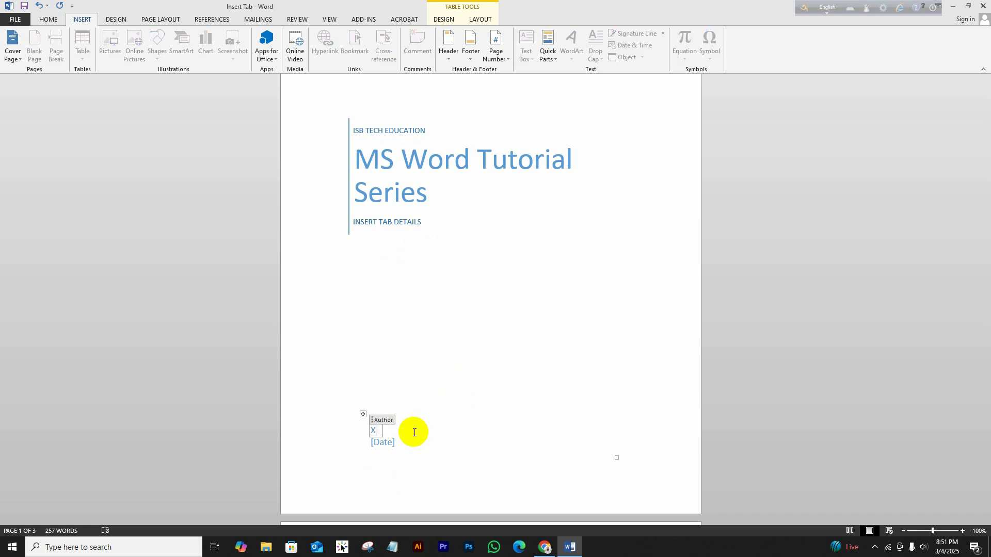
text(YZ)
click(386, 445)
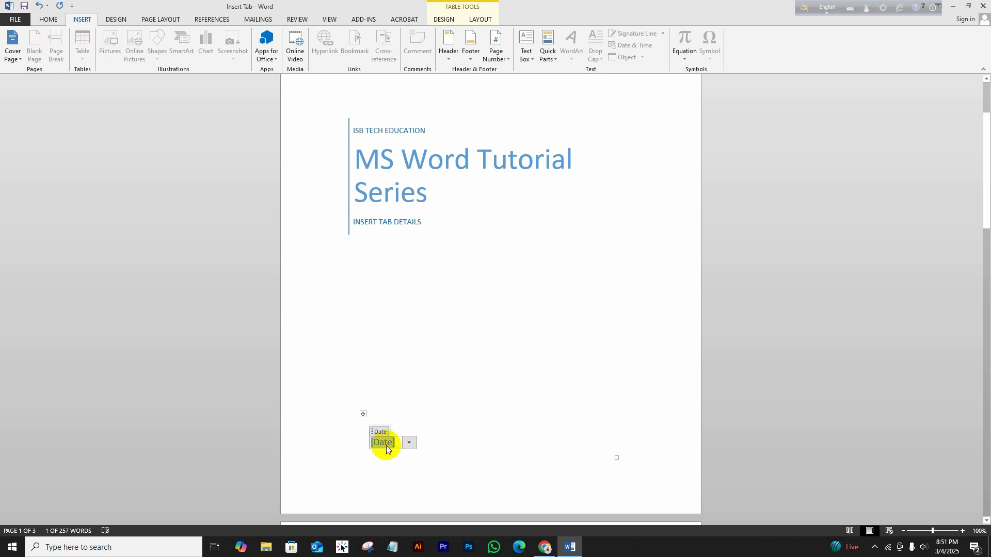
click(409, 443)
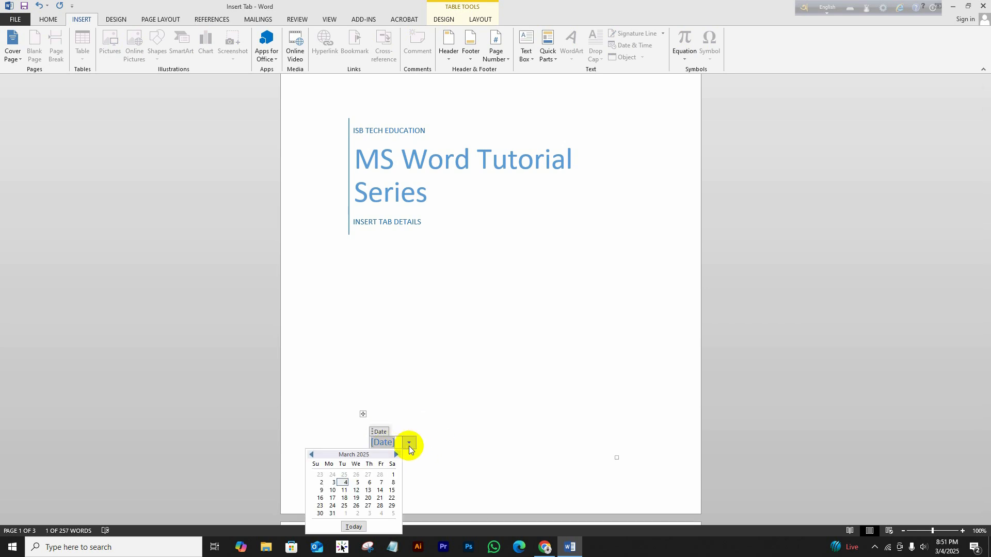
click(353, 526)
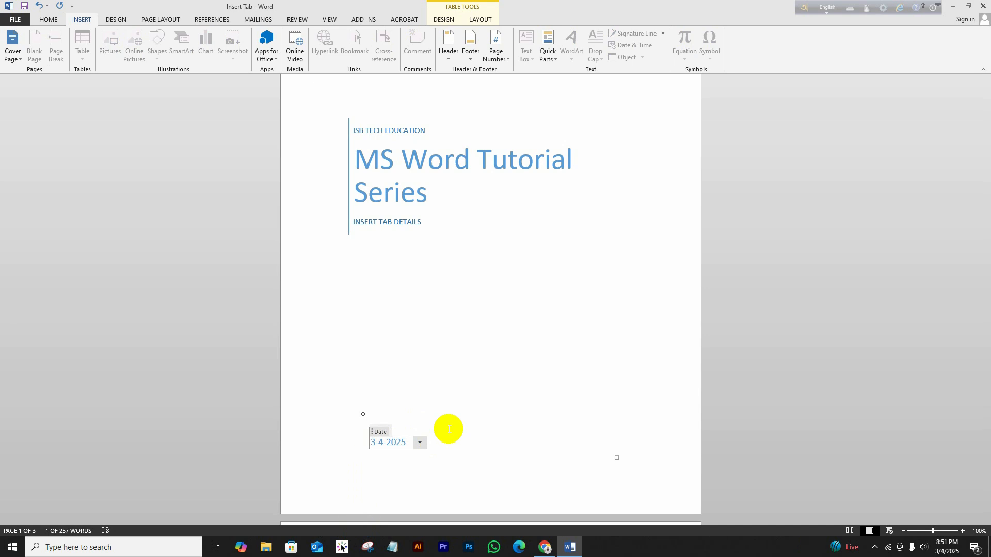
Scroll past the finished cover page to Section 3's Name/Age/City table on page 2.
click(470, 310)
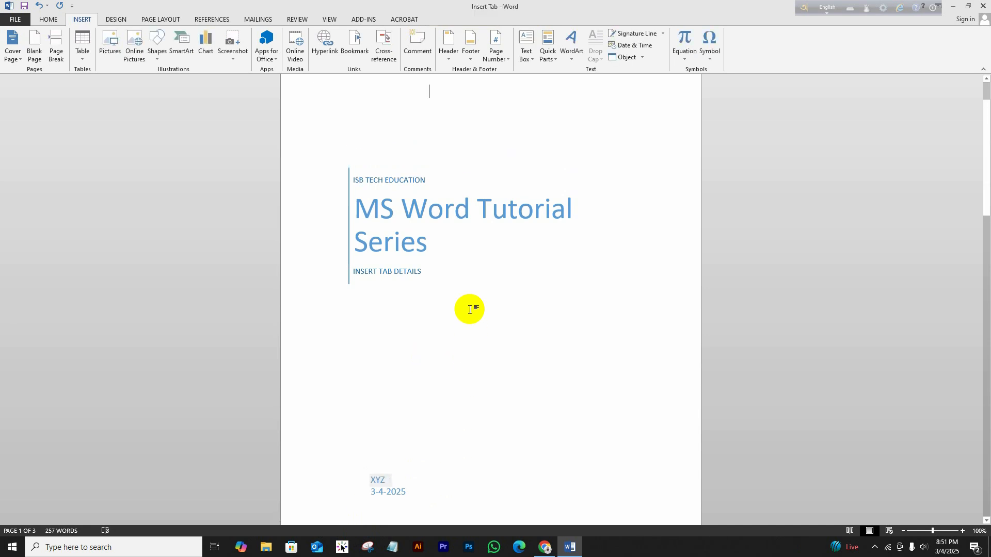
scroll(470, 310, up, 2)
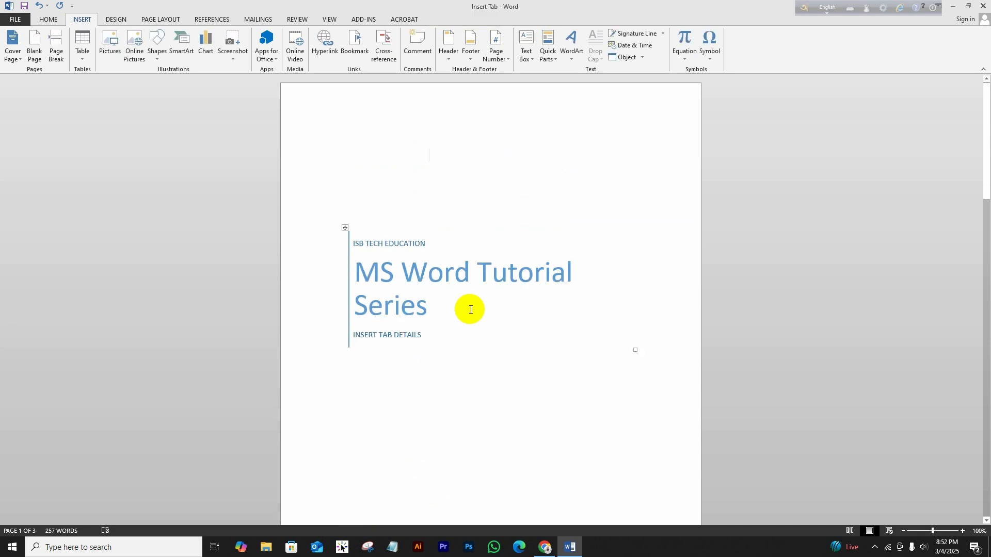
scroll(453, 371, down, 4)
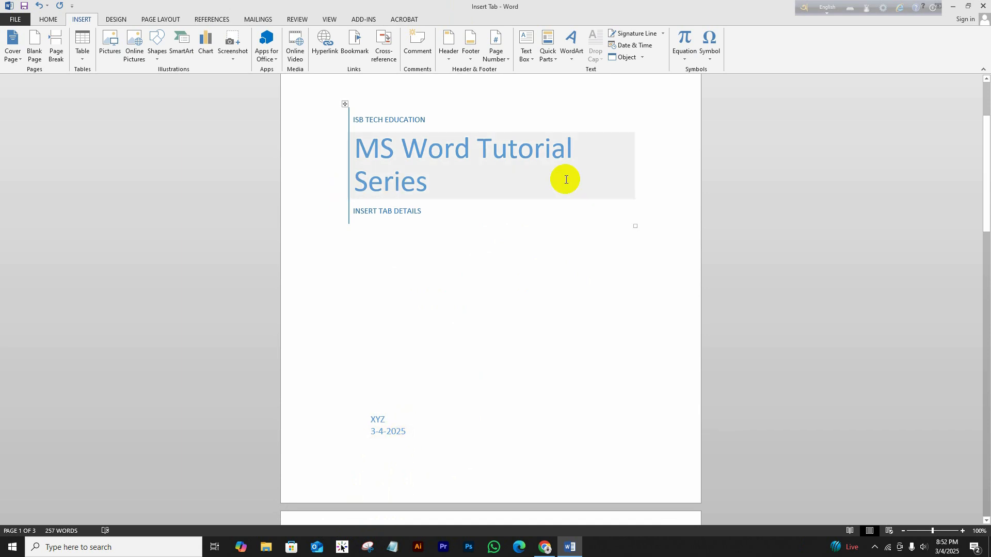
scroll(566, 179, up, 4)
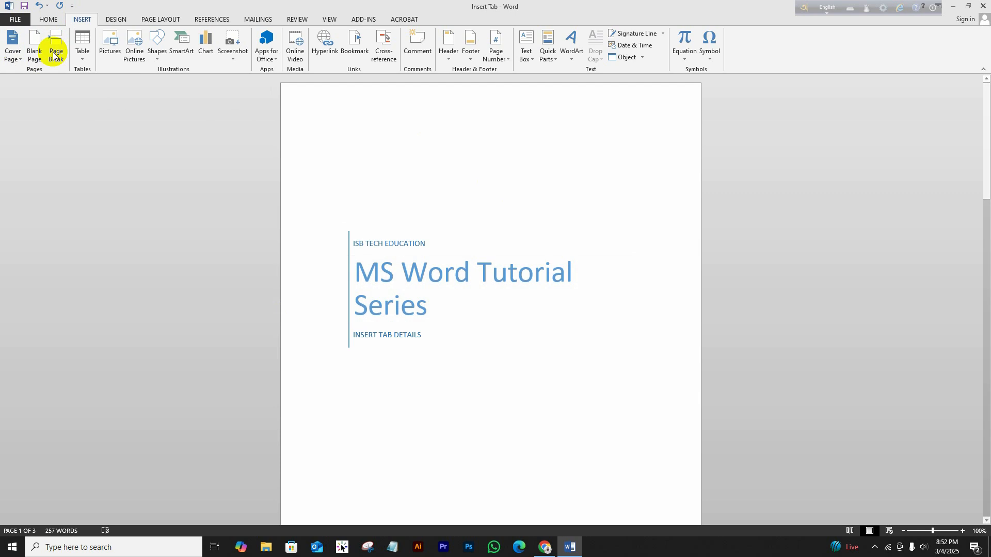
scroll(484, 402, down, 5)
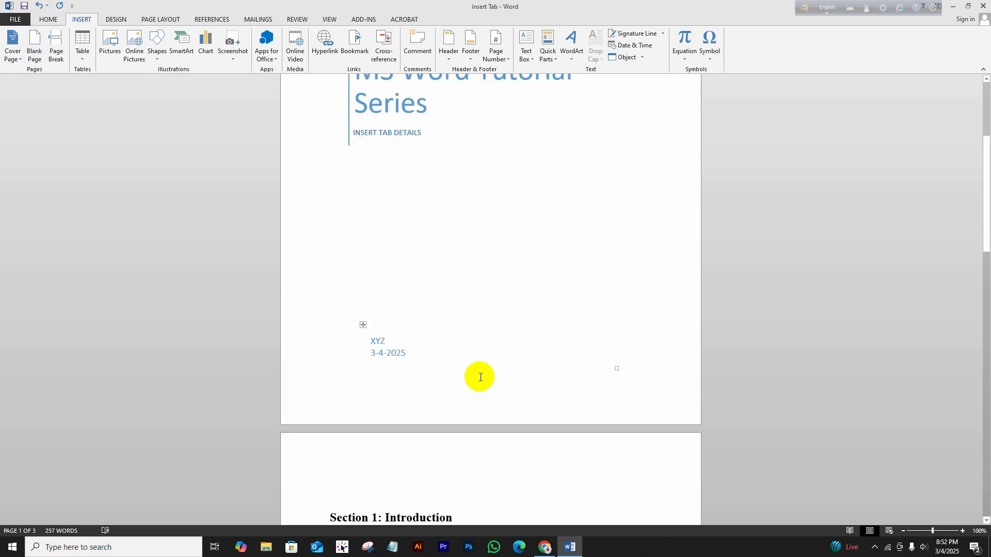
scroll(480, 377, down, 8)
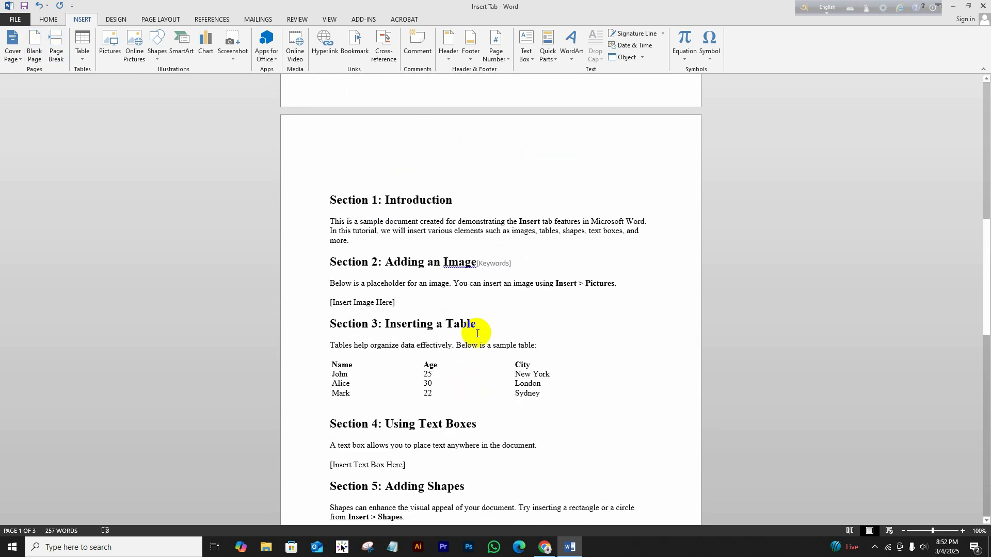
scroll(468, 434, down, 4)
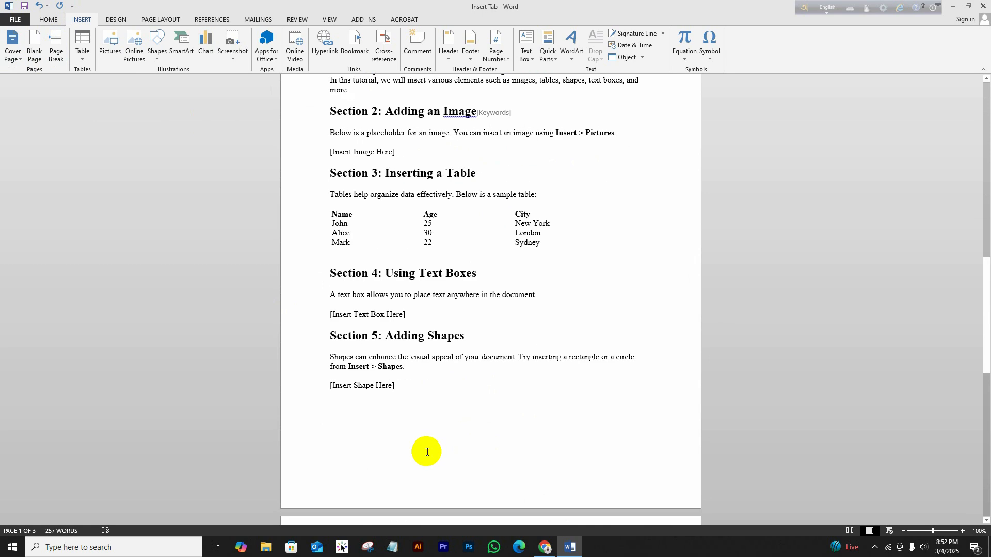
scroll(427, 452, down, 1)
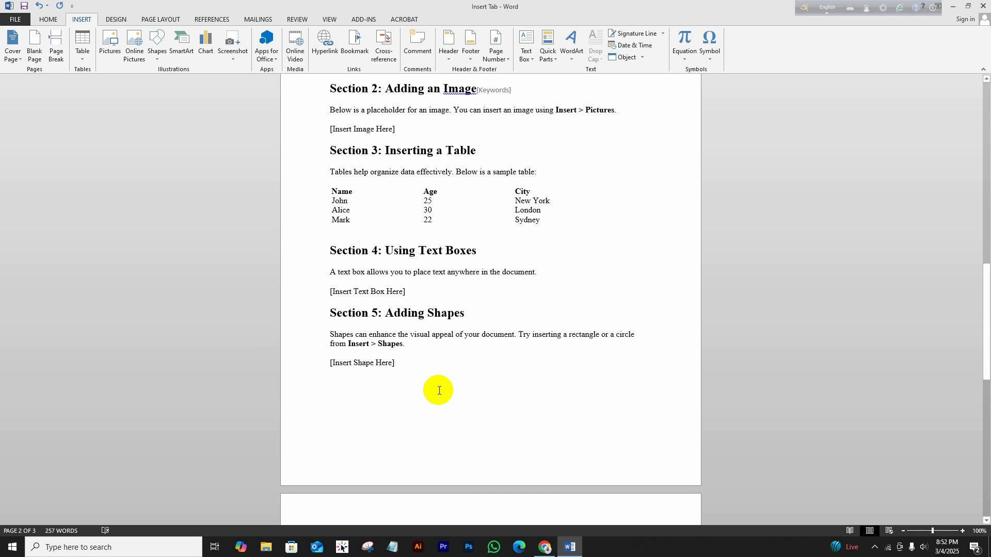
Add a page break after Section 5, type stray test letters, and insert a blank page.
click(418, 364)
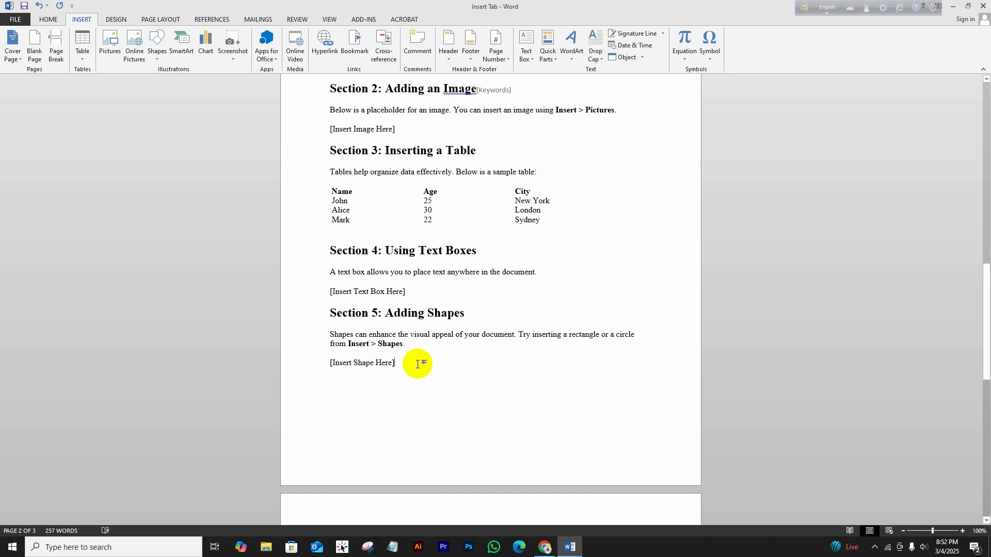
click(54, 56)
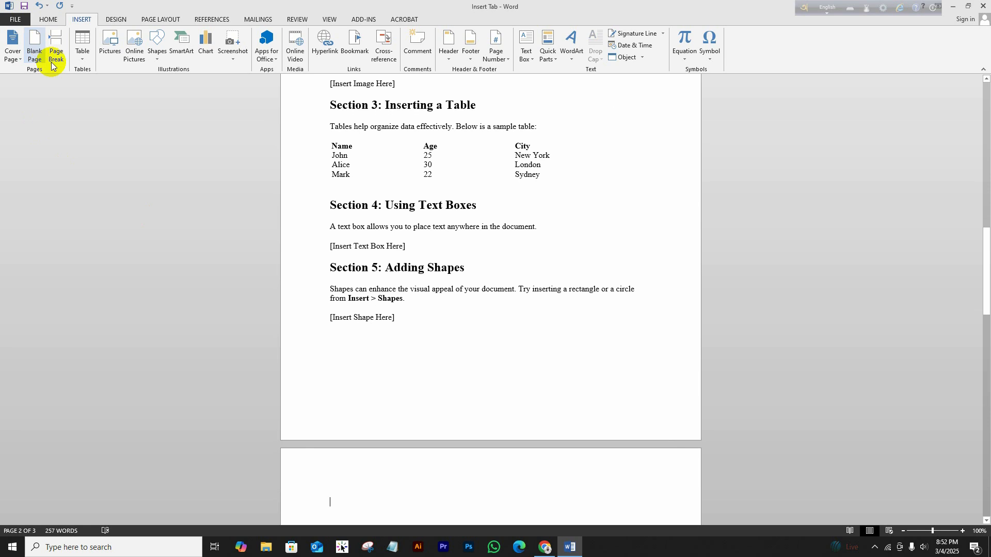
scroll(415, 367, down, 3)
scroll(333, 413, down, 1)
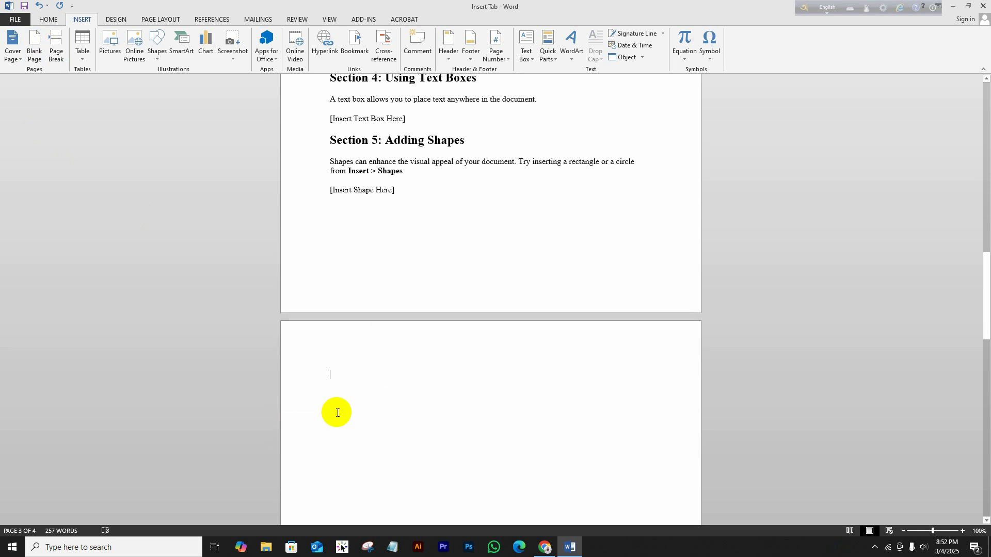
scroll(337, 413, down, 1)
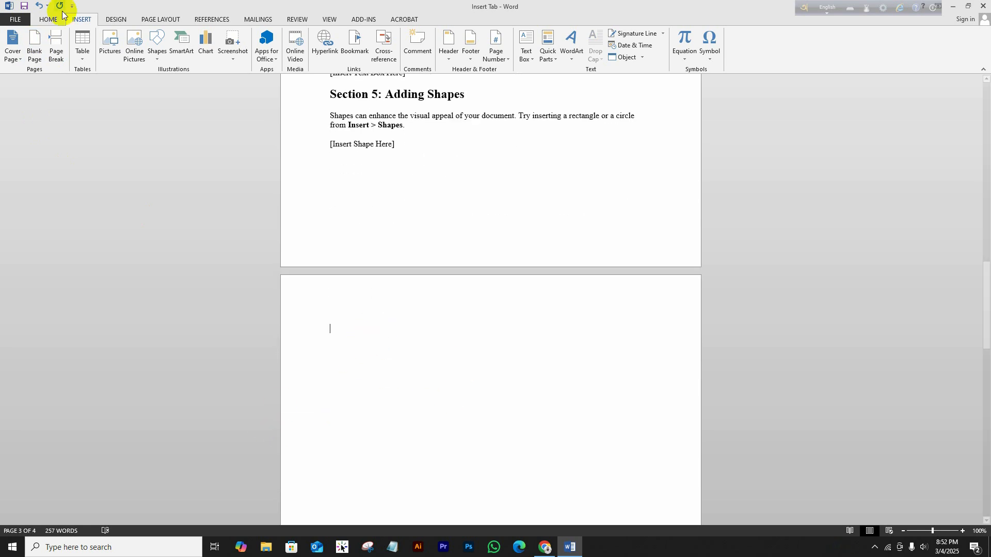
text(uefoscjgyfgi)
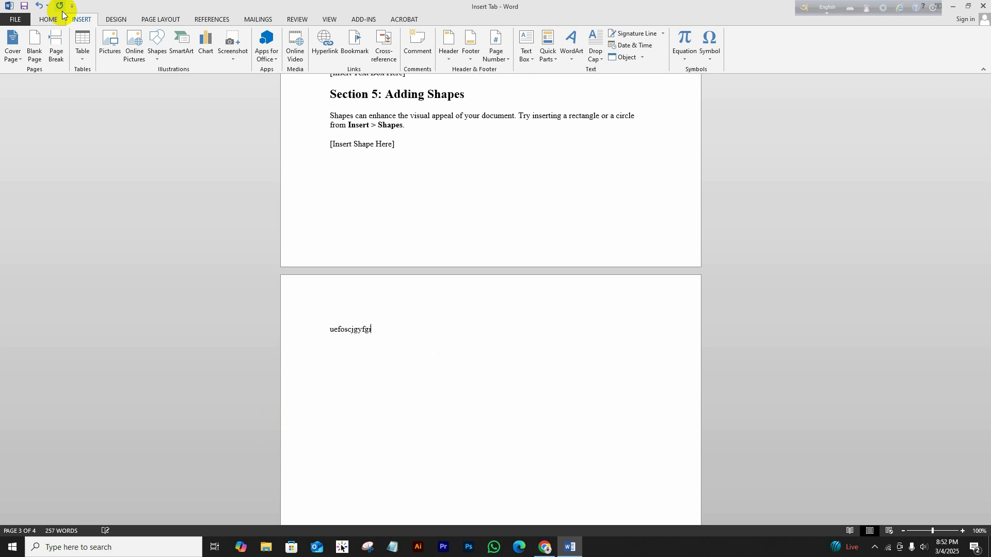
text(asudvgg)
click(41, 50)
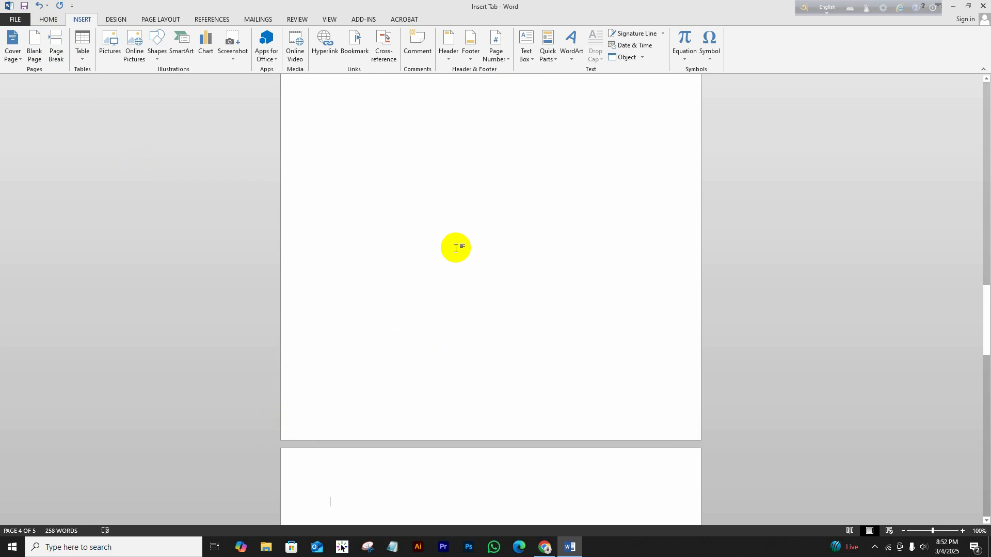
Undo the stray letters and blank page, then scroll back up toward Section 3.
scroll(455, 245, up, 3)
scroll(455, 245, up, 15)
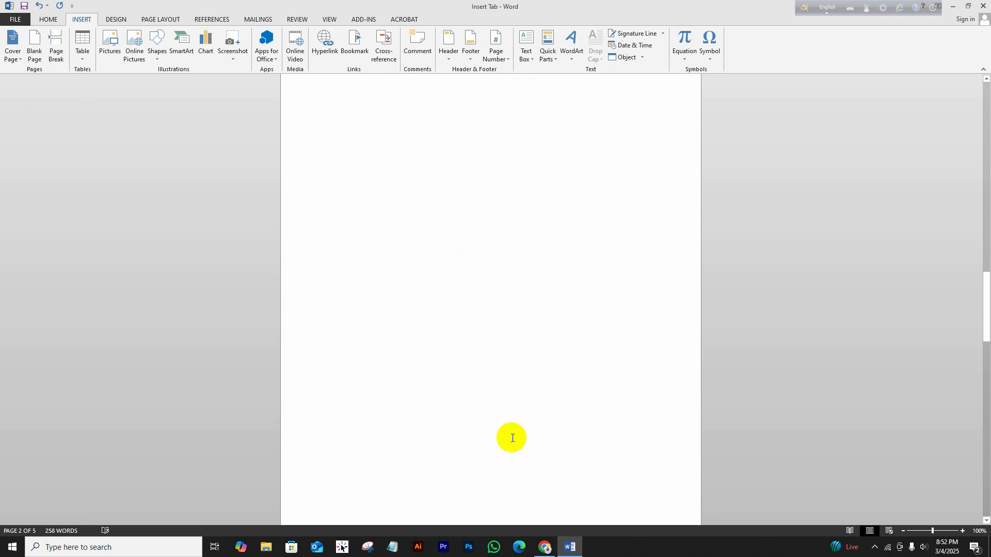
scroll(504, 439, down, 20)
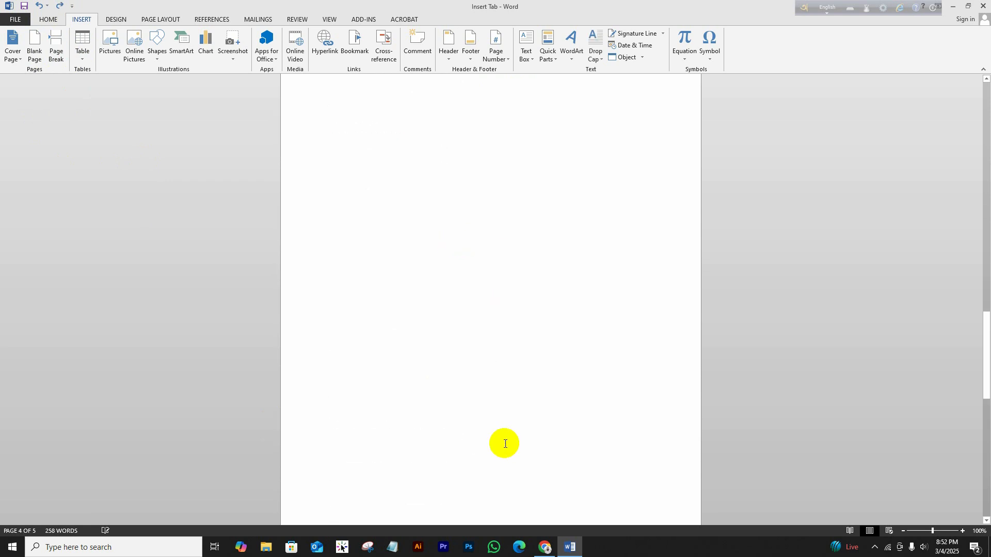
scroll(455, 316, up, 2)
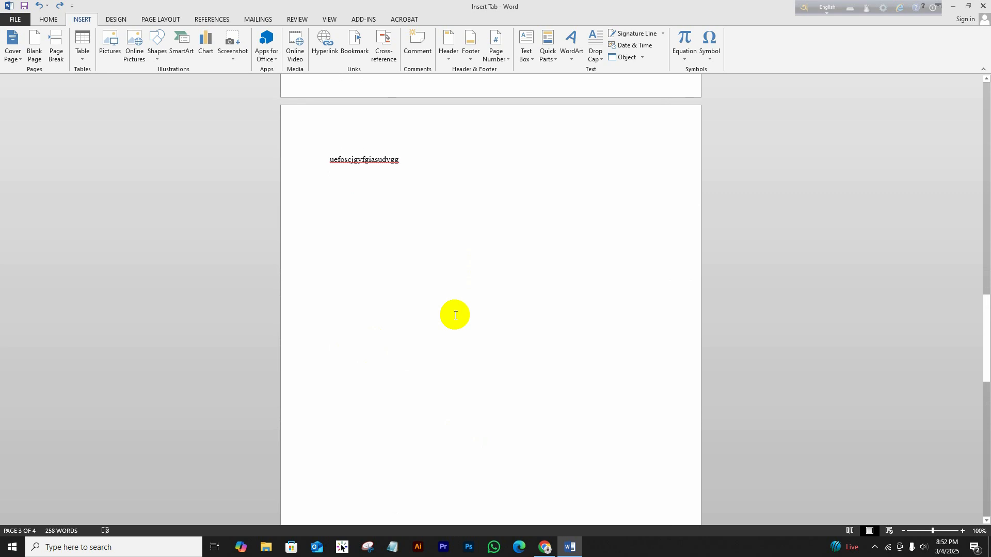
key(ctrl+z)
key(ctrl+z)
scroll(454, 314, up, 6)
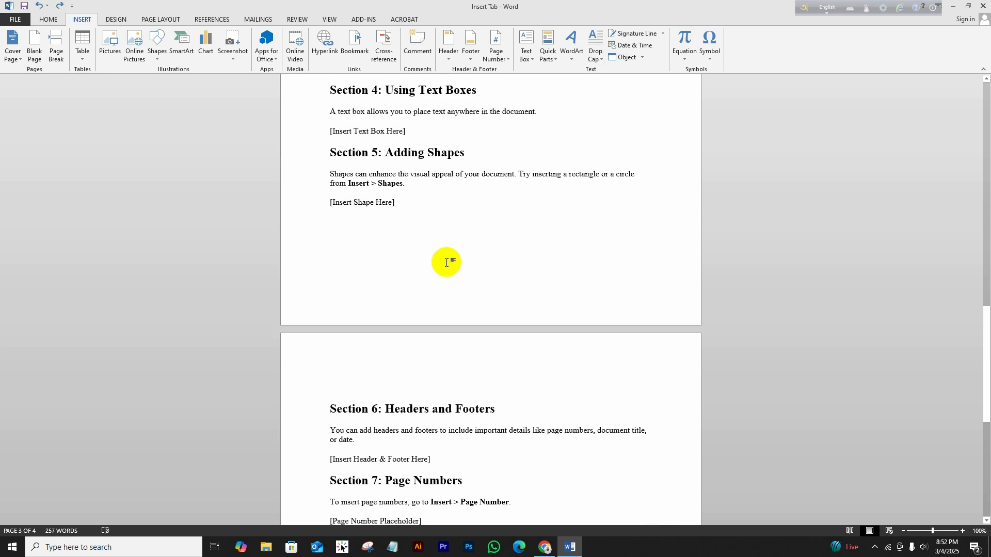
scroll(446, 262, up, 2)
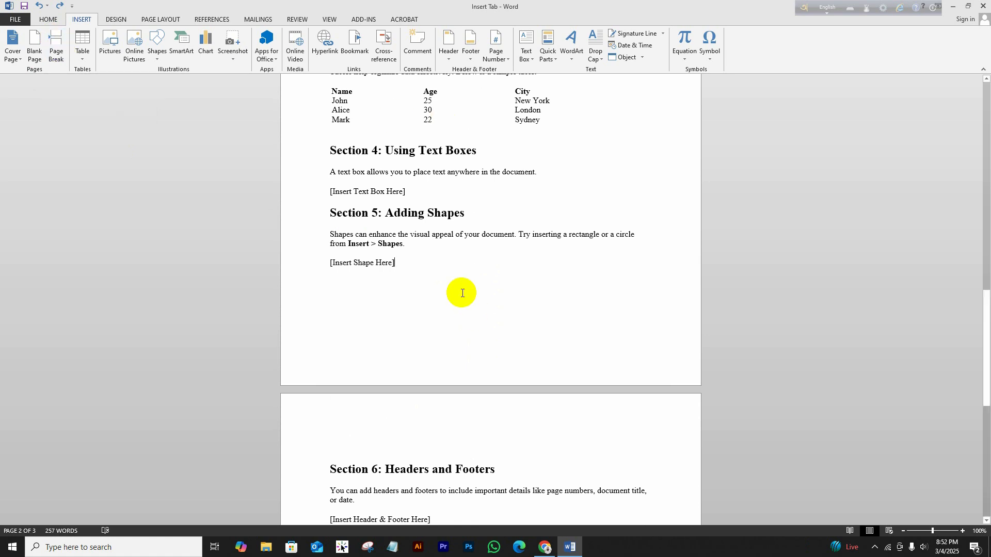
Insert a page break after '[Insert Text Box Here]' so Section 5 starts a new page.
scroll(459, 290, up, 2)
scroll(459, 286, up, 2)
scroll(460, 299, down, 4)
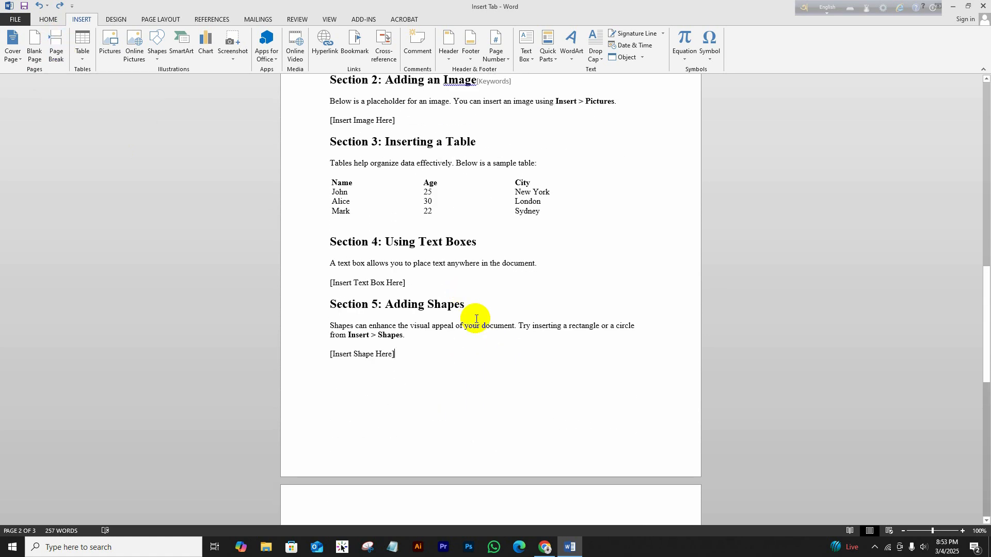
scroll(471, 302, up, 2)
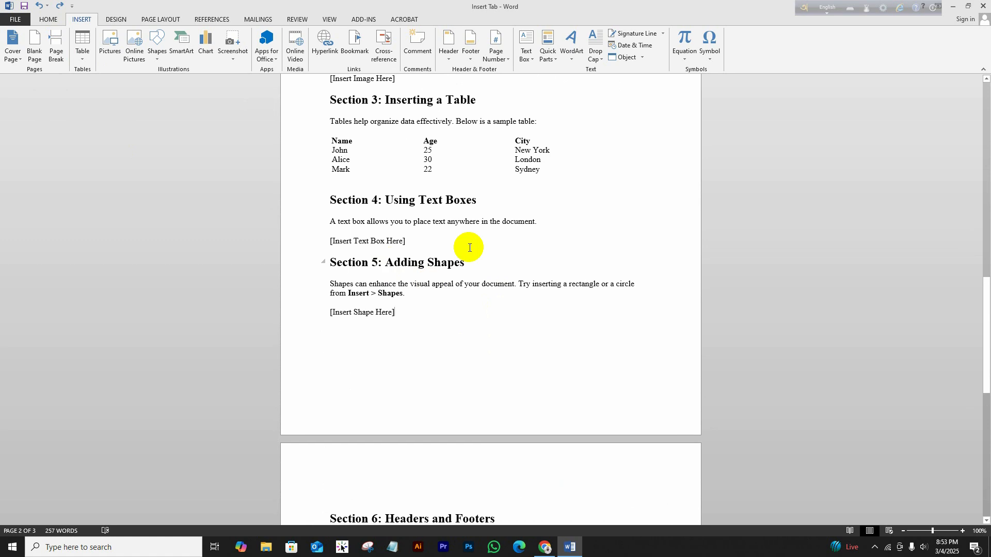
drag(406, 241, 577, 324)
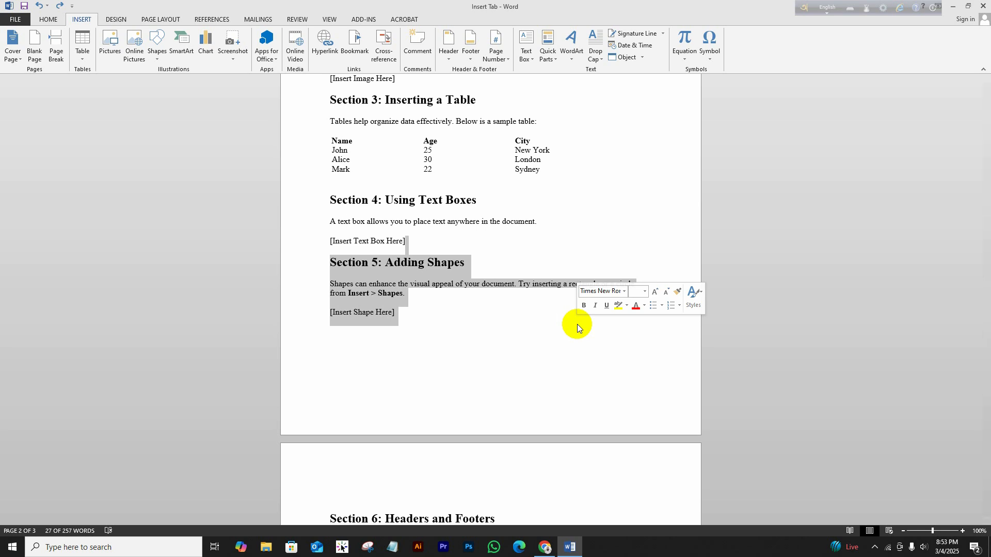
click(488, 251)
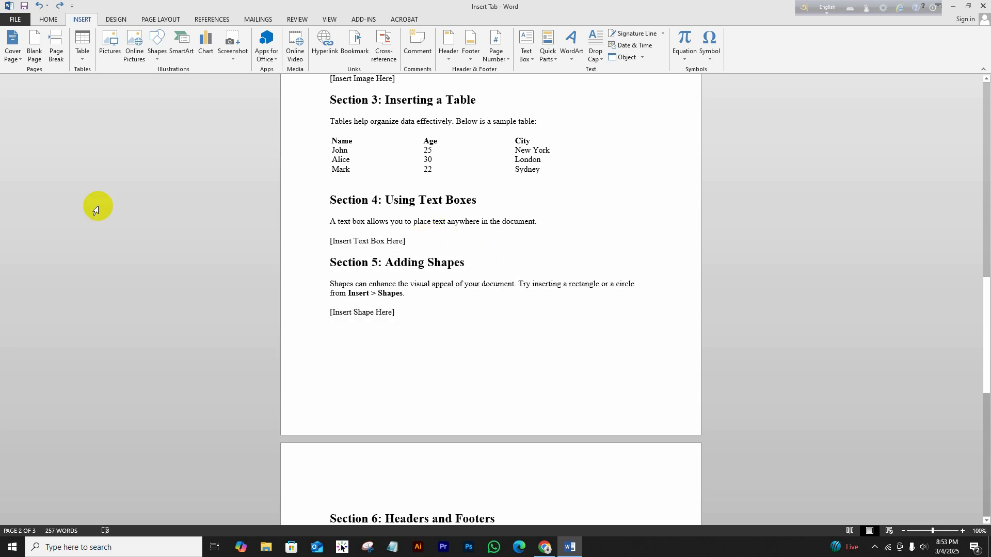
click(57, 43)
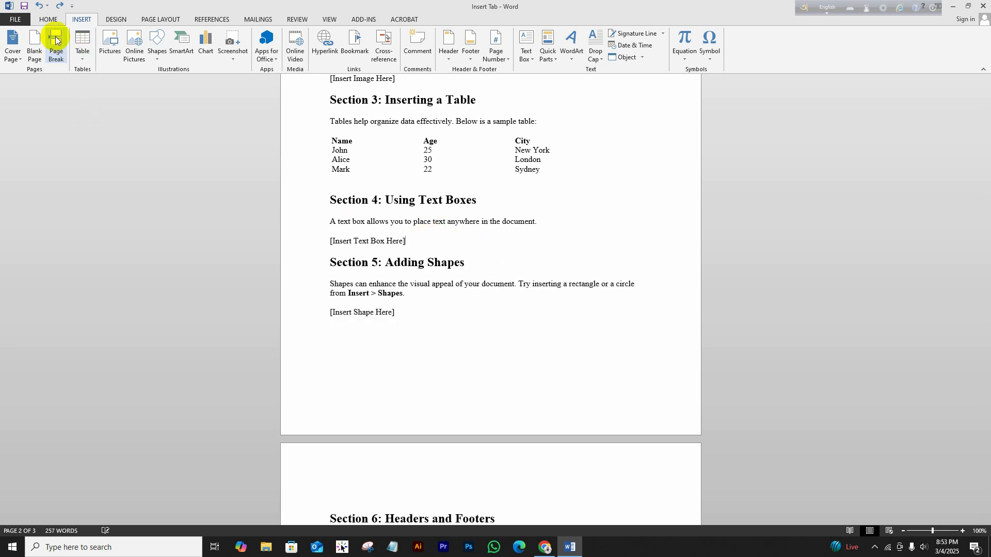
scroll(416, 316, down, 3)
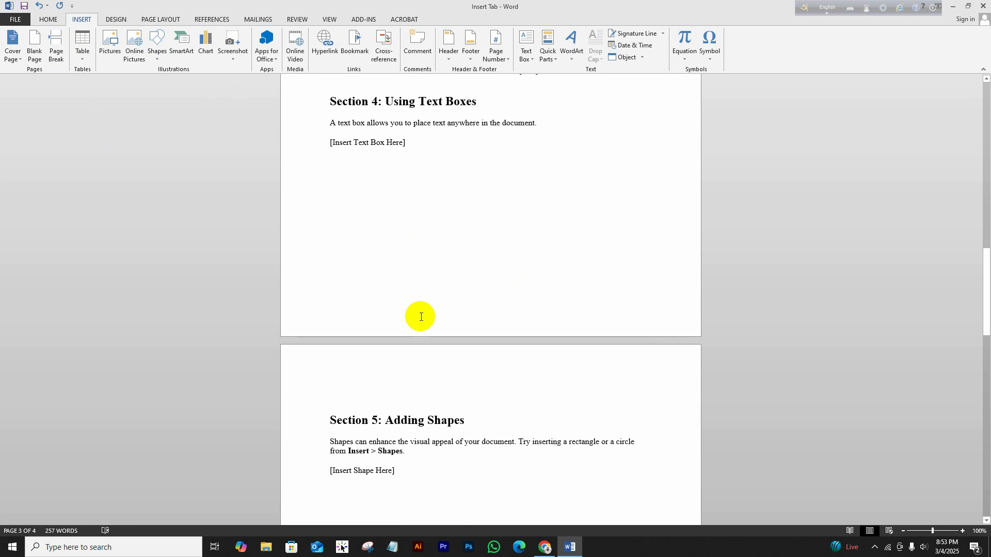
click(370, 398)
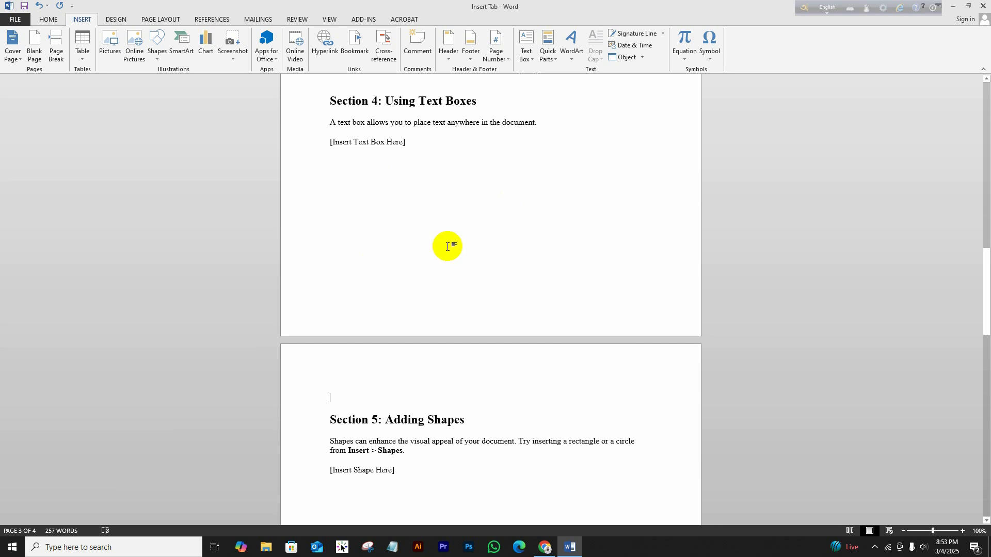
click(48, 19)
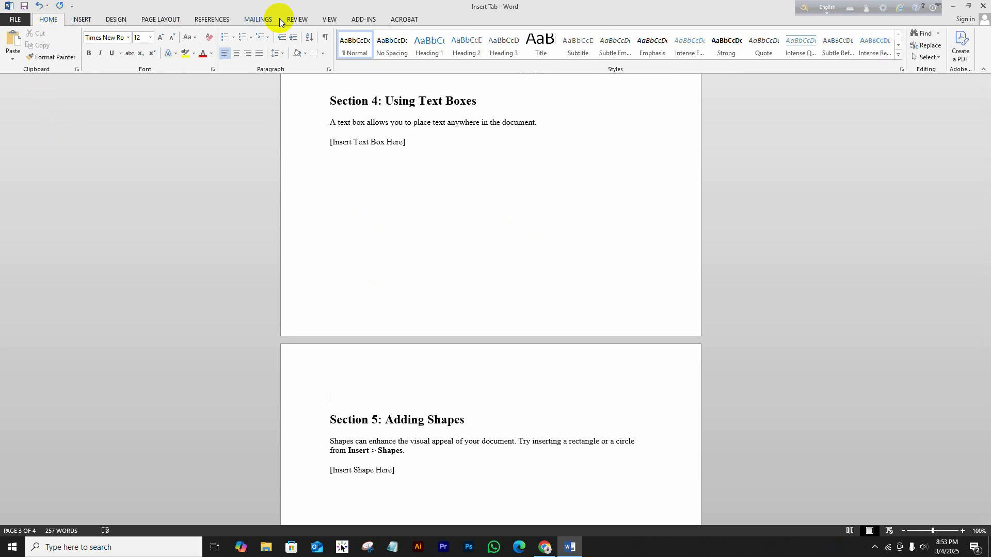
click(326, 37)
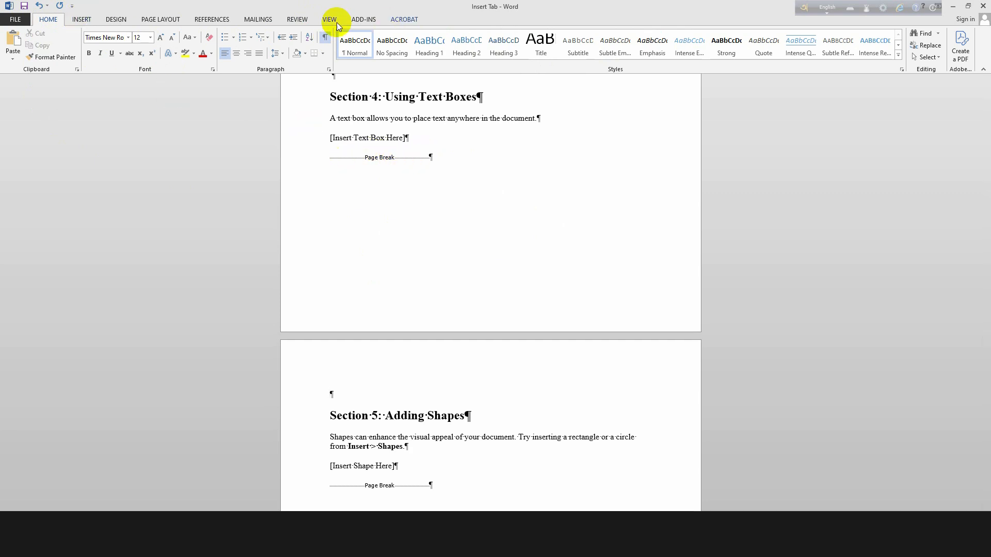
click(325, 37)
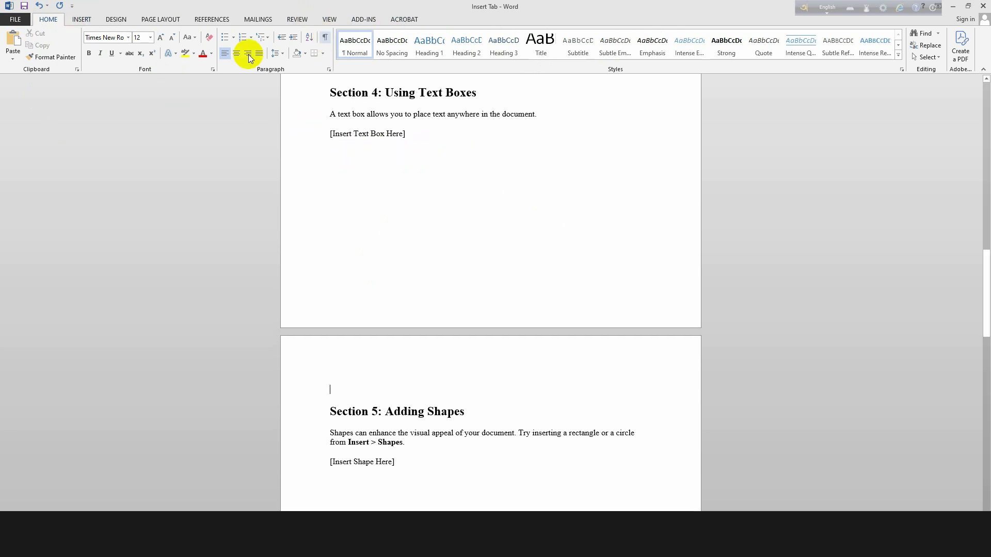
click(77, 20)
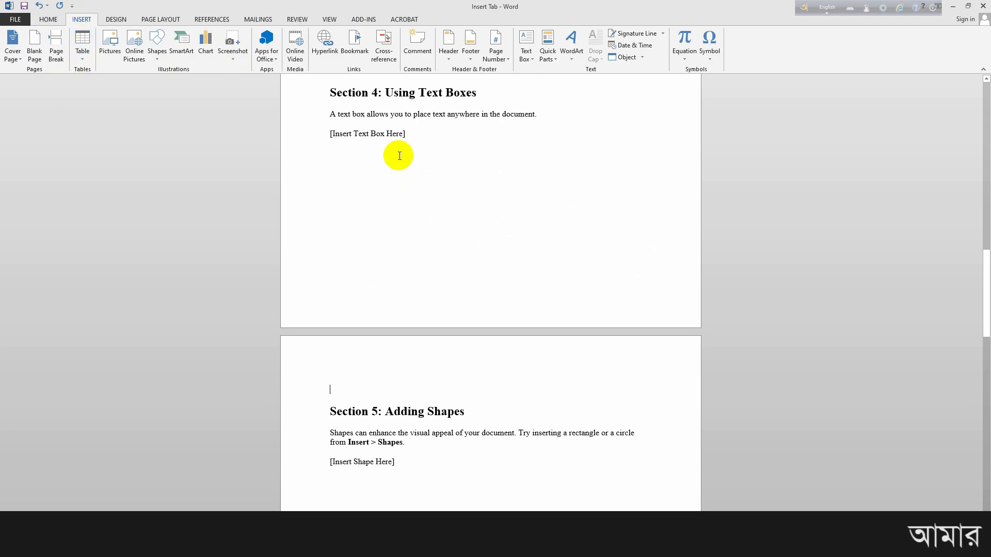
Add an empty paragraph after the [Insert Text Box Here] placeholder.
click(82, 57)
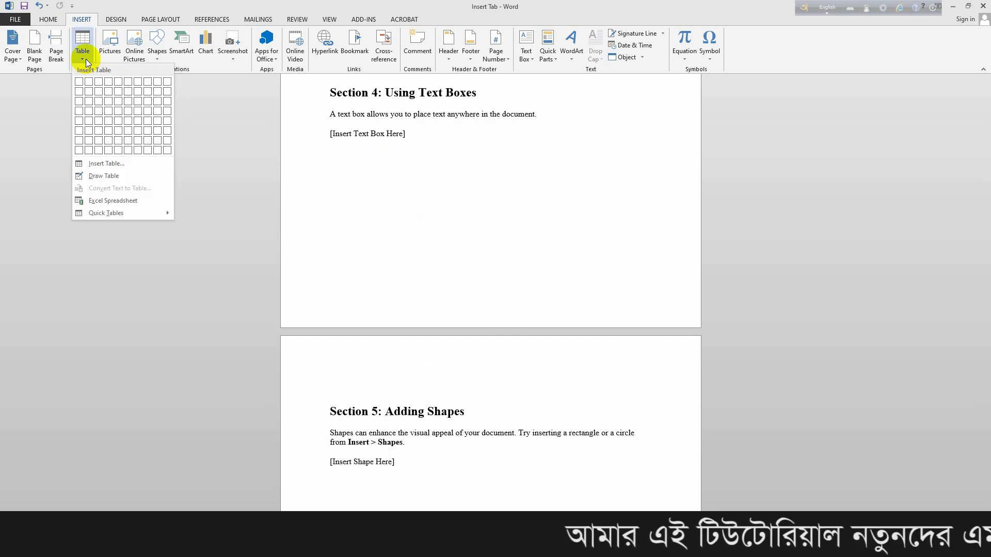
click(365, 175)
click(418, 136)
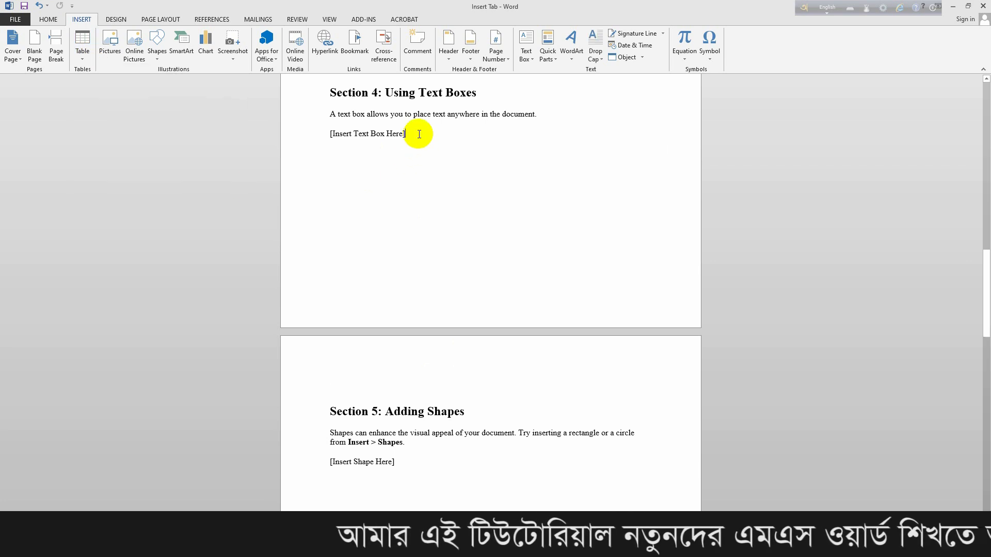
key(Return)
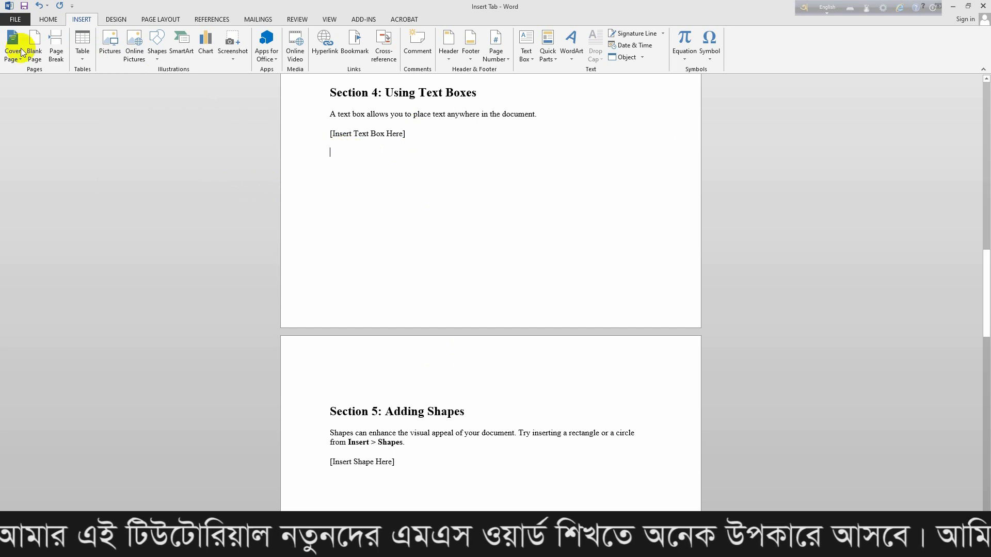
Insert a trial 5x2 table there, then select and delete it.
click(85, 61)
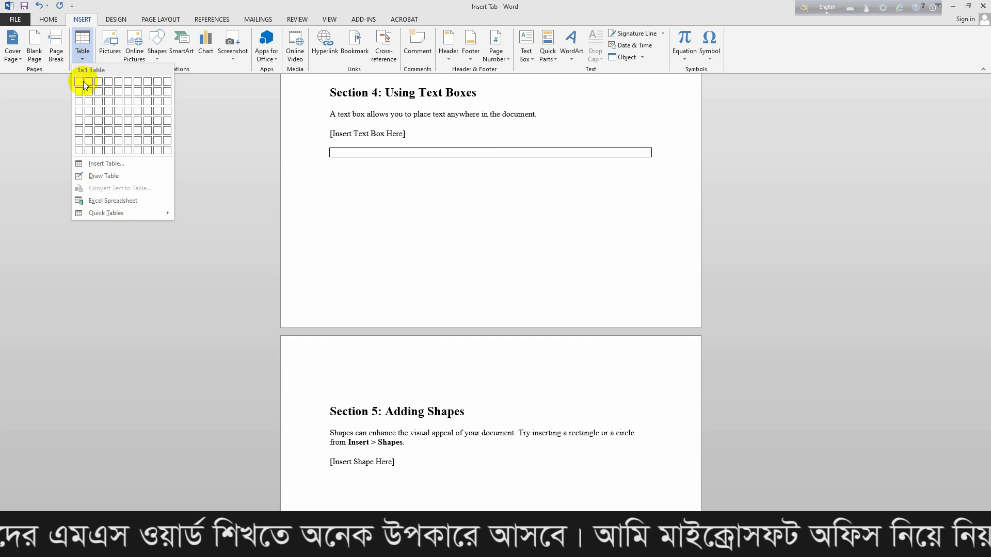
click(119, 91)
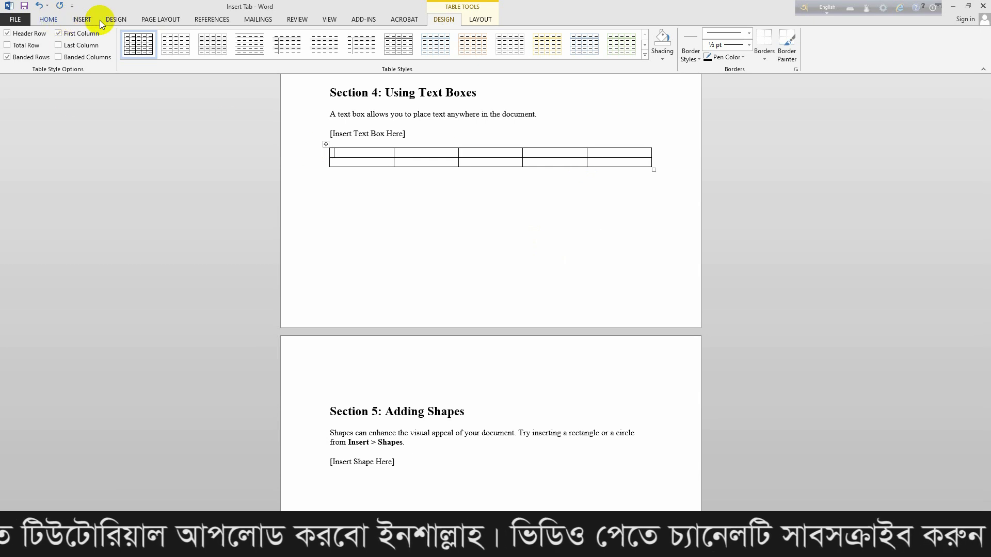
click(78, 21)
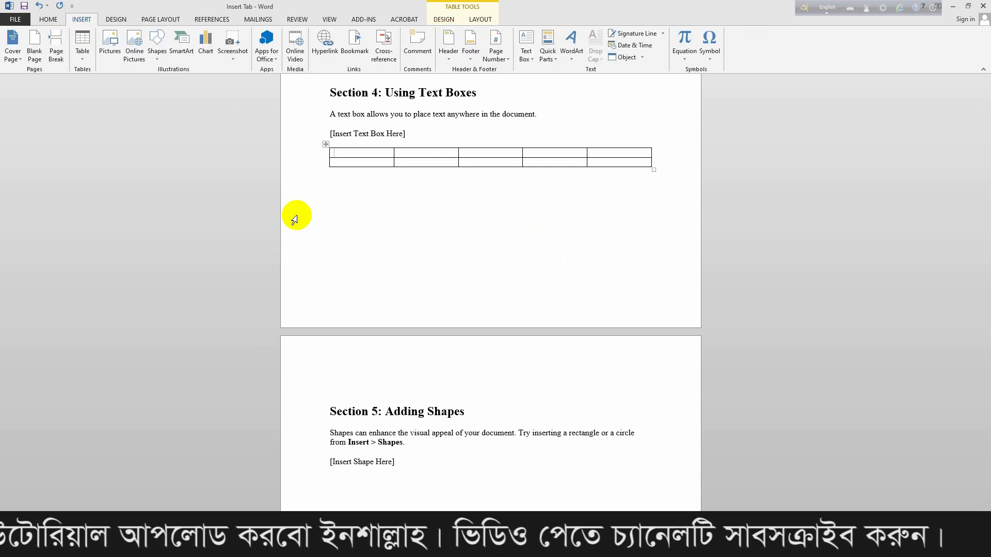
click(325, 144)
key(BackSpace)
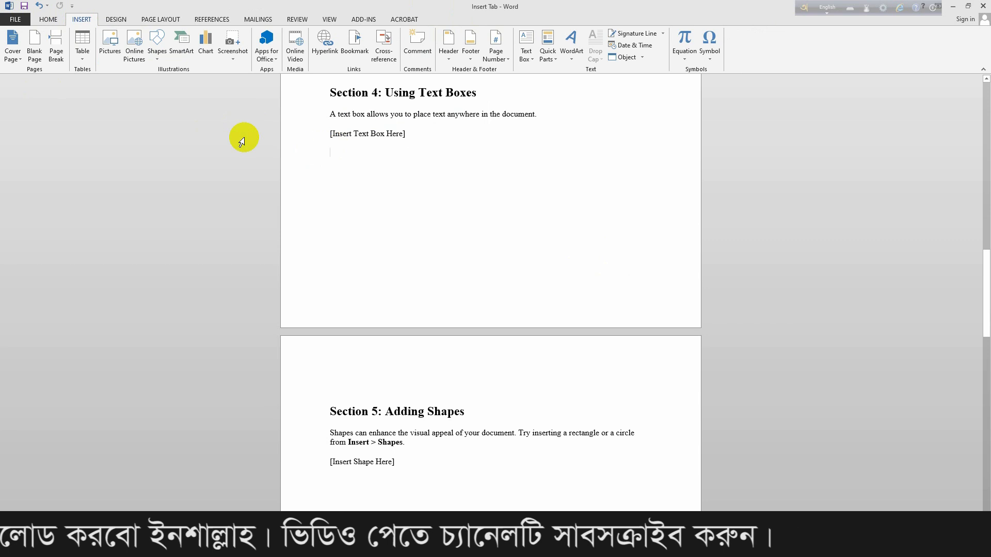
click(83, 61)
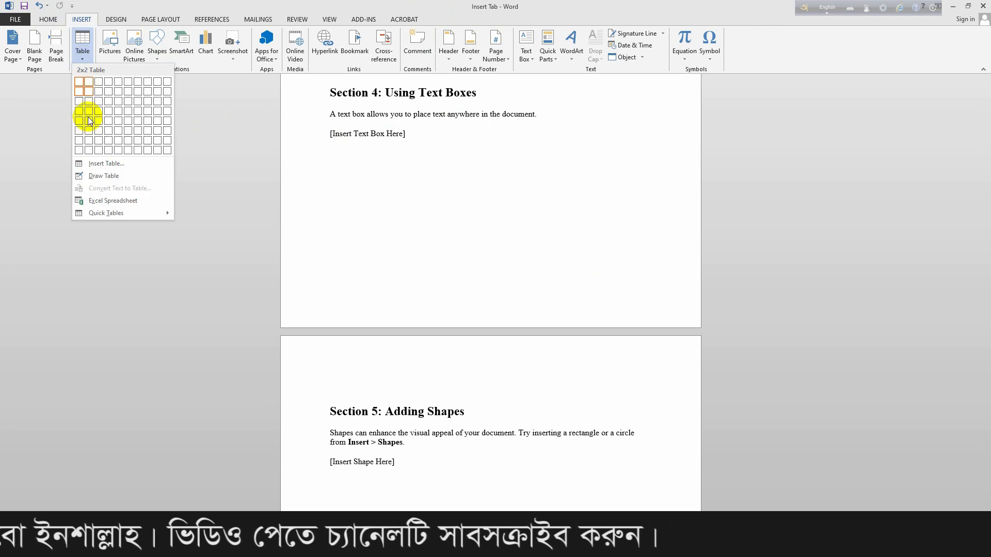
Insert a 5-column, 5-row table under Section 4's placeholder and click into column one's cells.
click(107, 164)
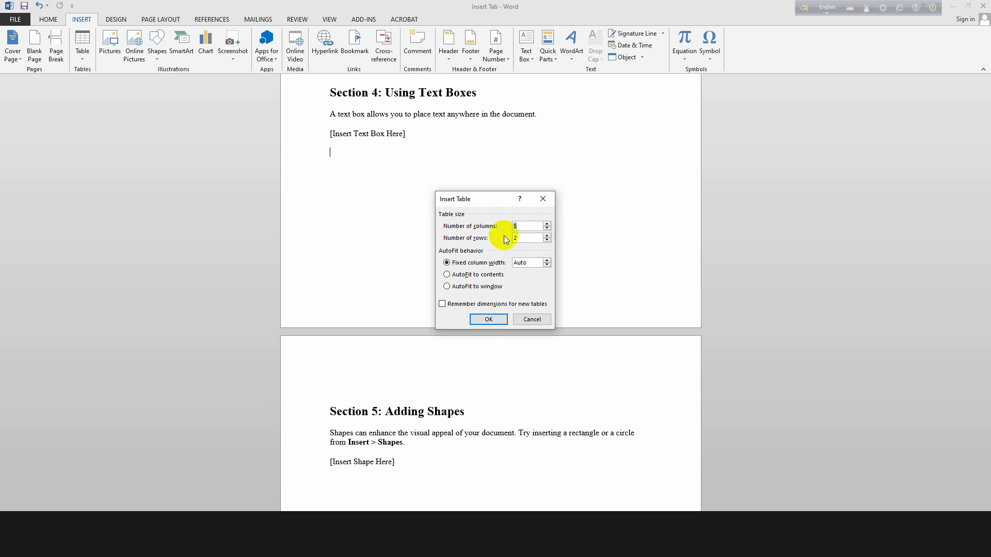
click(548, 241)
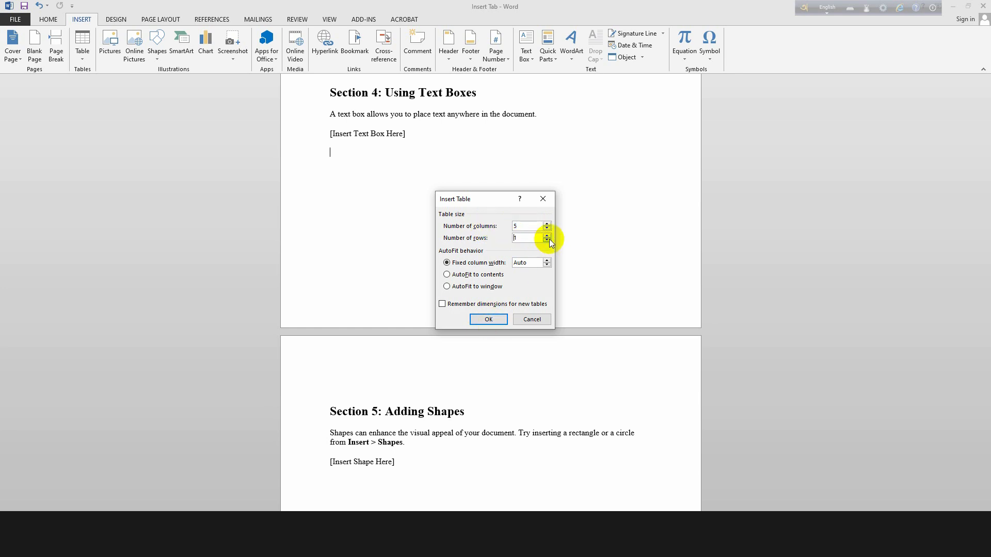
click(547, 235)
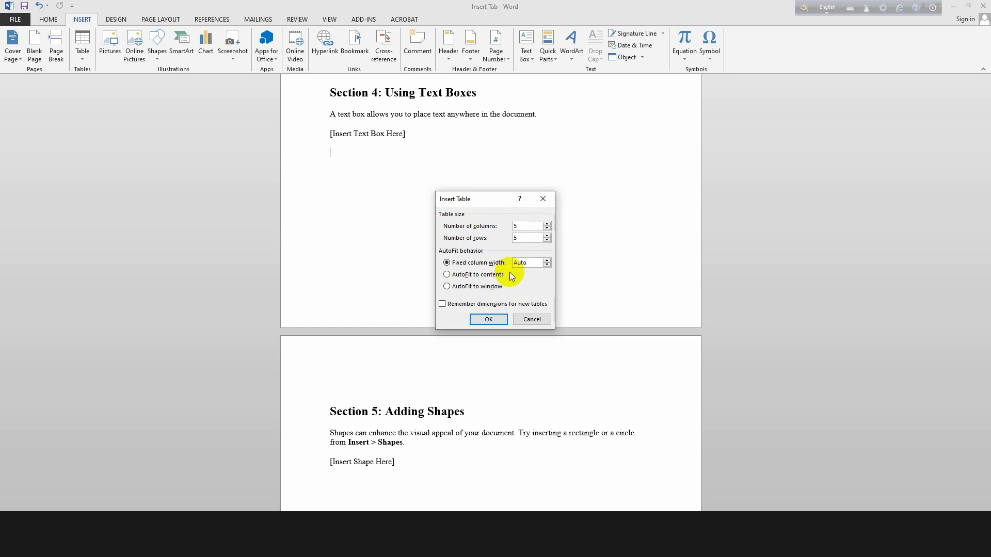
click(487, 319)
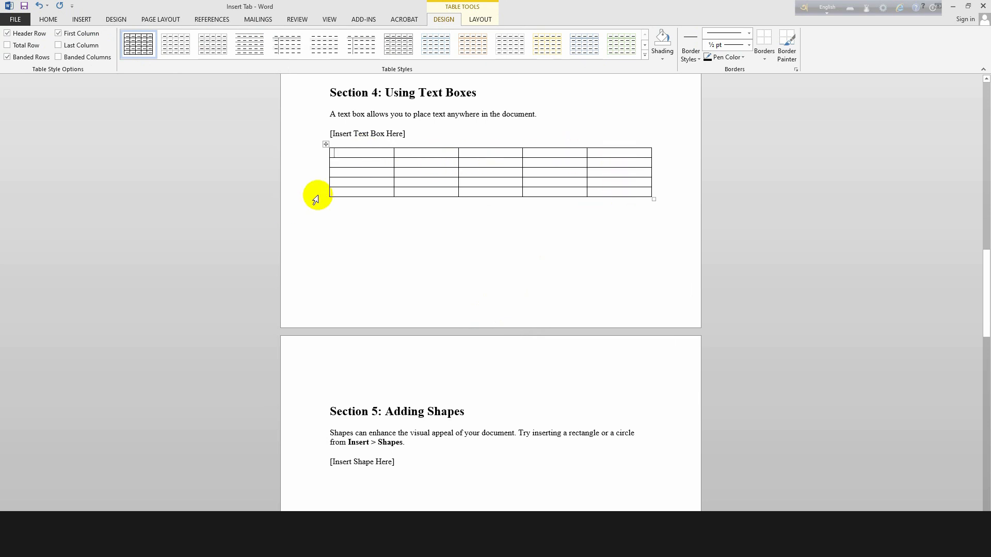
click(352, 191)
click(354, 181)
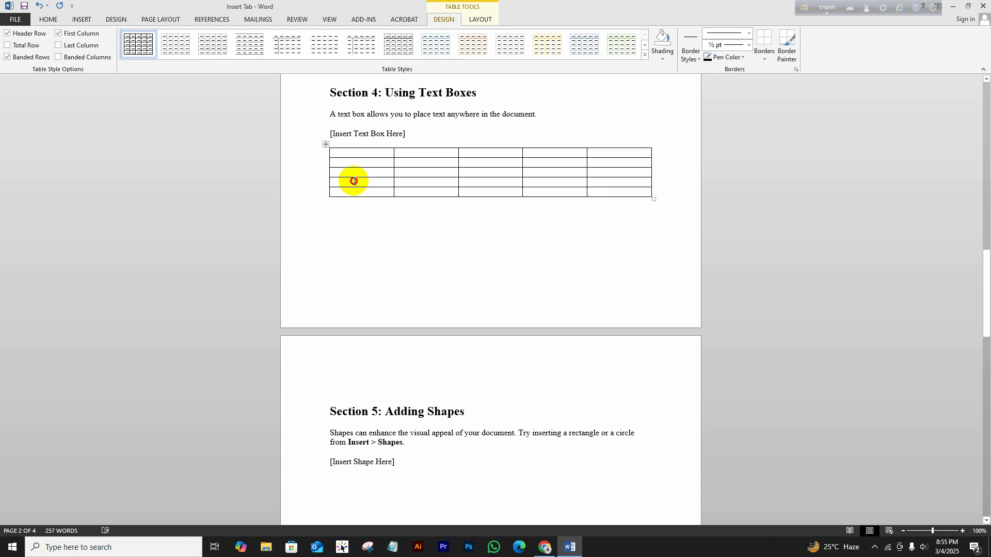
click(358, 172)
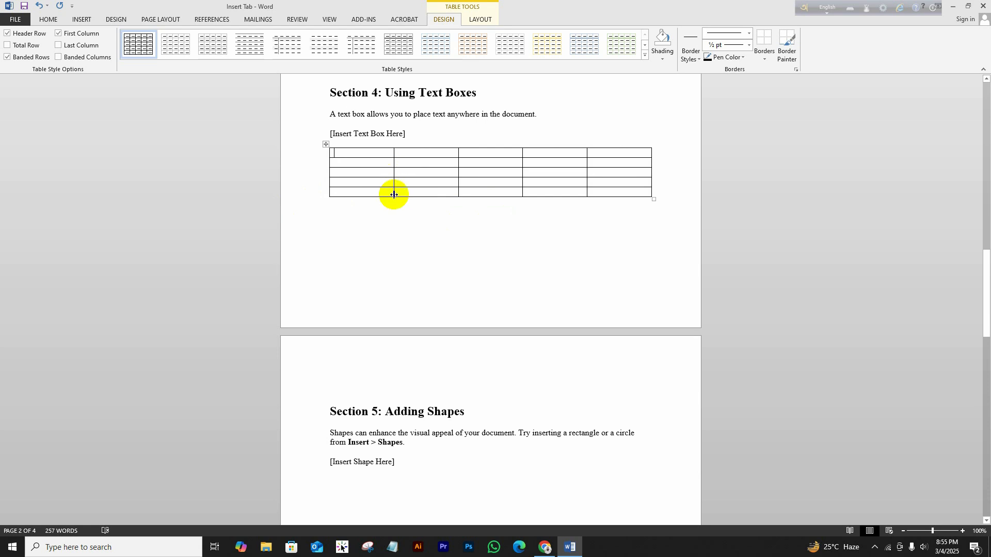
Select and delete the 5-by-5 table below the Section 4 placeholder.
click(81, 19)
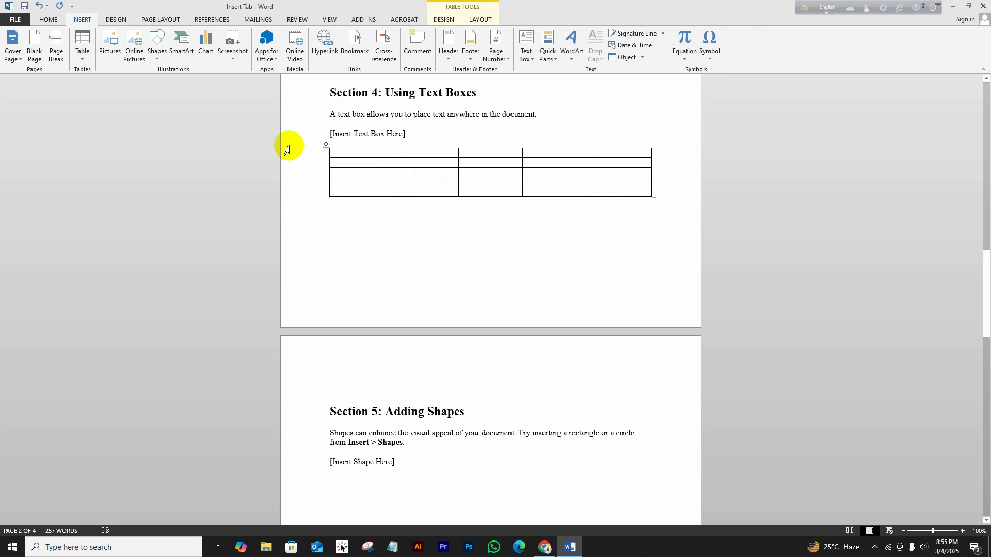
click(327, 145)
key(BackSpace)
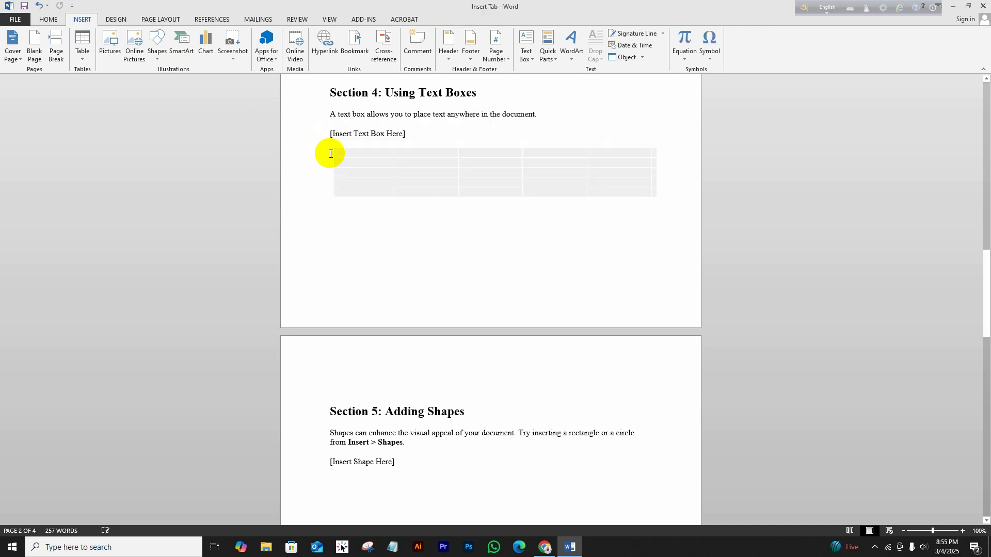
Turn on Draw Table mode with the cursor on the line below the placeholder.
click(88, 57)
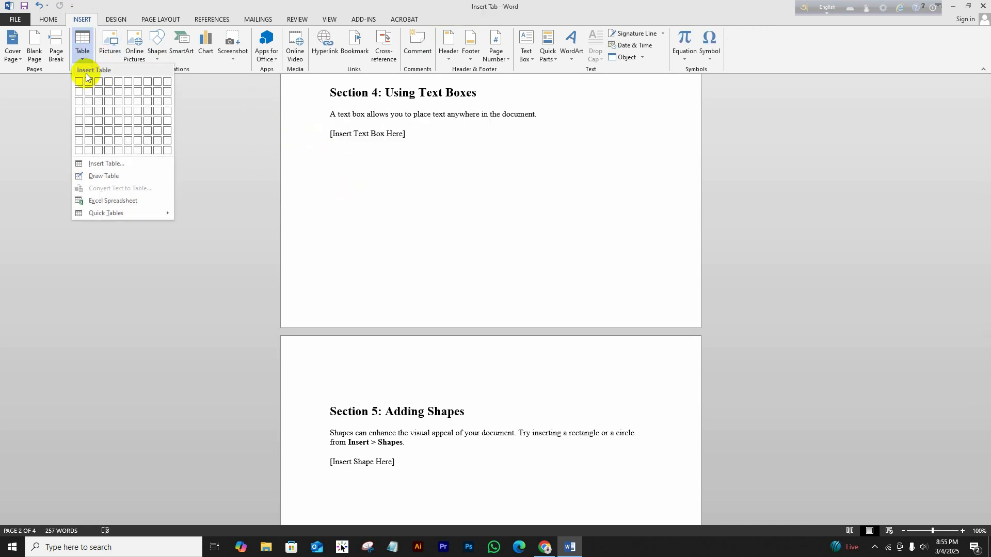
click(101, 174)
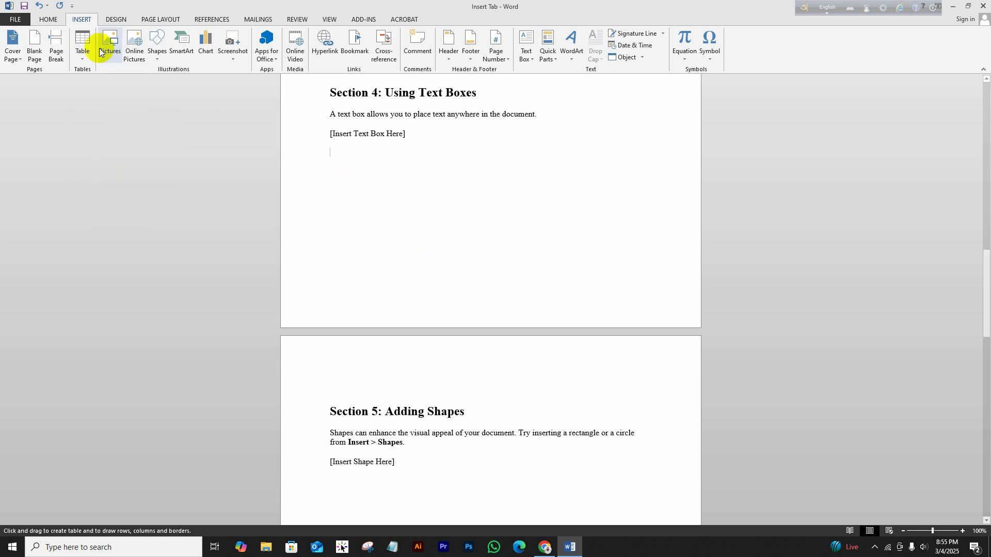
click(82, 58)
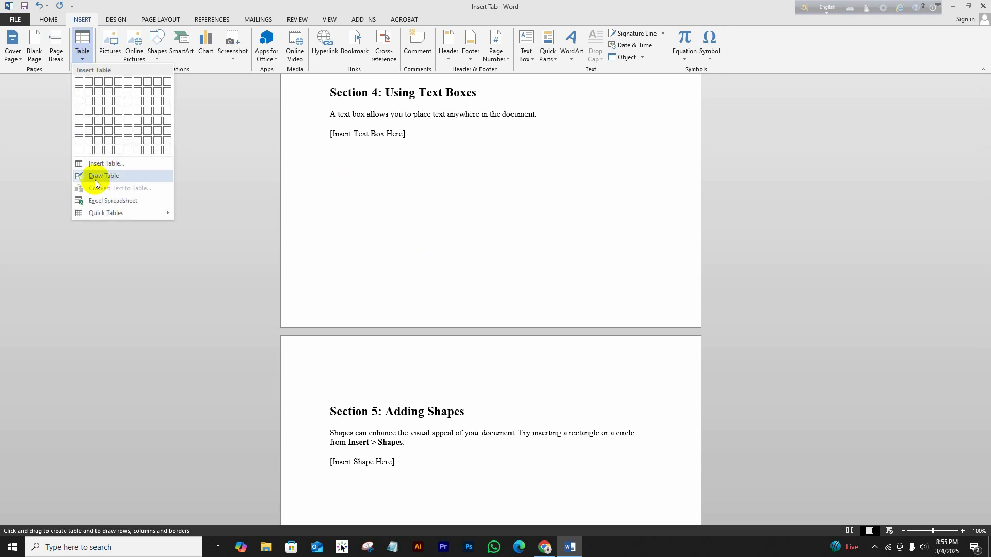
click(96, 176)
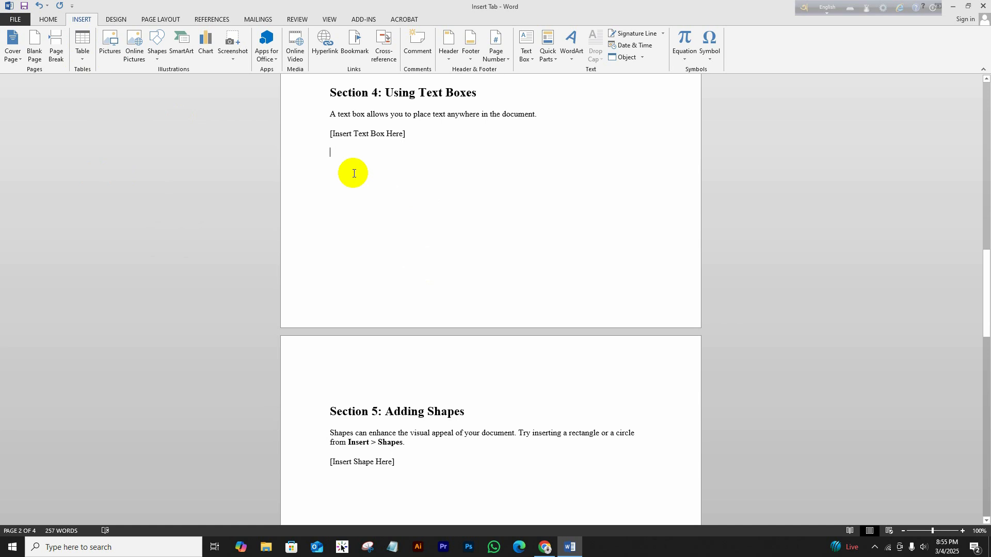
click(79, 47)
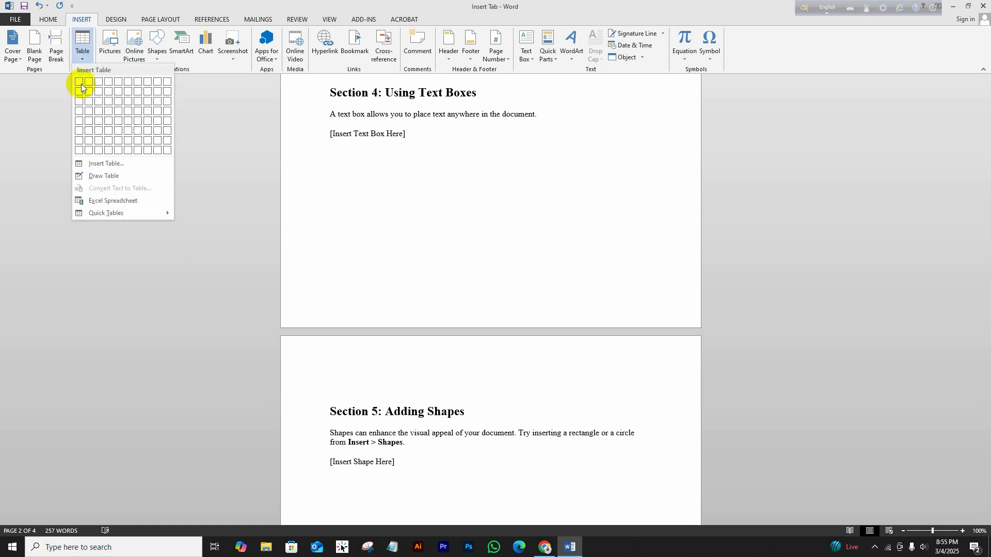
click(84, 175)
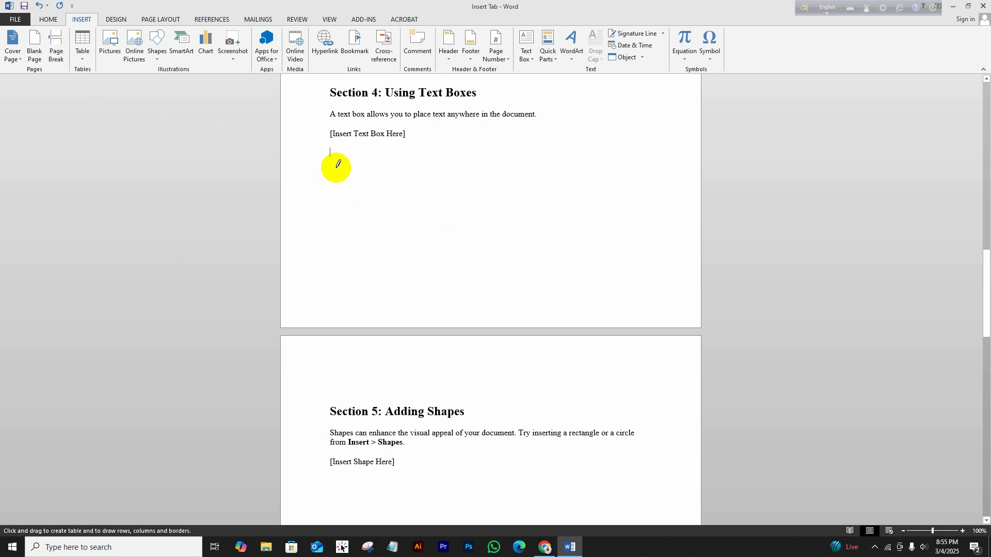
Draw the outer table border and horizontal lines dividing it into six rows.
mouse_move(335, 168)
mouse_down()
mouse_move(635, 177)
mouse_move(645, 265)
mouse_up()
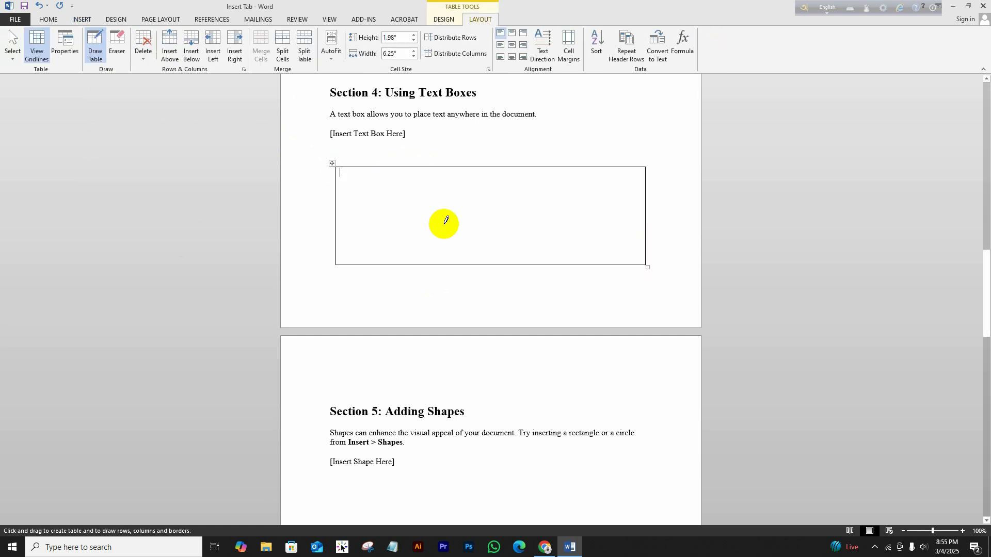
drag(338, 181, 582, 181)
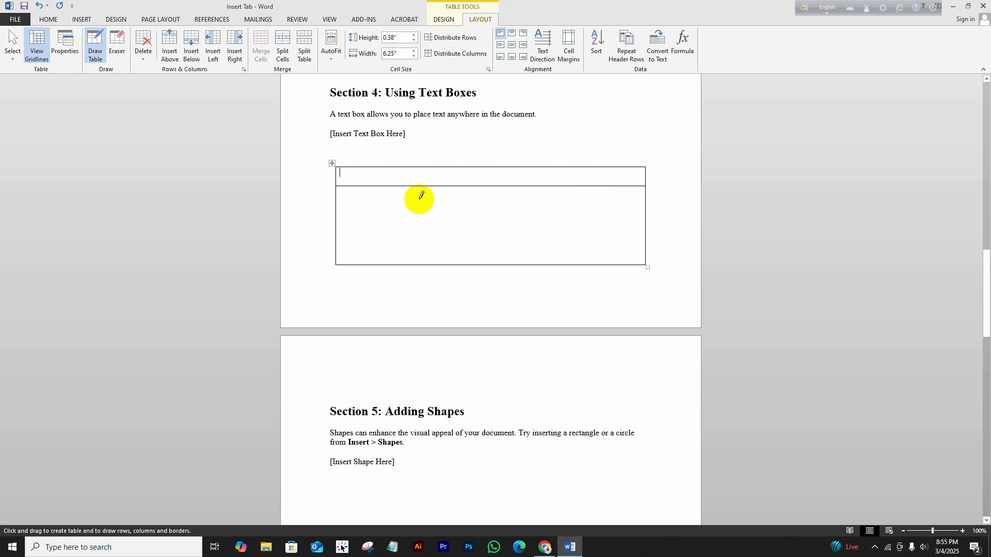
drag(337, 202, 569, 203)
drag(336, 218, 624, 220)
drag(338, 236, 673, 232)
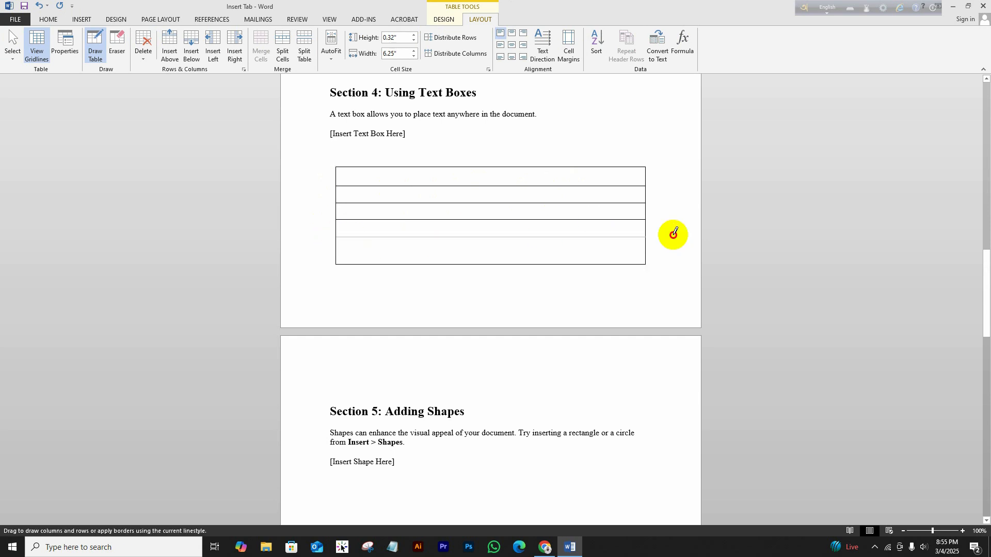
drag(337, 250, 585, 235)
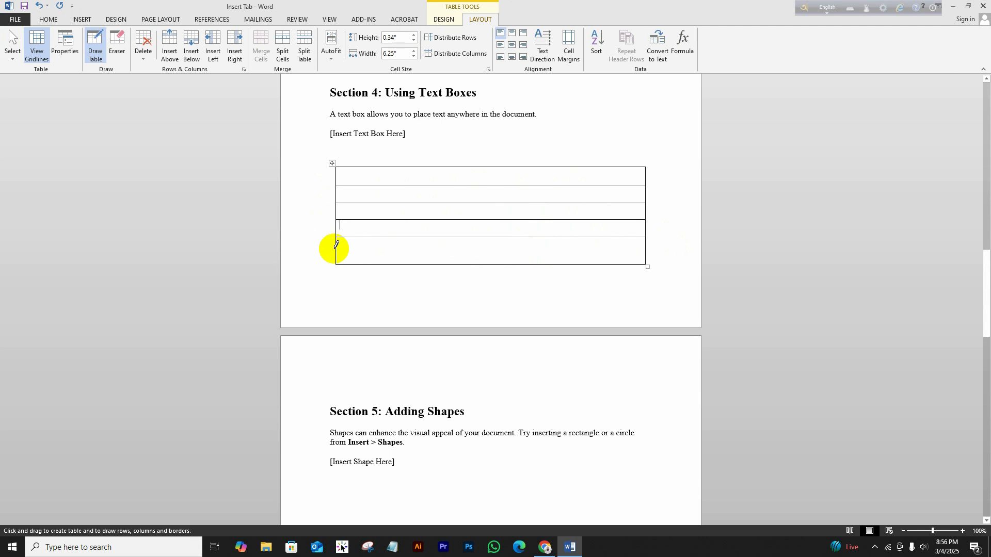
drag(336, 245, 604, 243)
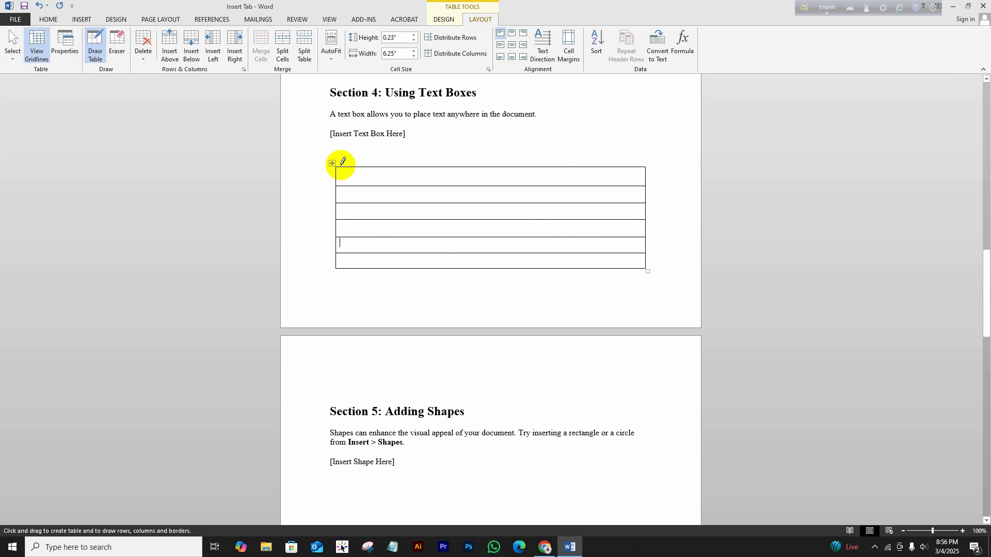
Draw vertical dividers to make six columns, undoing three stray strokes.
mouse_move(406, 163)
mouse_down()
mouse_move(395, 234)
mouse_move(416, 271)
mouse_up()
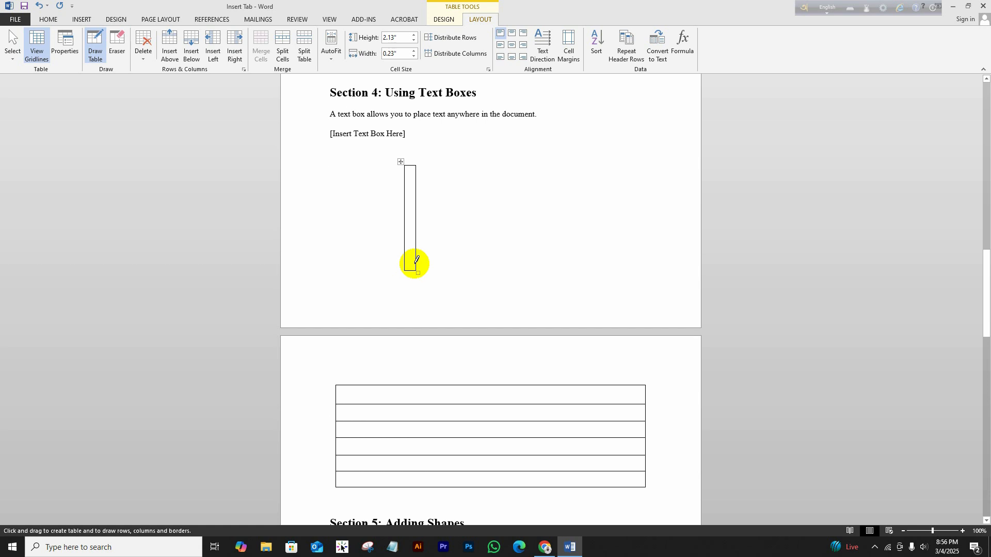
key(ctrl+z)
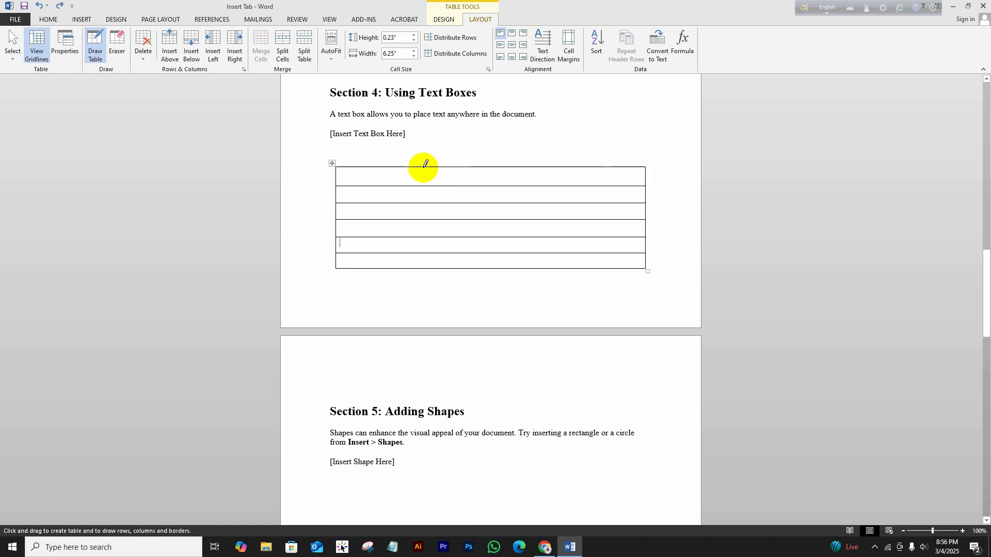
drag(424, 164, 422, 268)
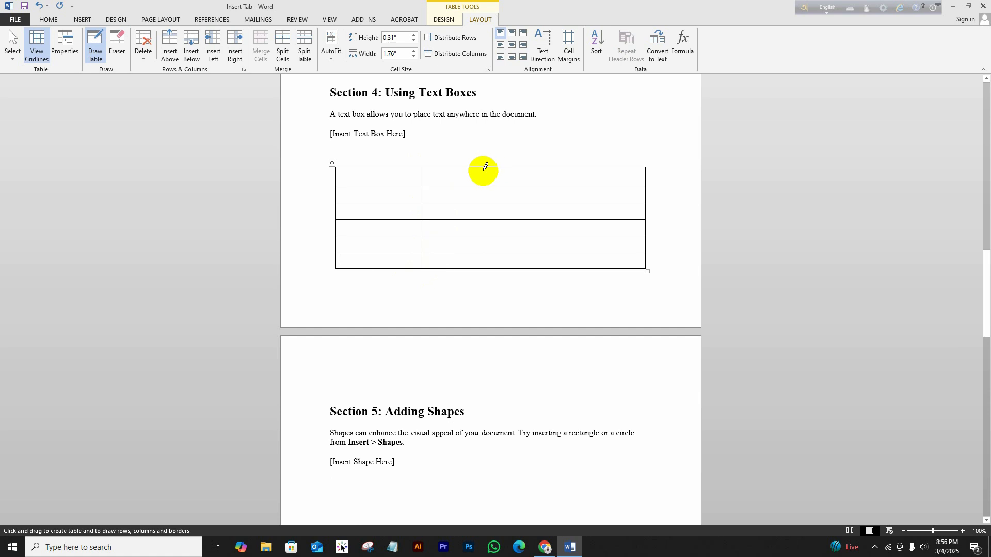
mouse_move(483, 165)
mouse_down()
mouse_move(482, 266)
mouse_move(492, 270)
mouse_up()
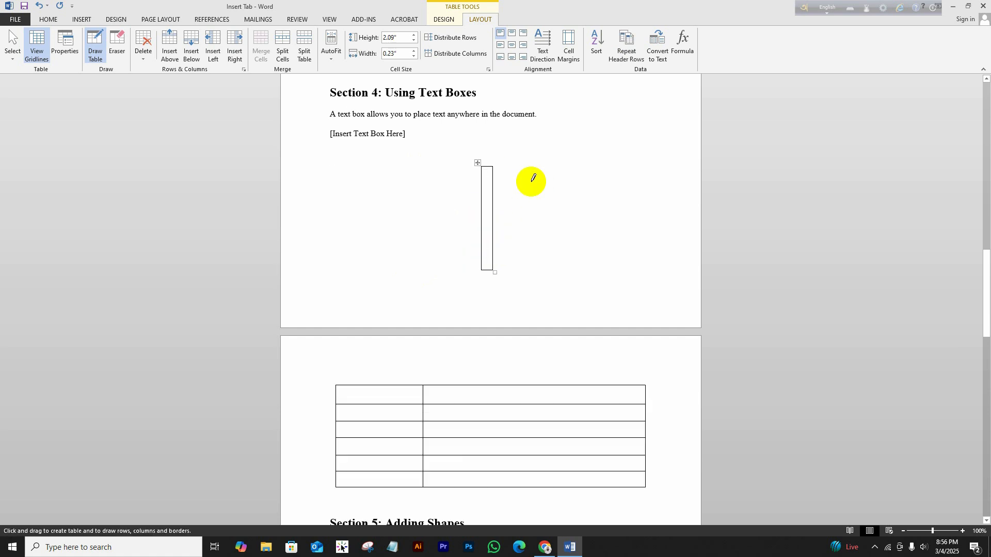
key(ctrl+z)
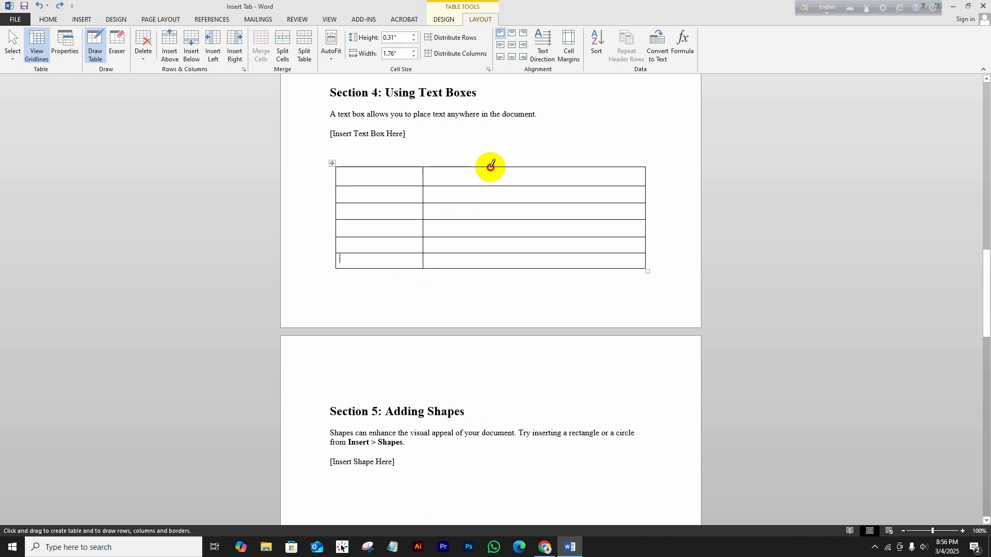
drag(491, 166, 491, 268)
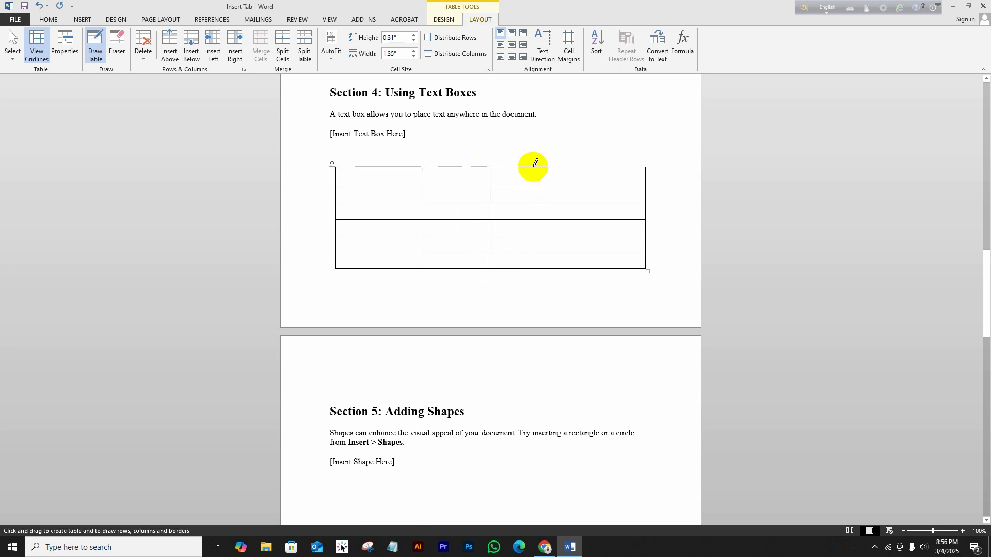
drag(556, 165, 558, 266)
drag(606, 164, 603, 267)
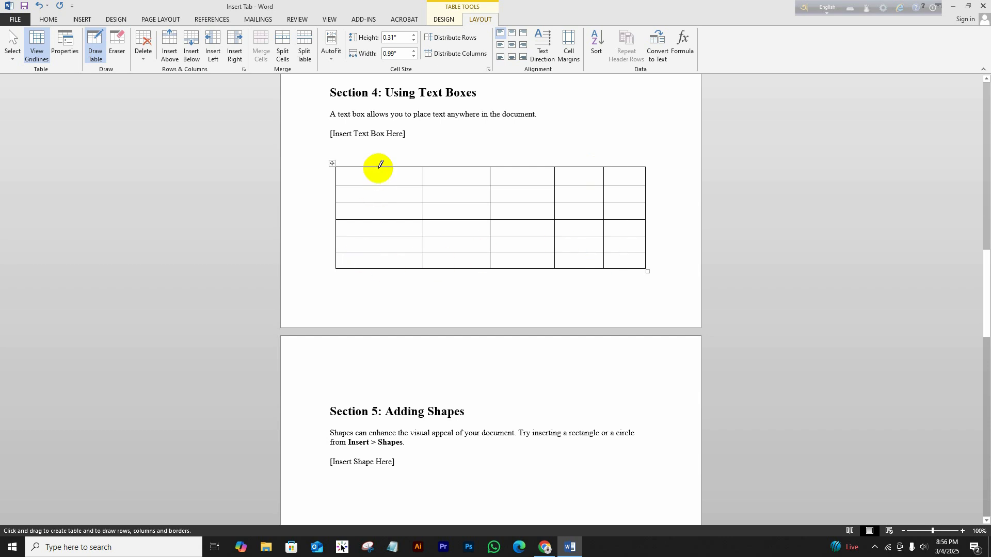
drag(377, 164, 375, 265)
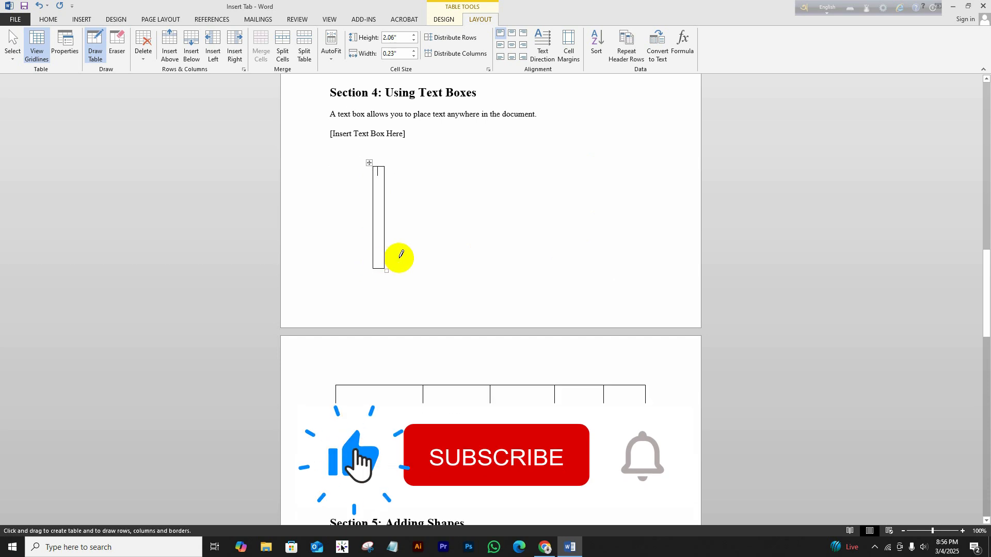
key(ctrl+z)
drag(368, 167, 375, 266)
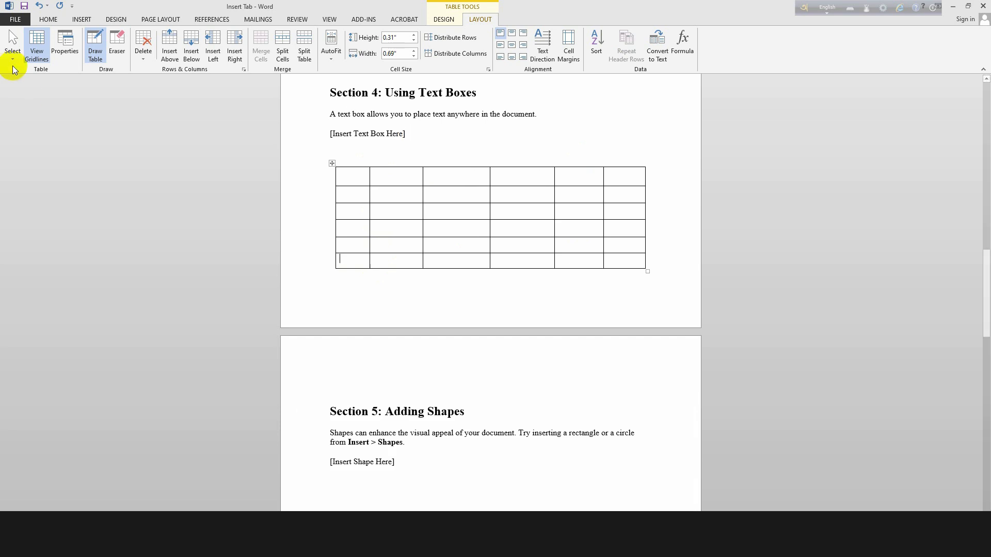
click(85, 20)
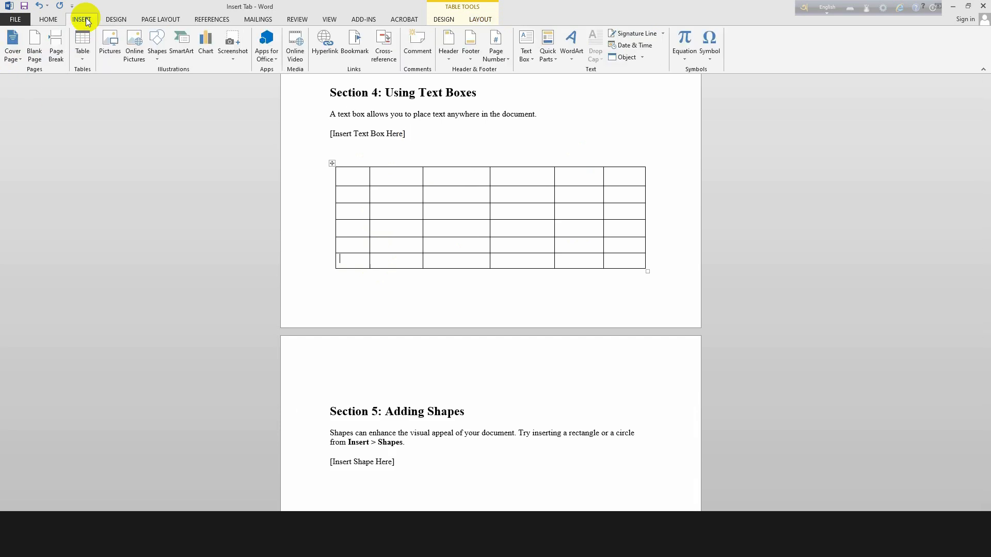
Turn off Draw Table mode and select the Name/Age/City lines in Section 3.
click(81, 56)
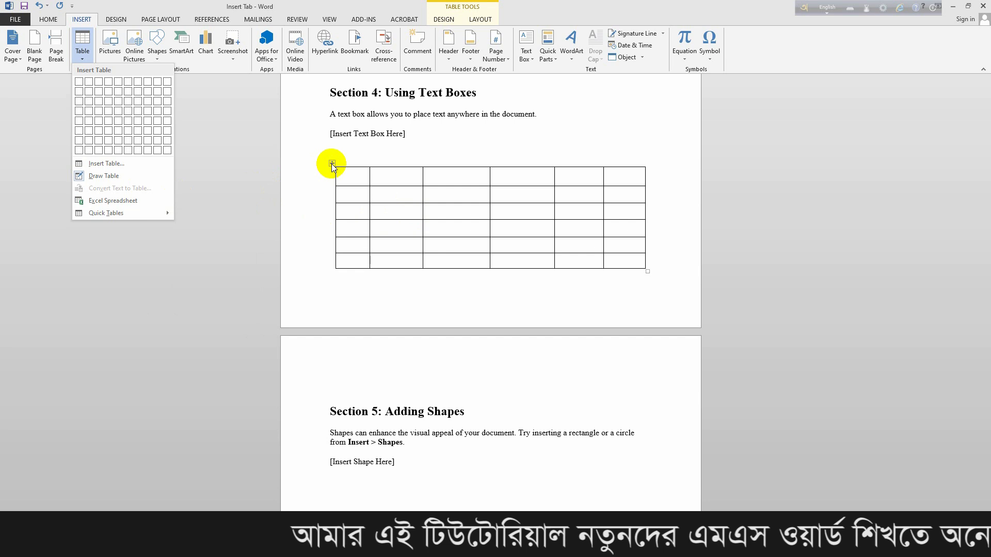
scroll(490, 341, down, 8)
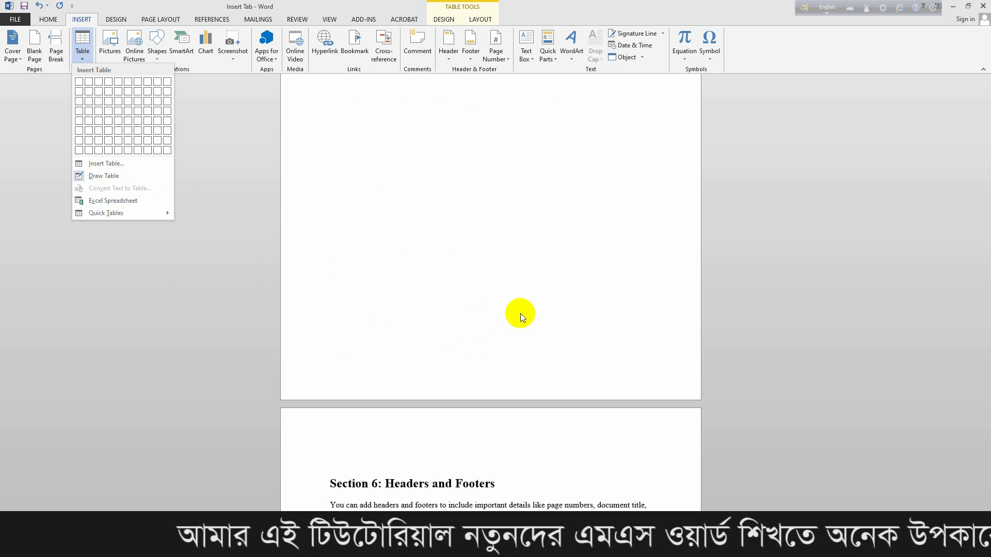
scroll(520, 314, down, 5)
scroll(494, 312, up, 10)
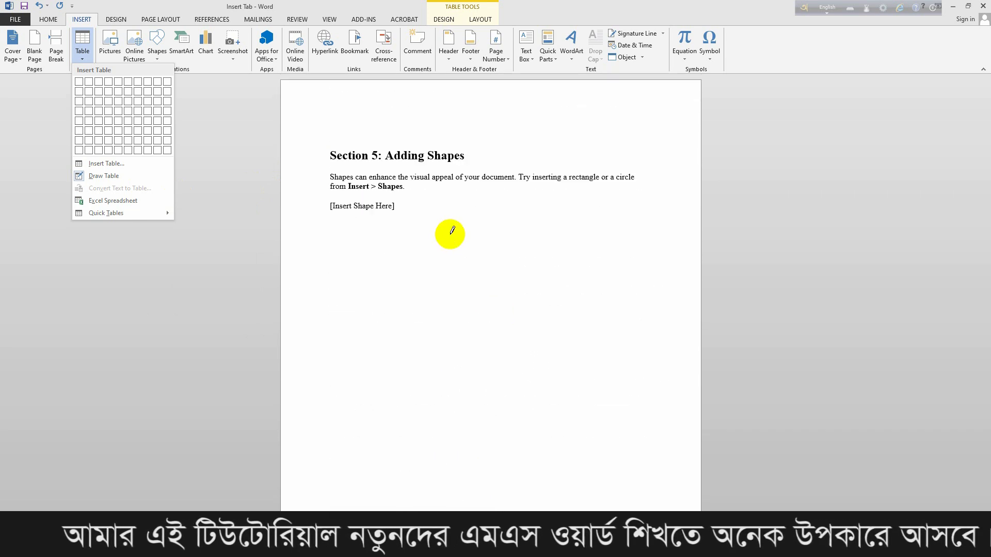
scroll(452, 230, up, 10)
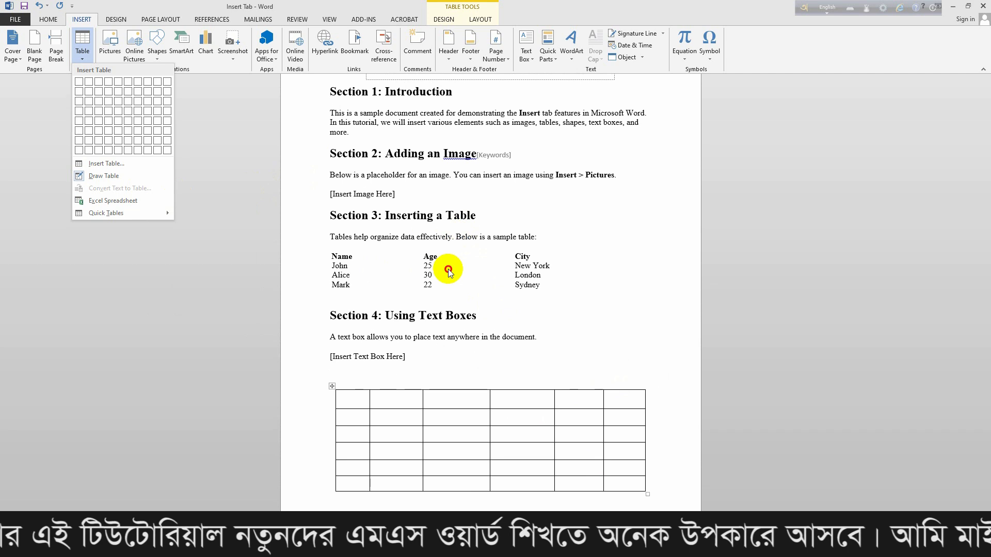
click(448, 269)
click(92, 51)
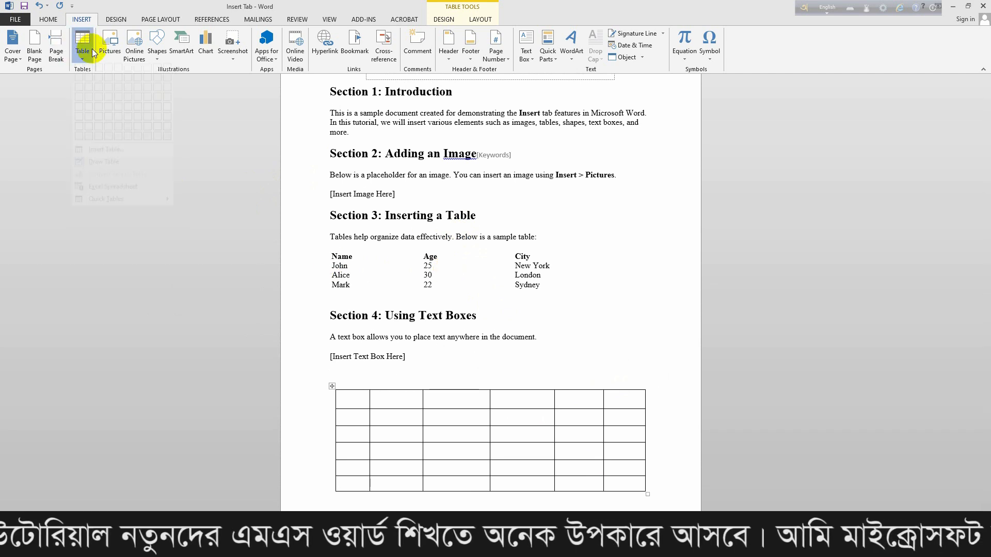
click(113, 175)
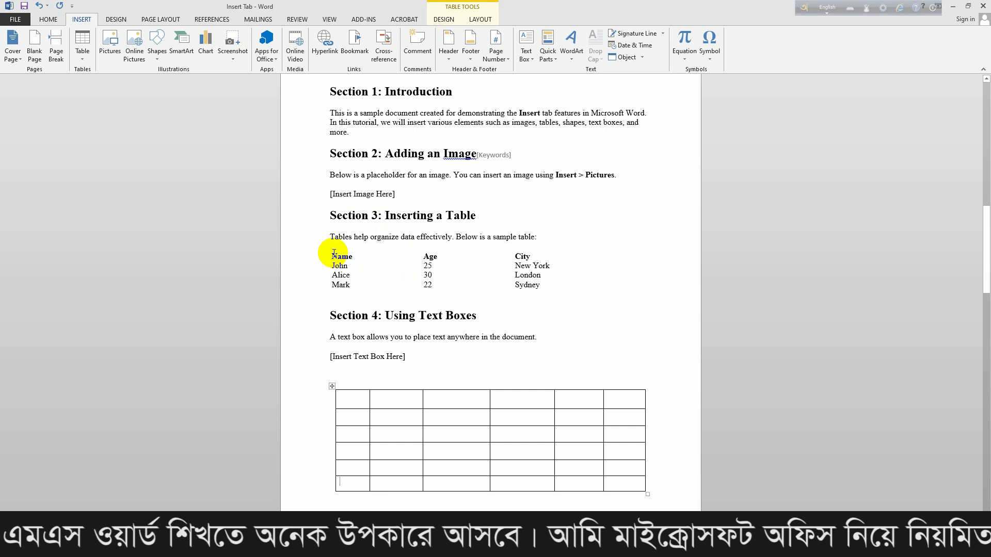
drag(332, 252, 542, 287)
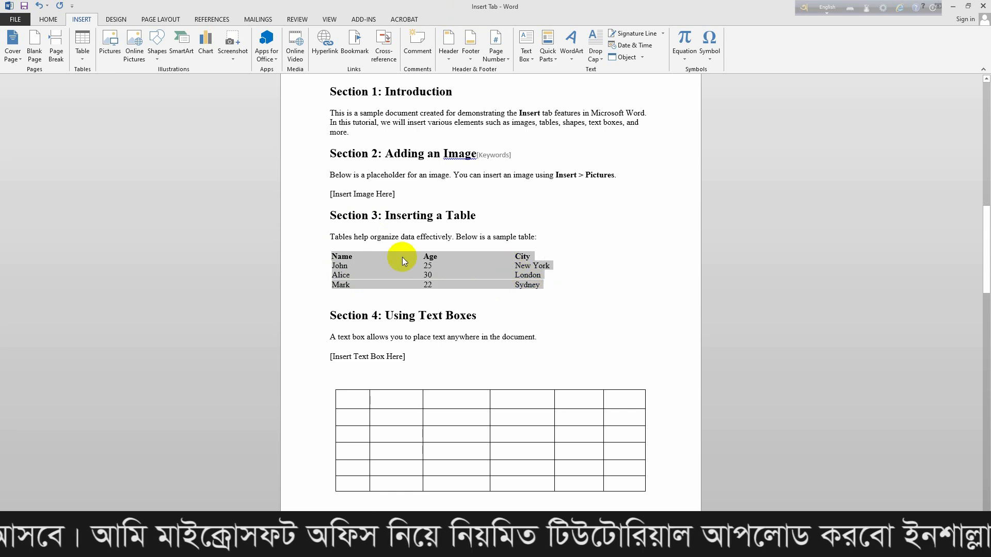
Convert the Name/Age/City lines into a 3-column, 4-row table, then click outside it.
click(82, 56)
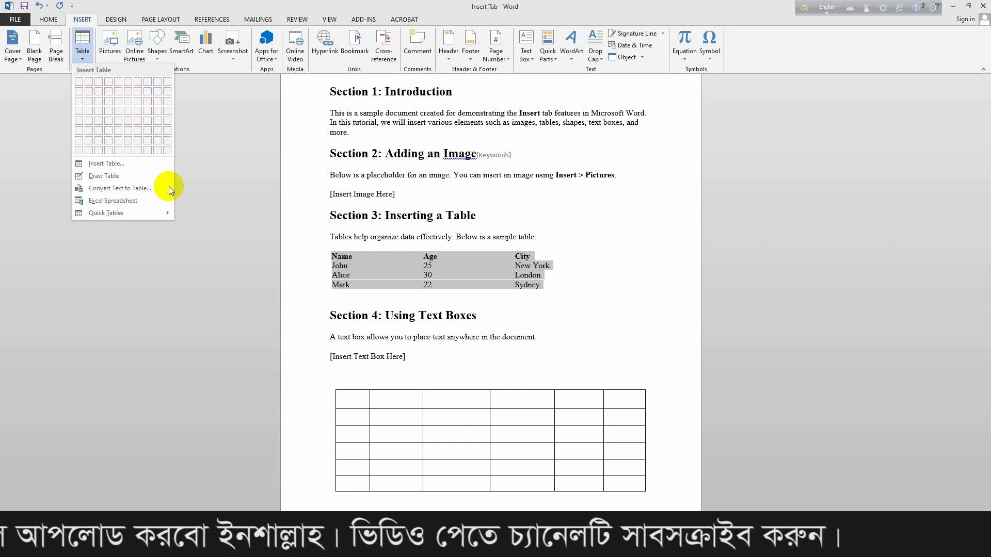
click(141, 187)
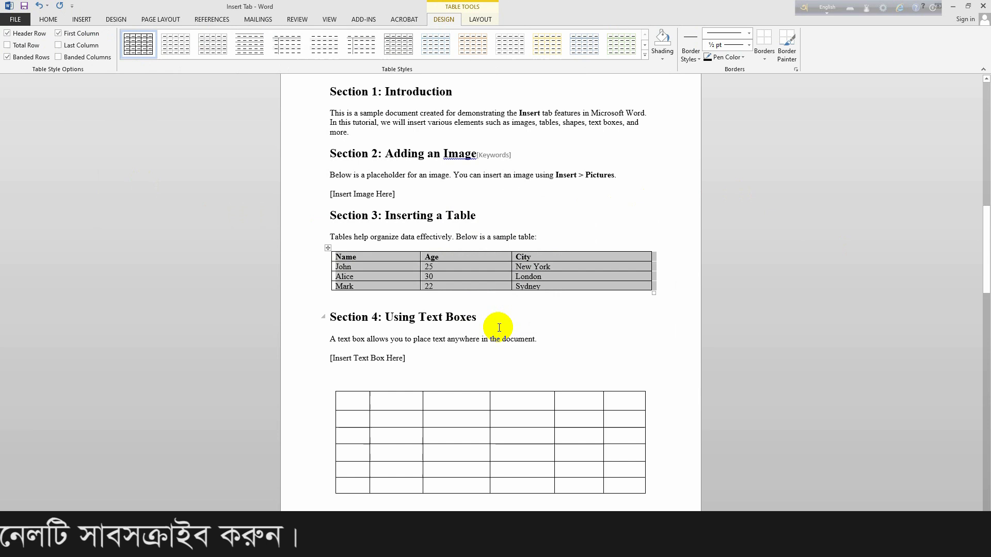
click(580, 299)
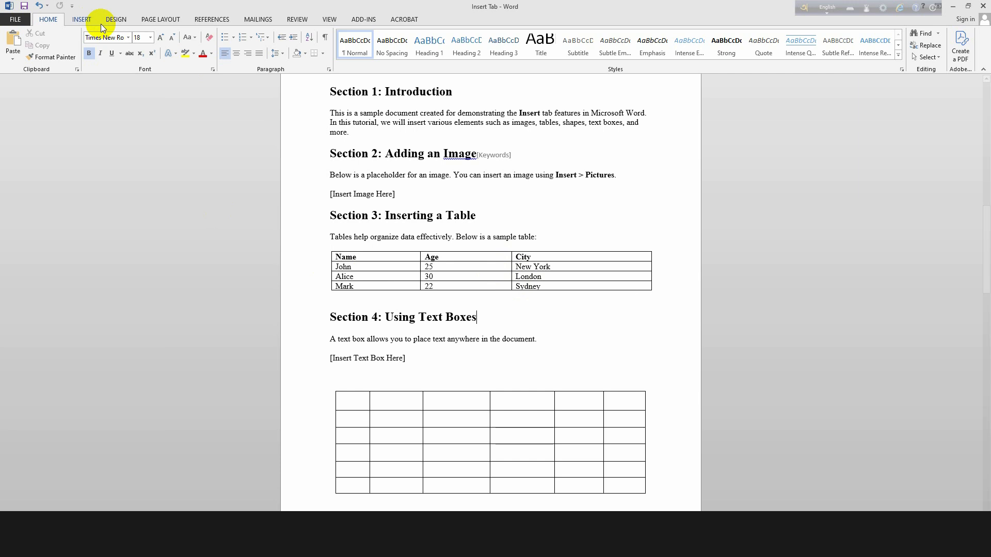
Select the whole Section 3 table and look through the Table Tools Design and Layout tabs.
click(79, 19)
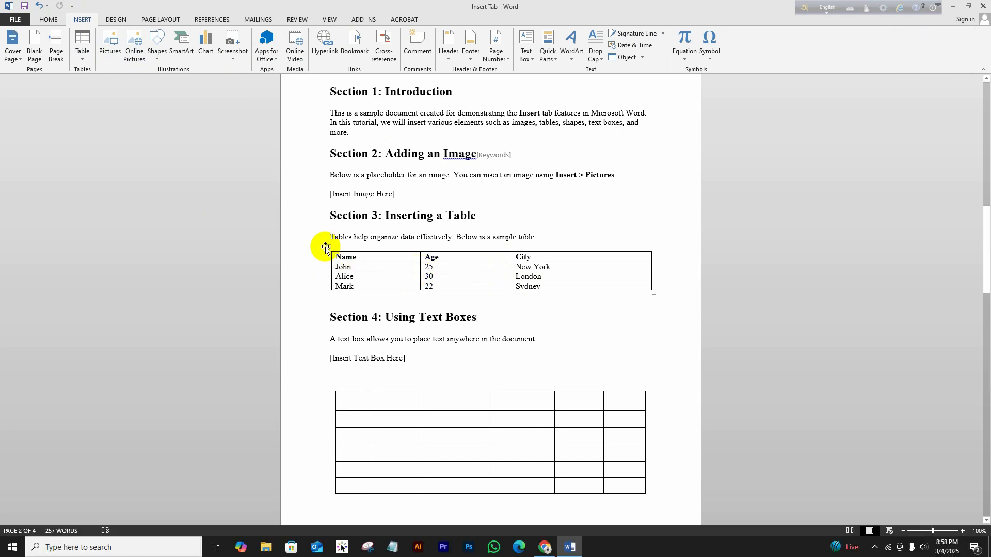
click(327, 248)
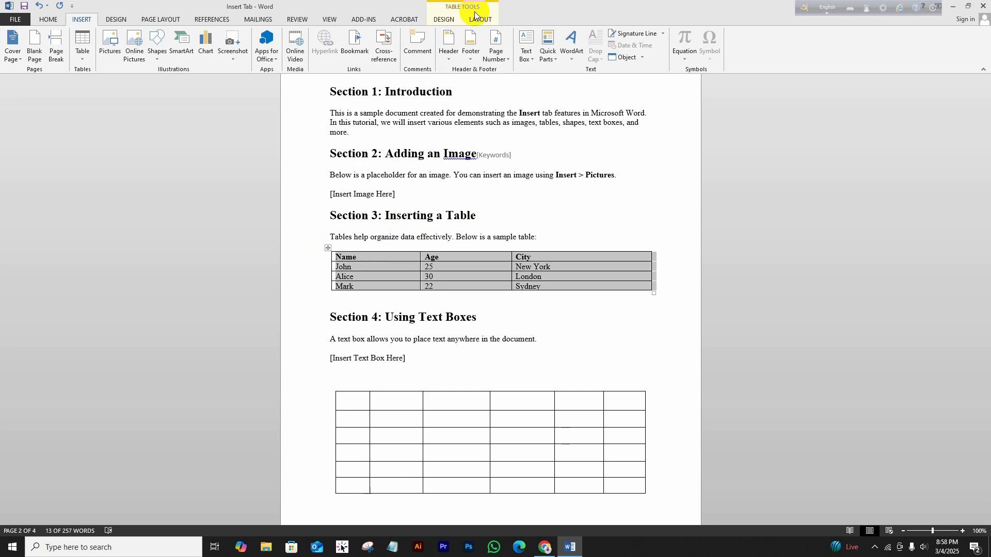
click(444, 21)
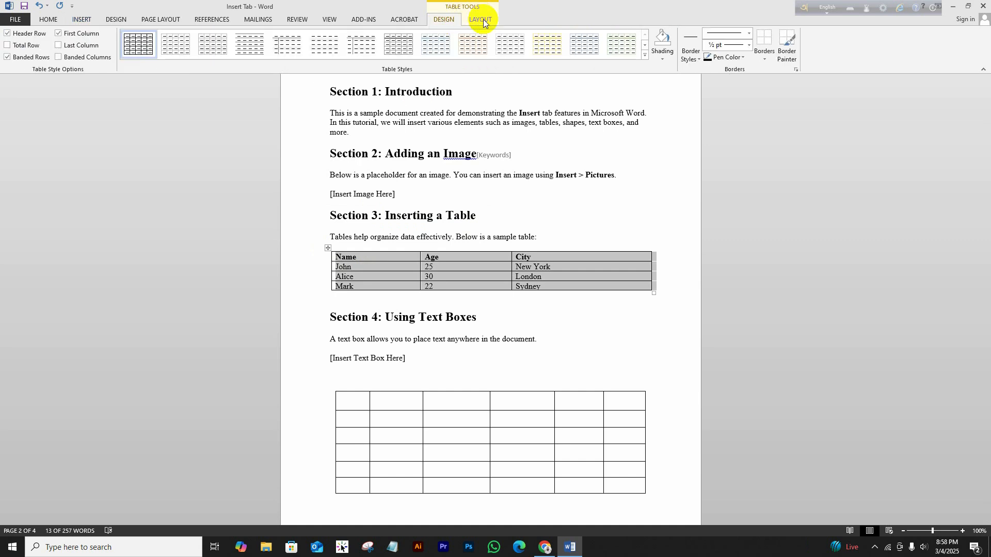
click(483, 20)
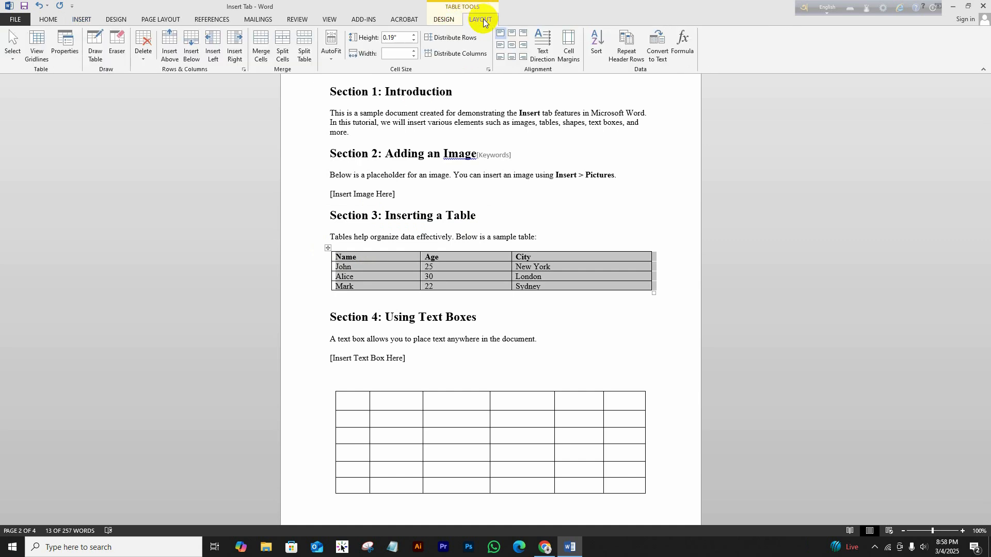
click(447, 23)
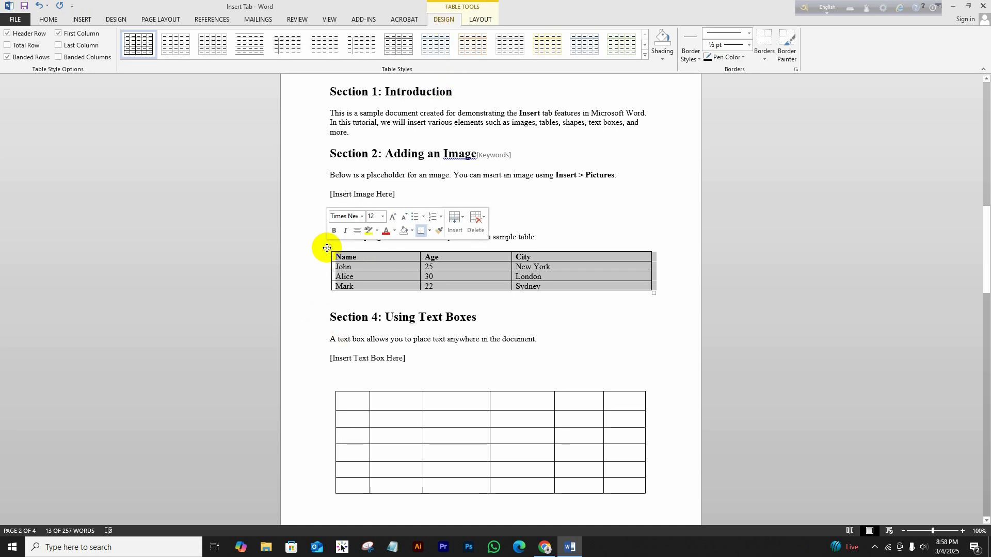
click(566, 311)
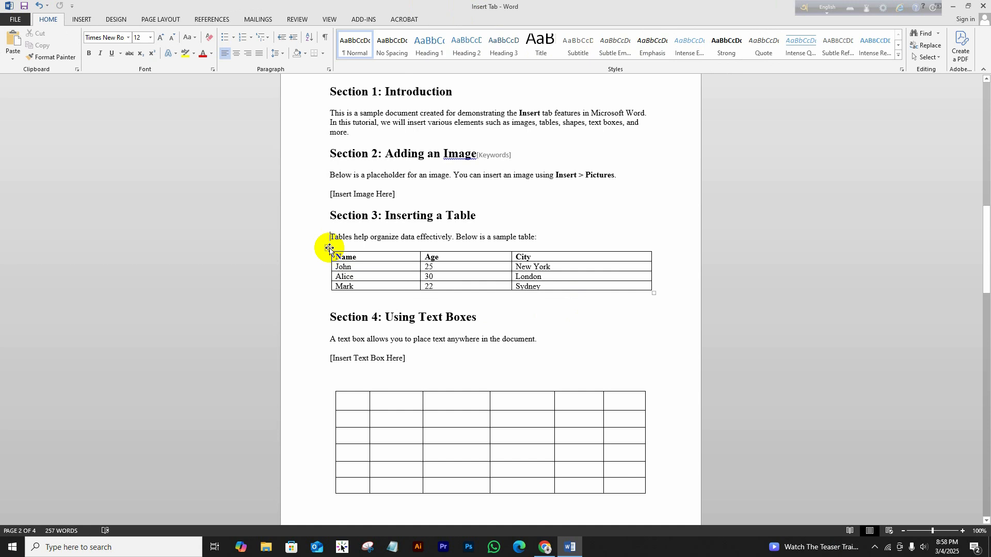
click(328, 248)
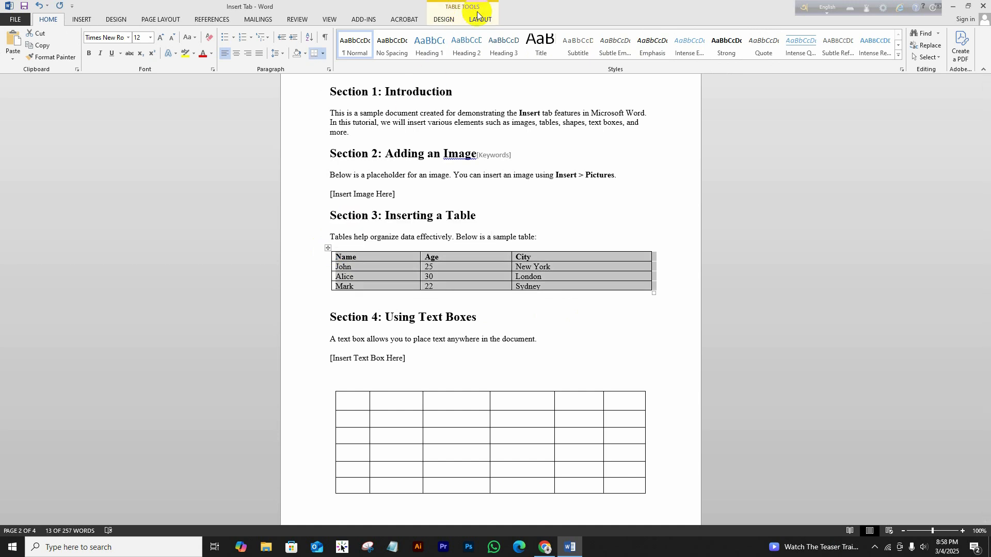
click(448, 20)
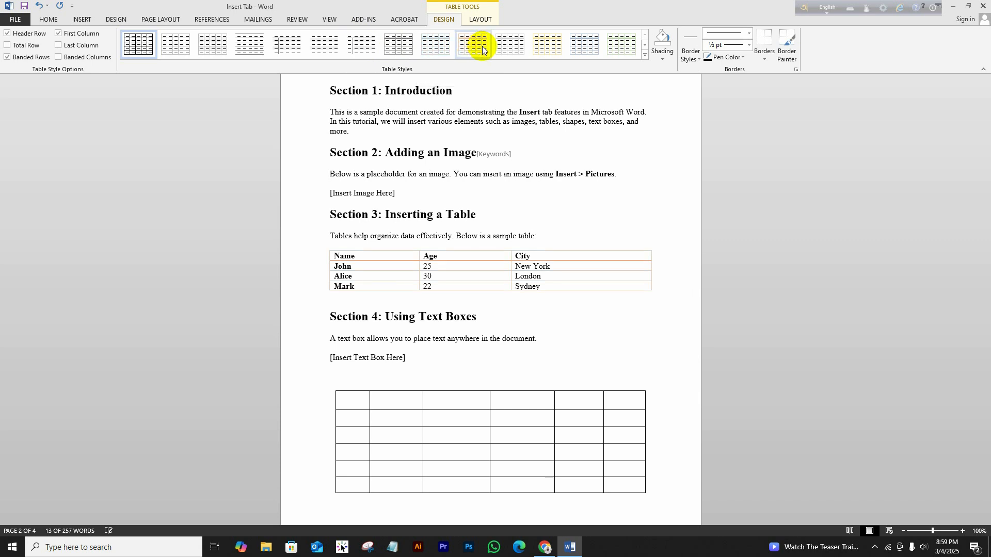
Apply the Plain Table style with banded rows and a bold first column to the Section 3 table.
click(644, 56)
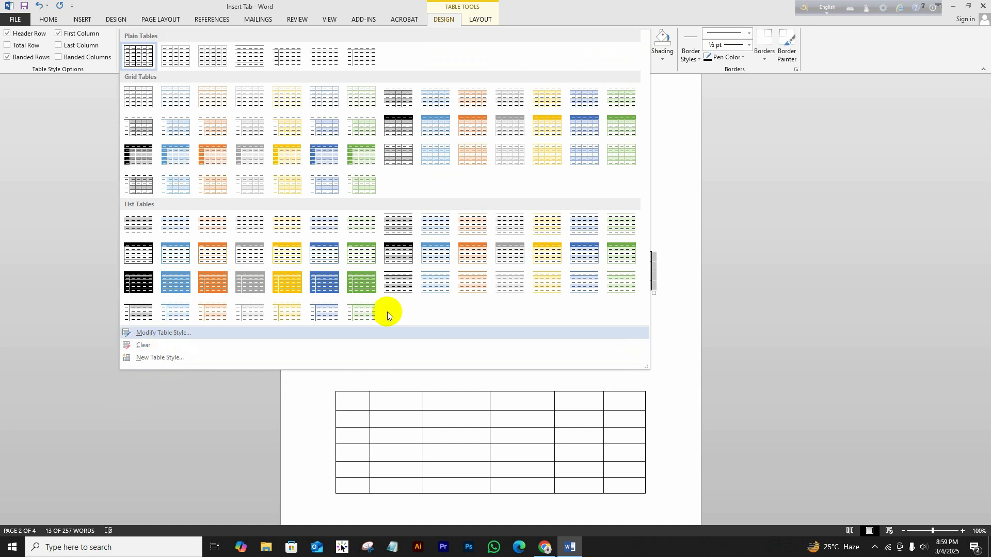
click(667, 87)
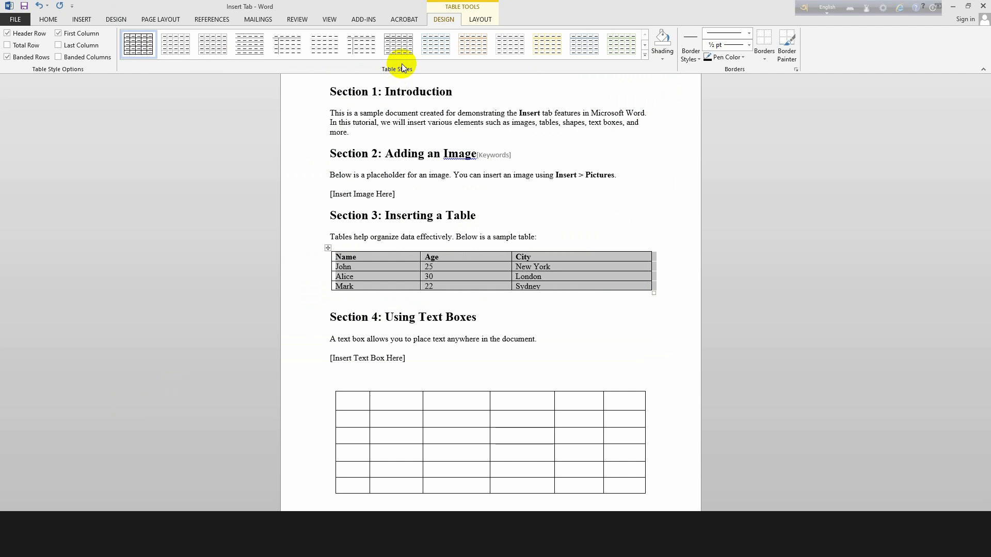
click(187, 47)
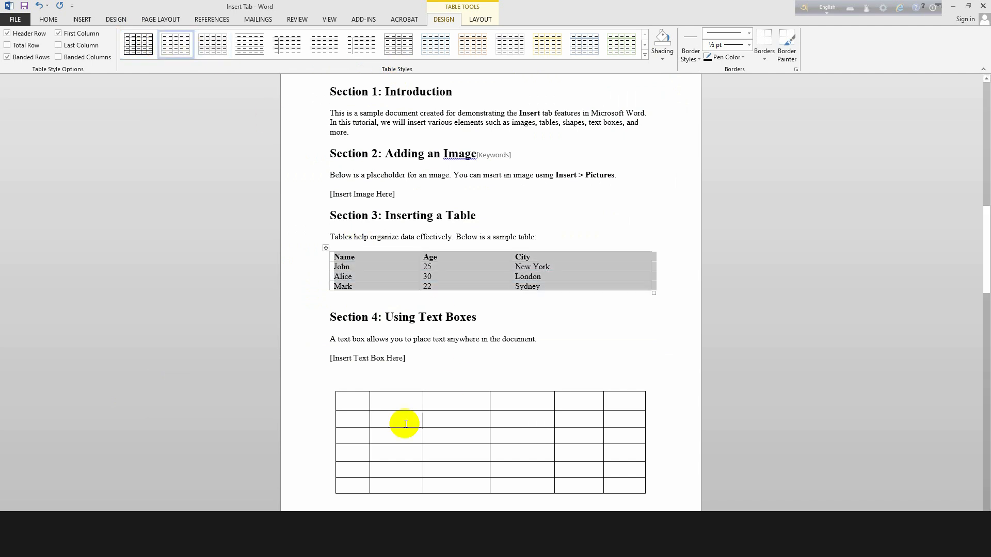
click(221, 48)
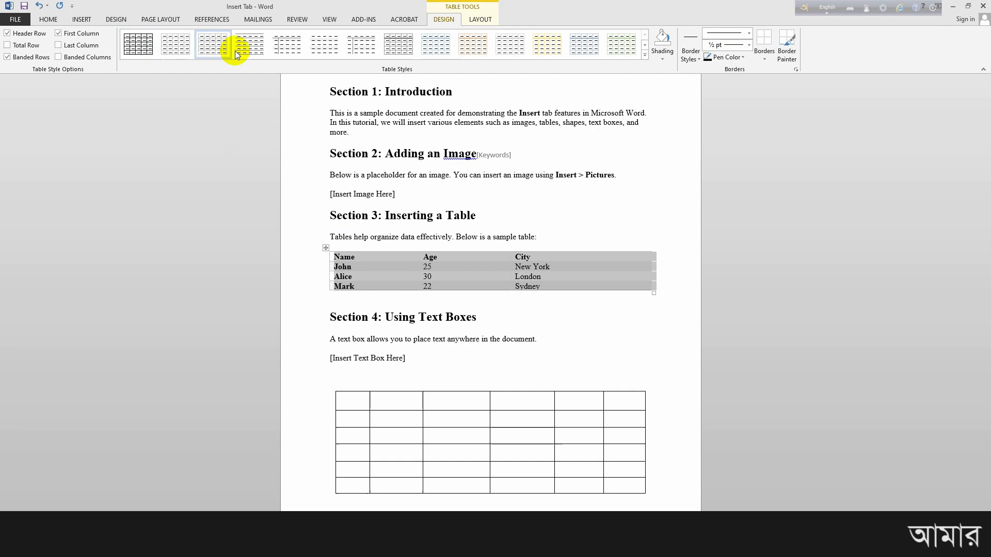
click(503, 315)
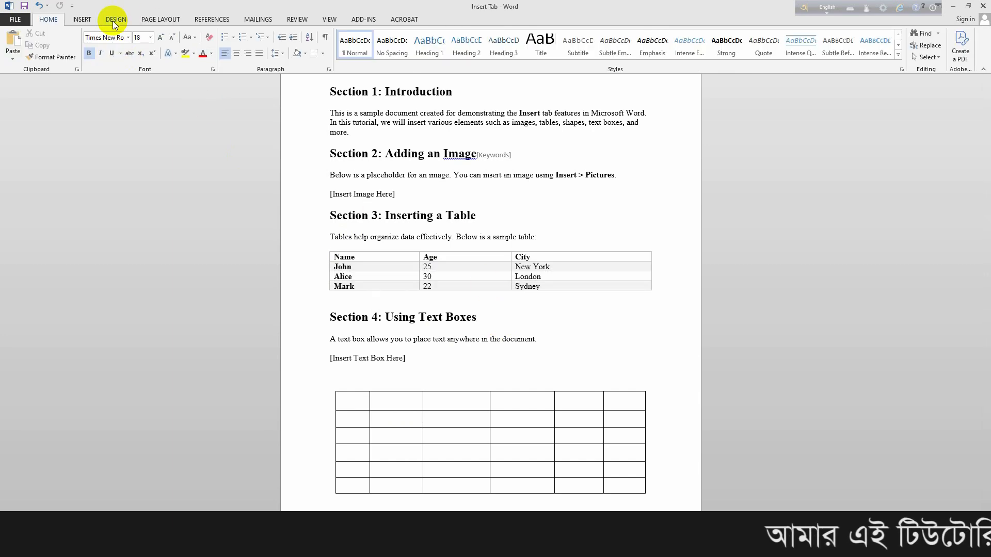
Reselect the Section 3 table and return to its style and shading options.
click(76, 18)
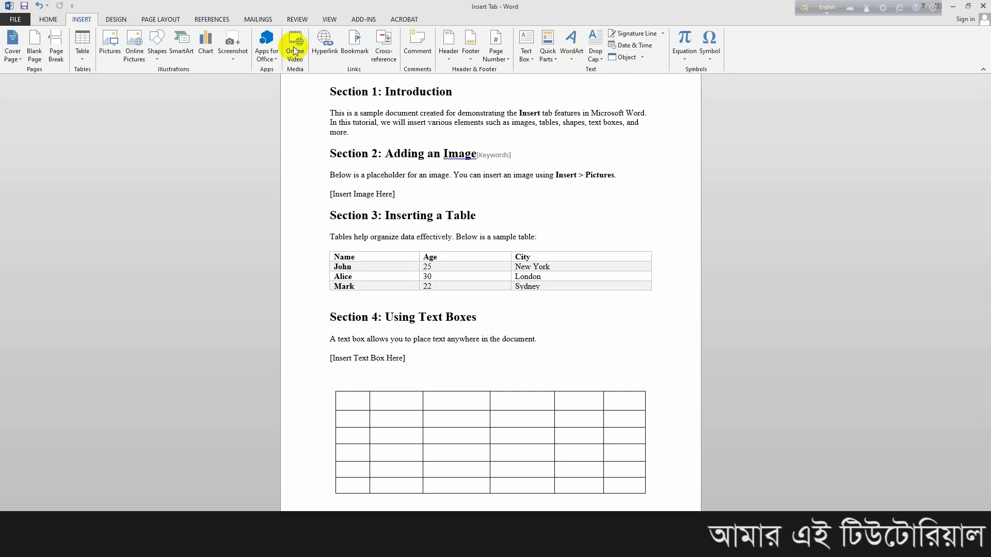
click(324, 247)
click(324, 247)
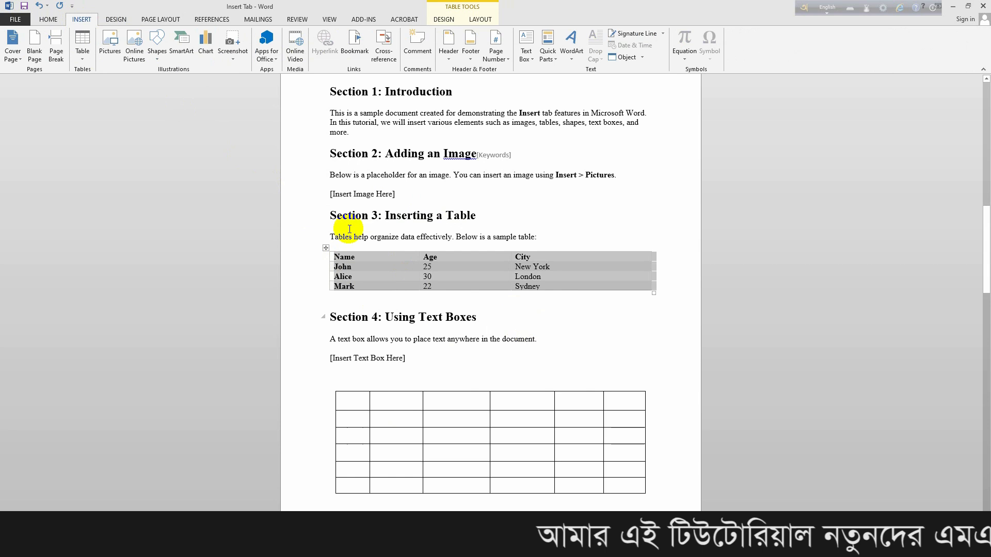
click(446, 20)
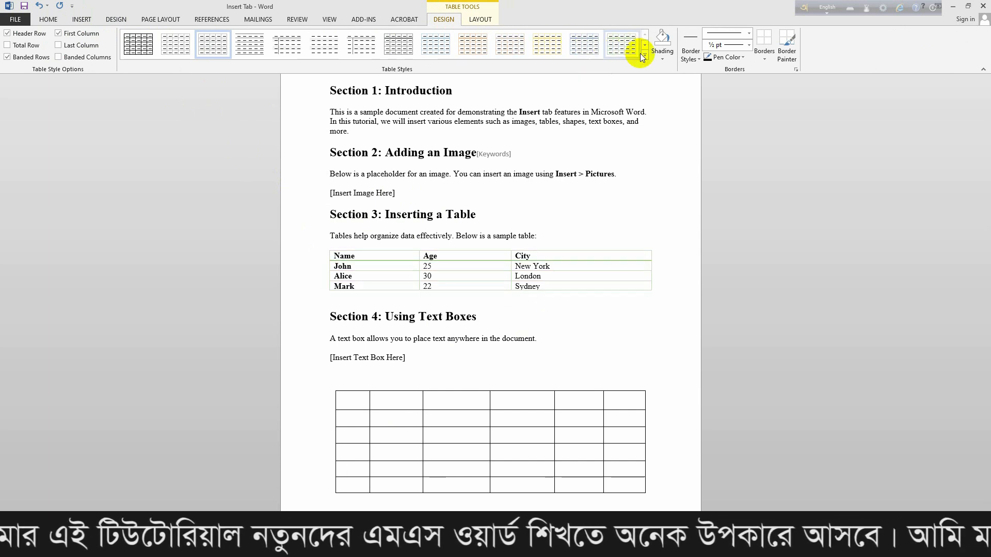
click(652, 93)
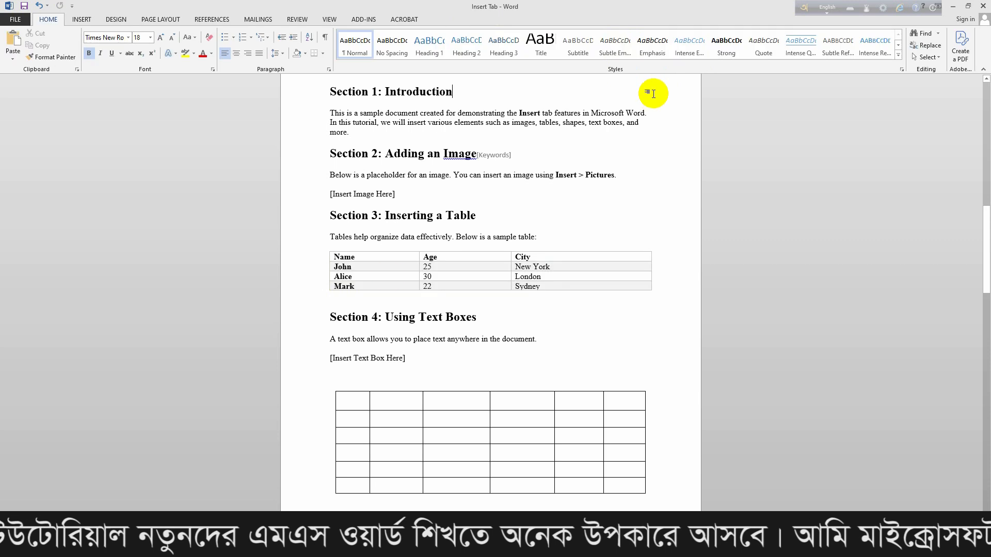
click(325, 248)
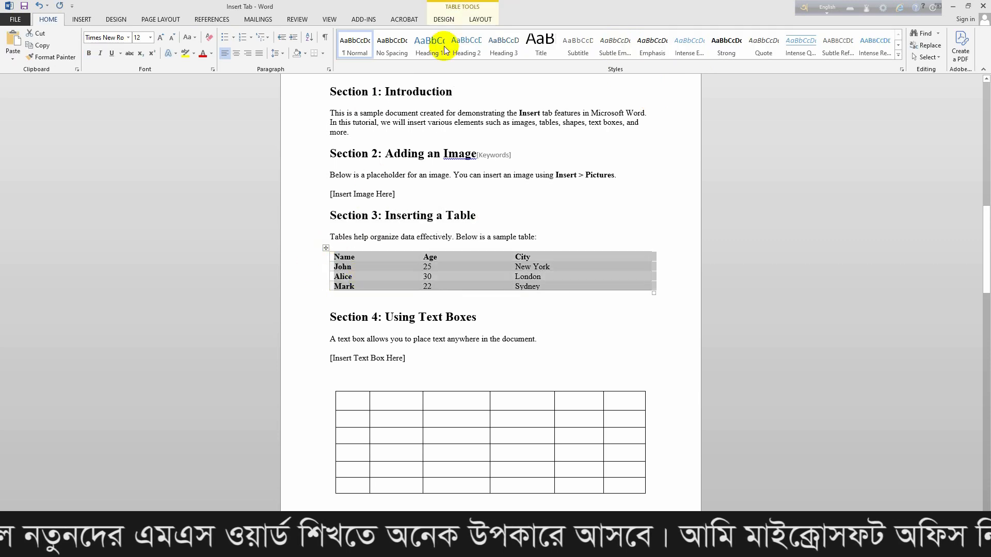
click(444, 19)
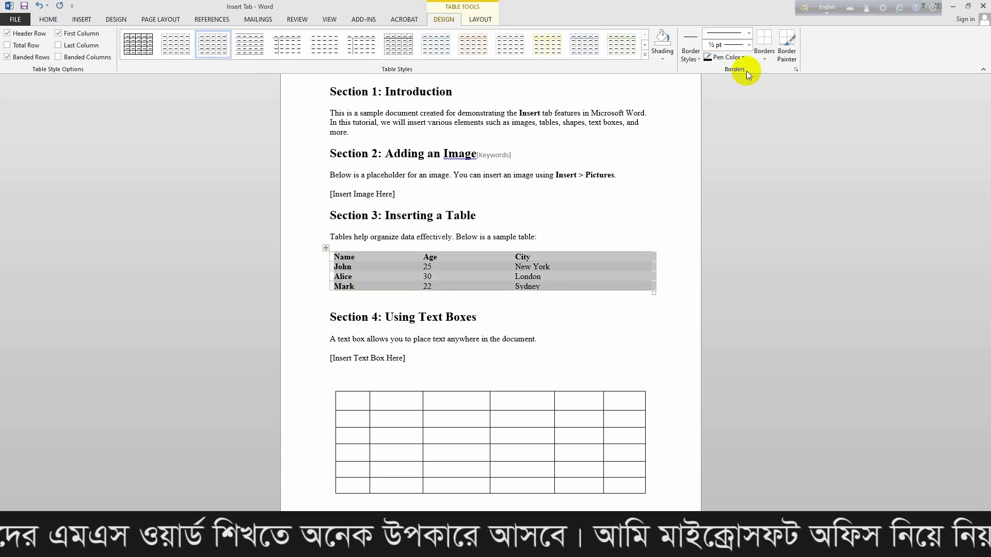
Try red shading on the Section 3 table, then set Shading to No Color.
click(662, 60)
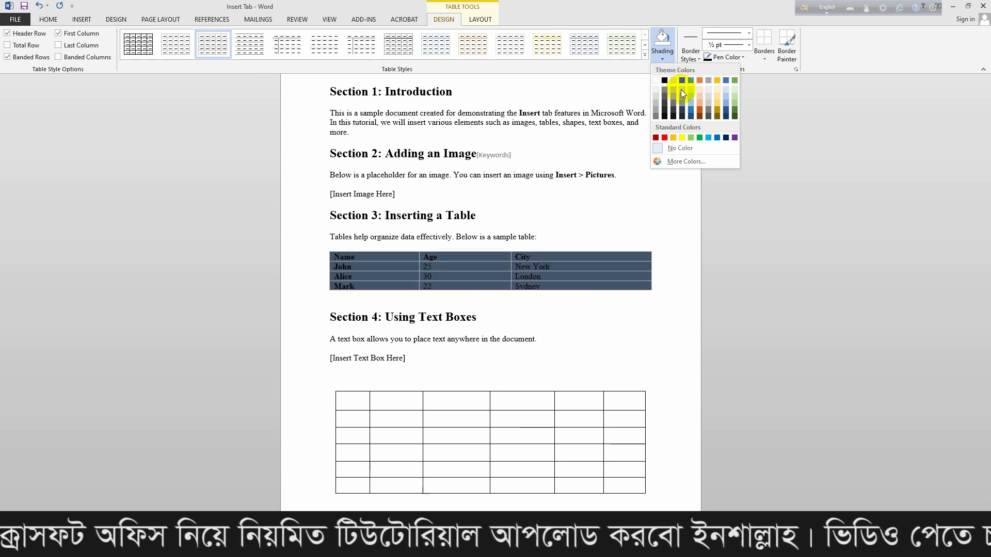
click(663, 137)
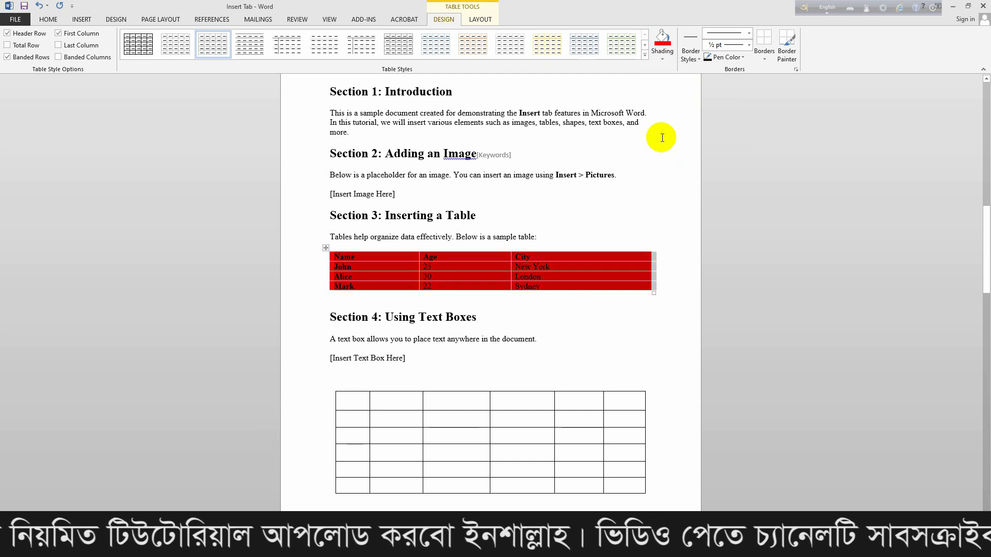
click(663, 59)
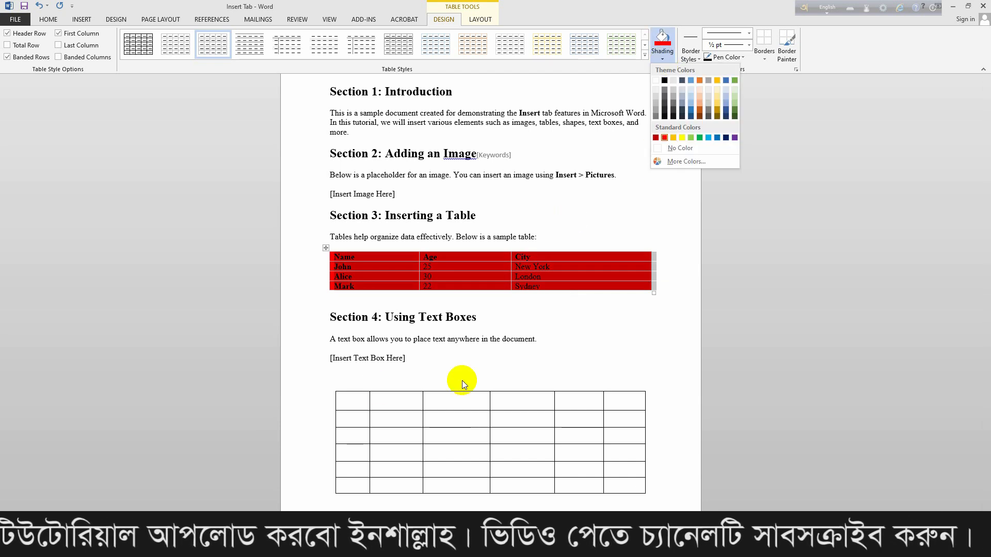
click(658, 148)
click(513, 307)
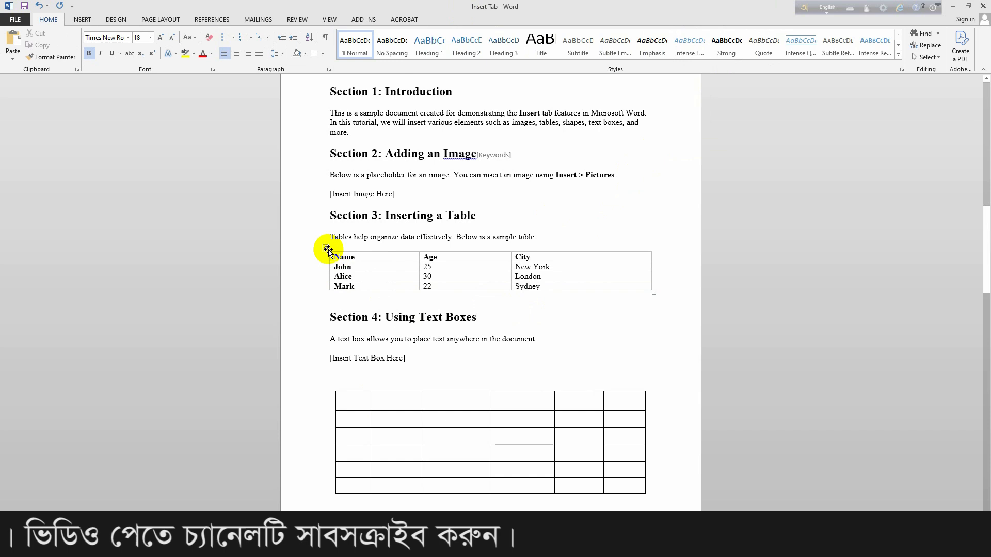
Select the Section 3 table and choose the blue 1½ pt theme border style.
click(327, 250)
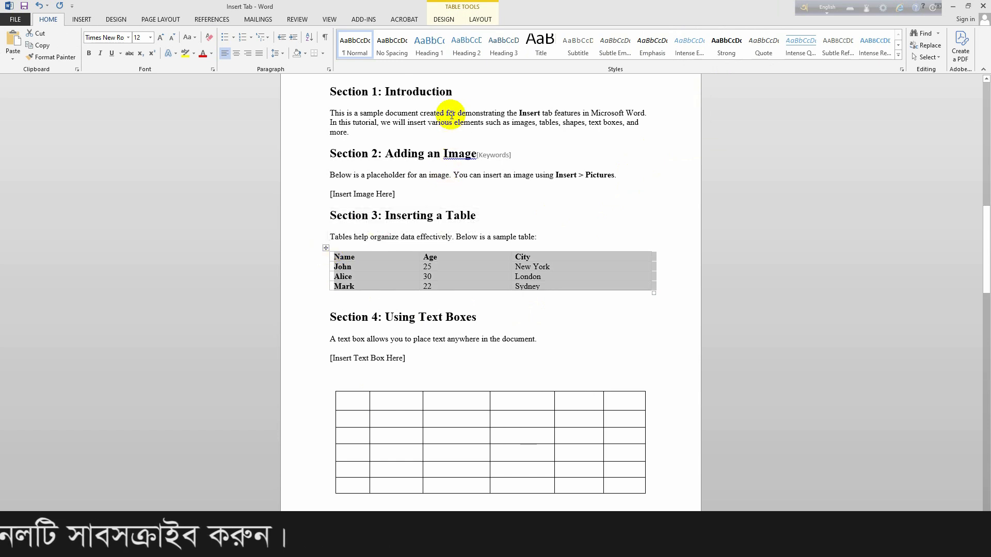
click(445, 21)
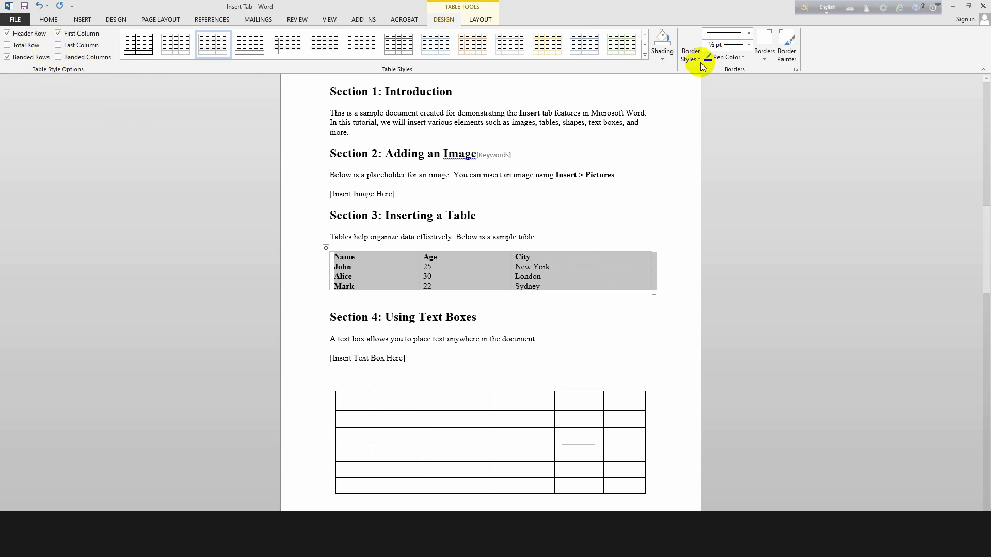
click(553, 313)
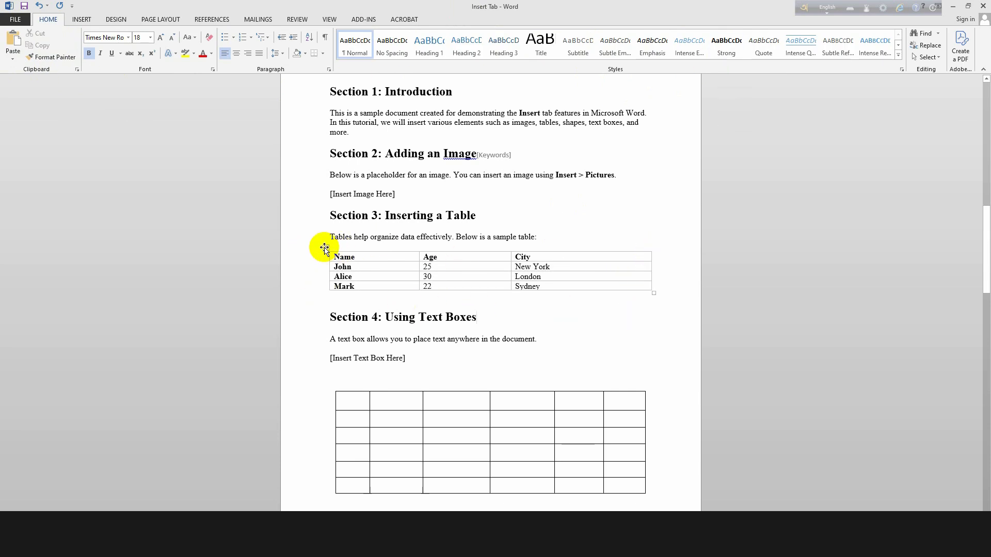
click(326, 248)
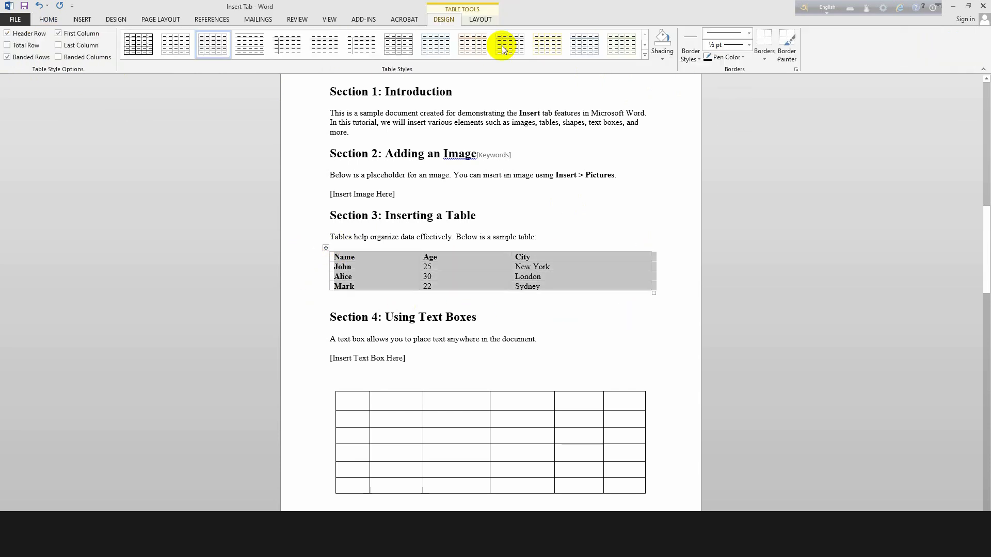
click(692, 59)
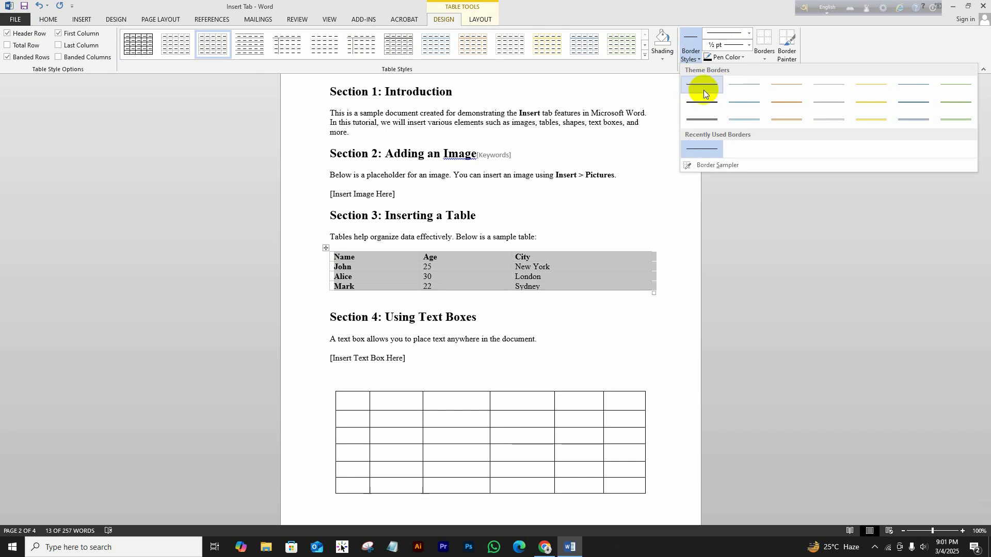
click(754, 84)
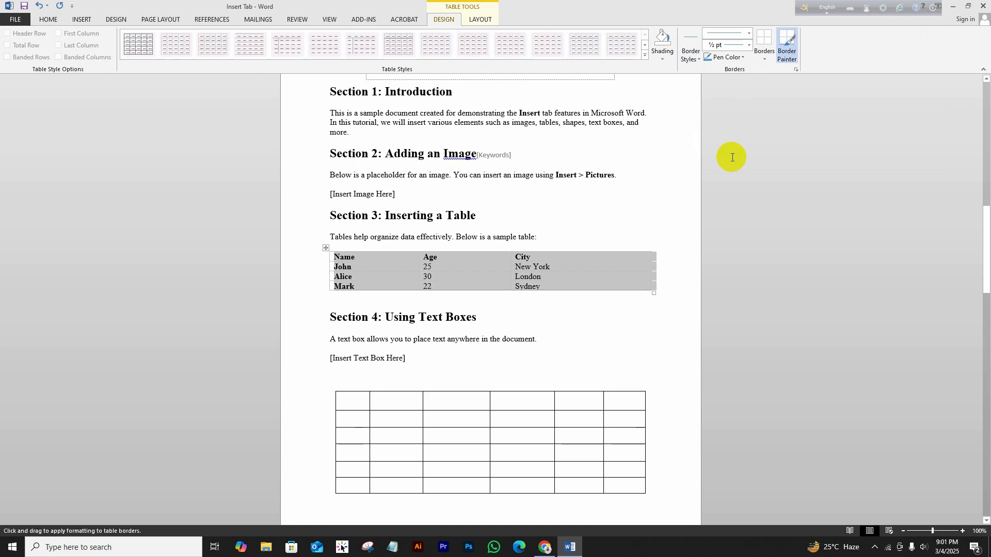
click(645, 263)
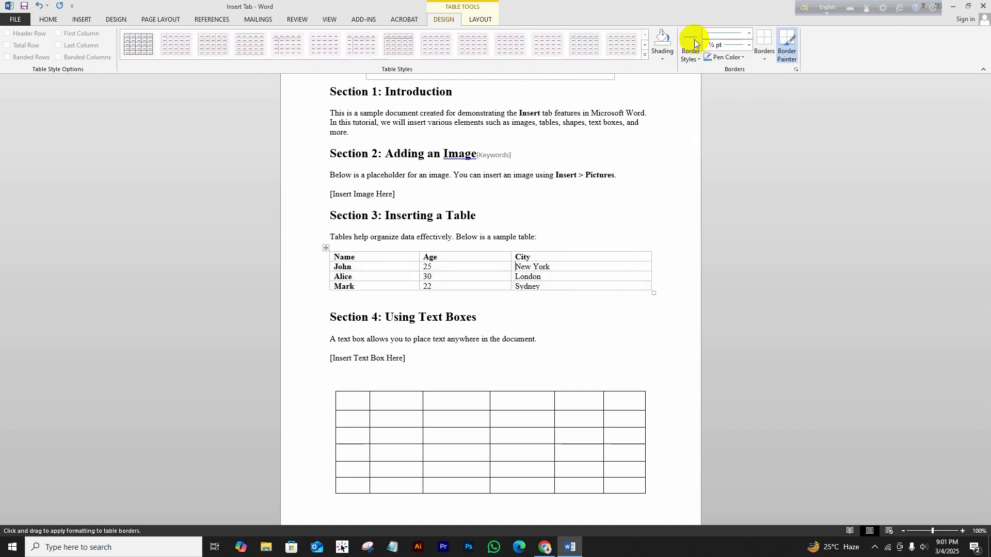
click(699, 59)
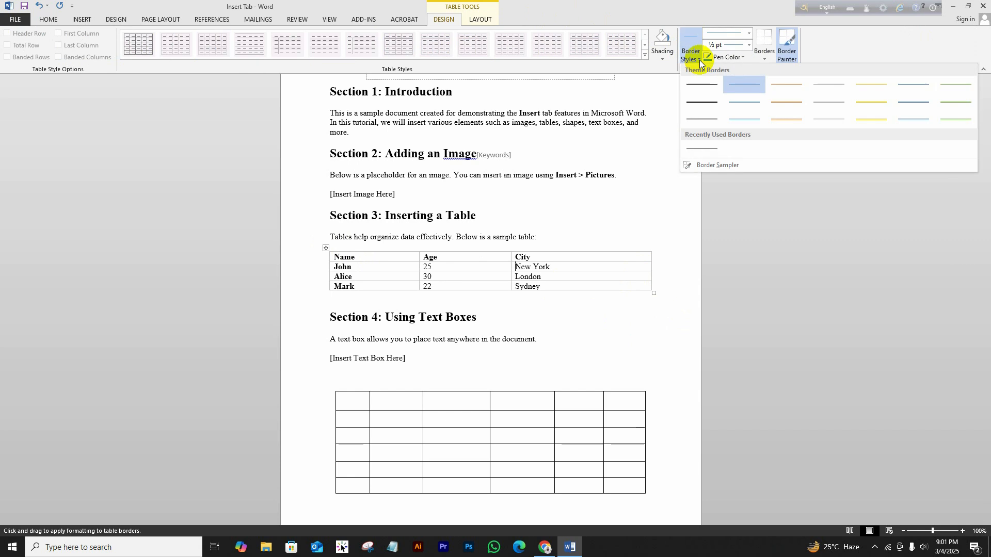
click(757, 101)
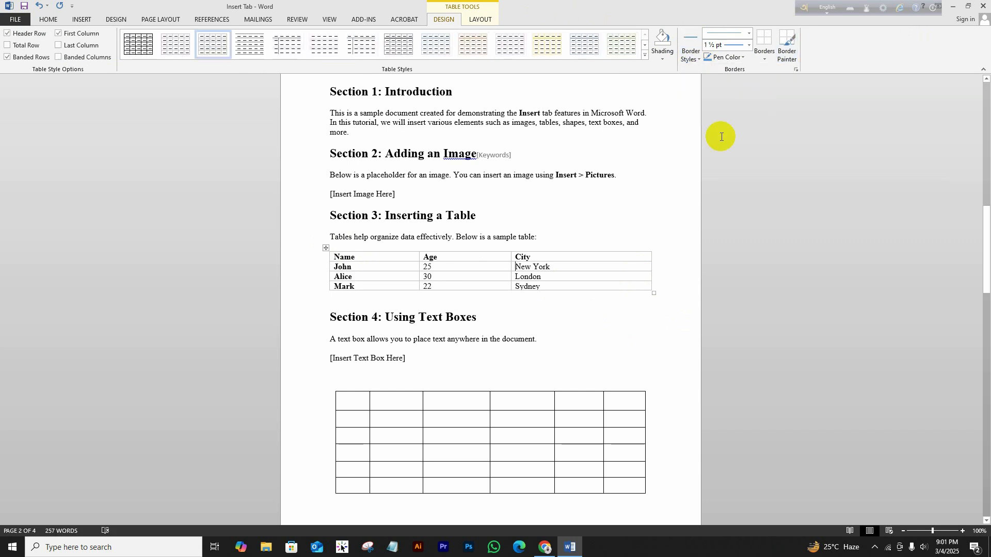
Paint blue 1½ pt borders around the header row and under the London and Age cells.
click(325, 249)
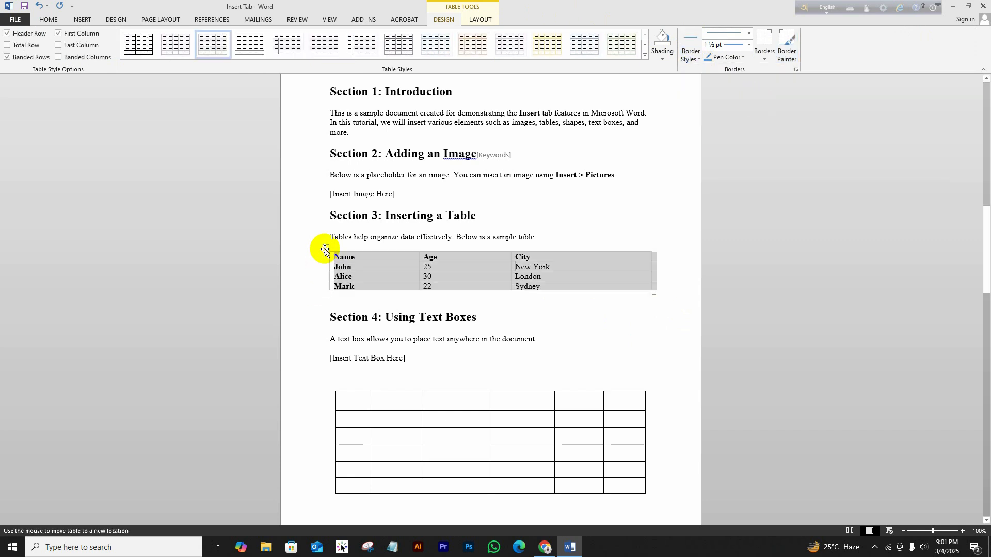
click(692, 44)
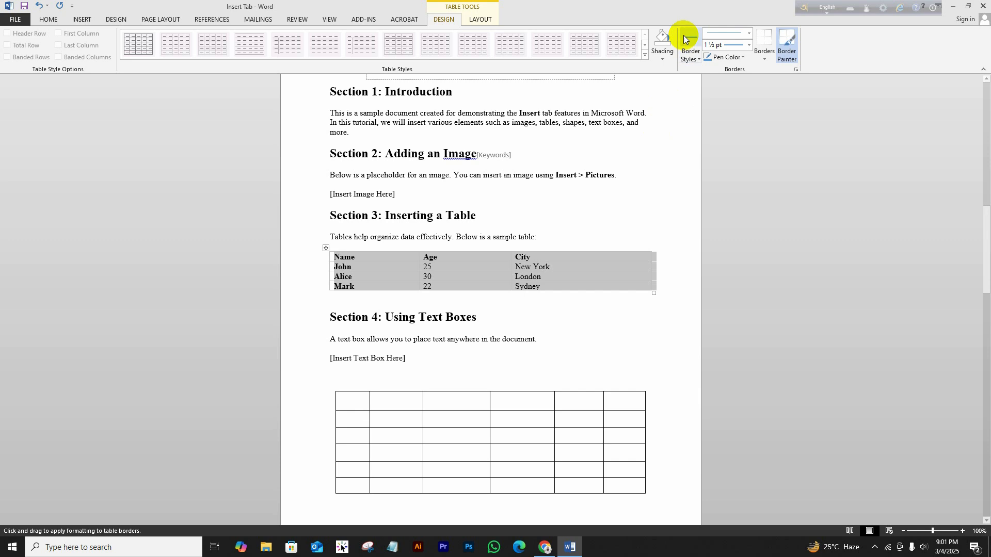
click(690, 47)
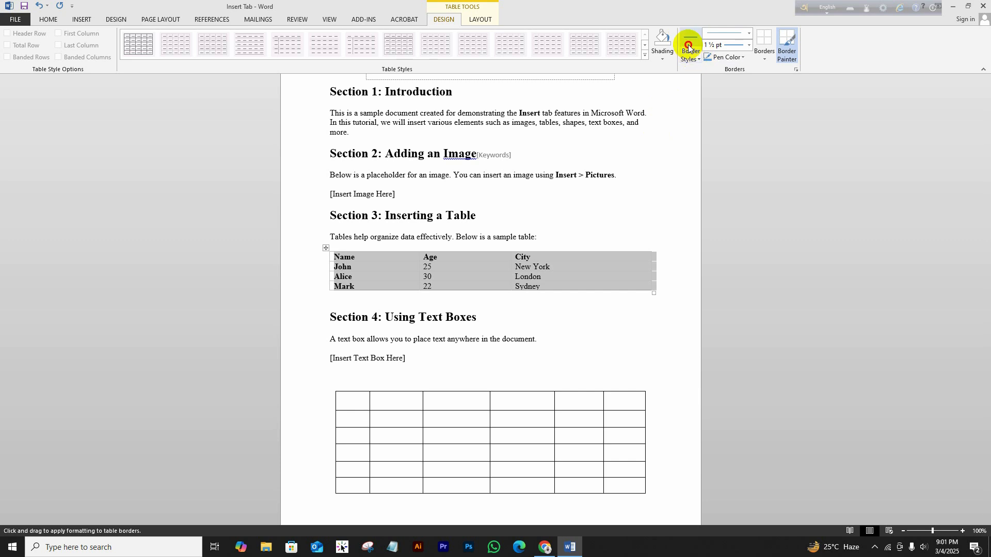
click(555, 261)
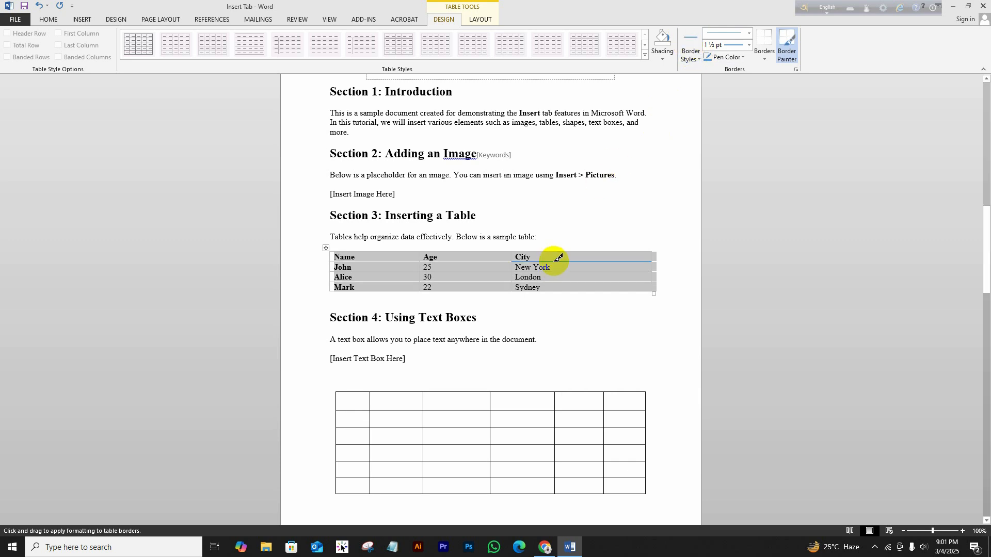
click(587, 282)
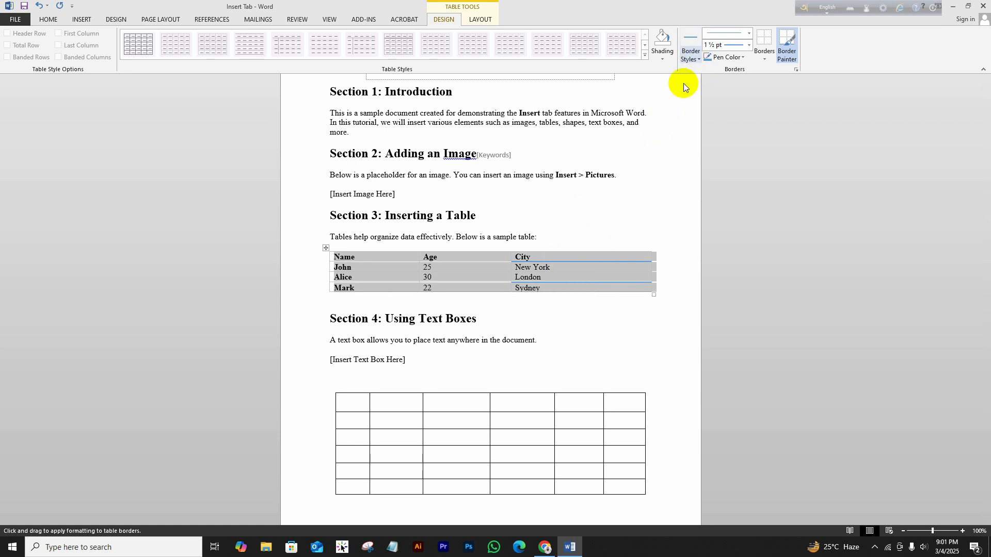
click(368, 251)
click(365, 262)
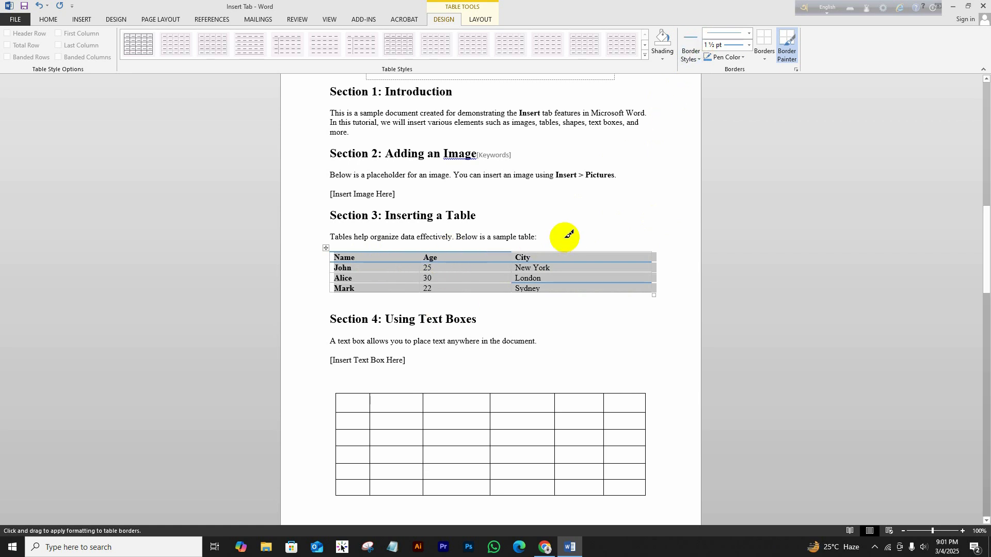
click(568, 252)
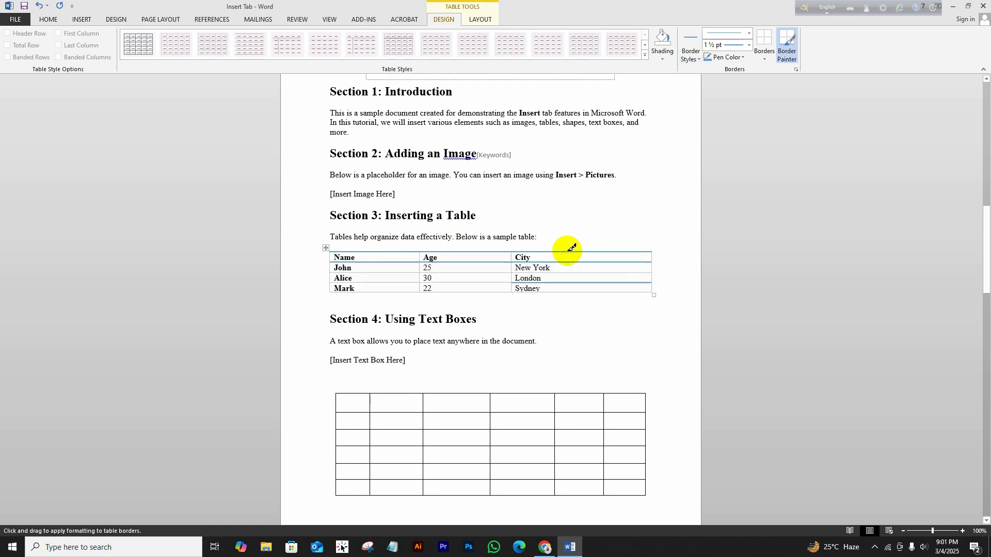
click(456, 282)
click(457, 272)
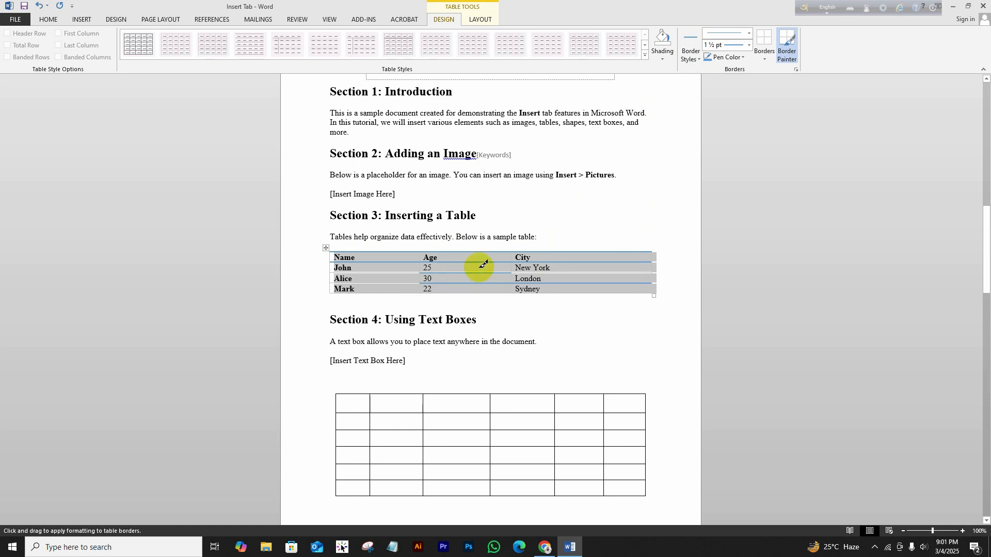
Paint a blue double ½ pt border under Mark's row.
click(699, 59)
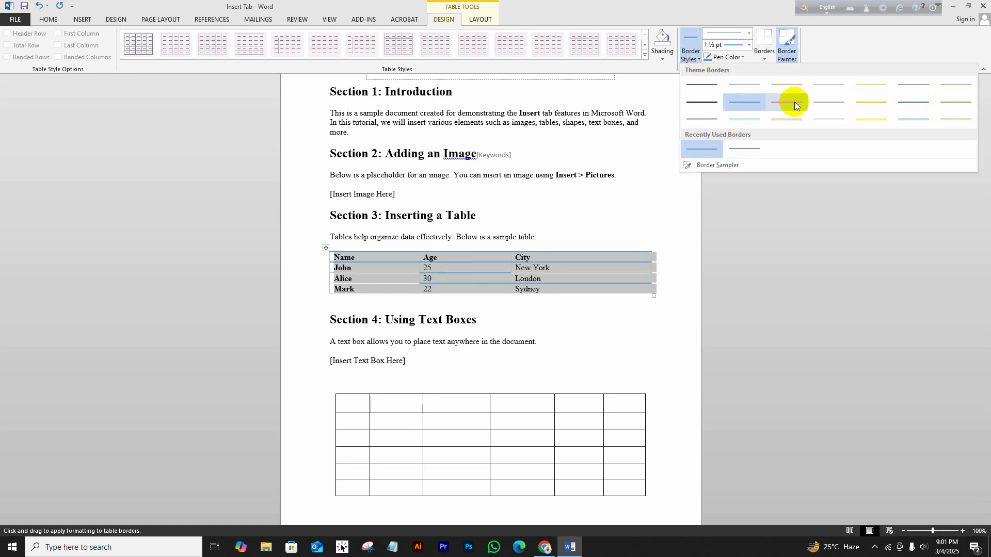
click(917, 121)
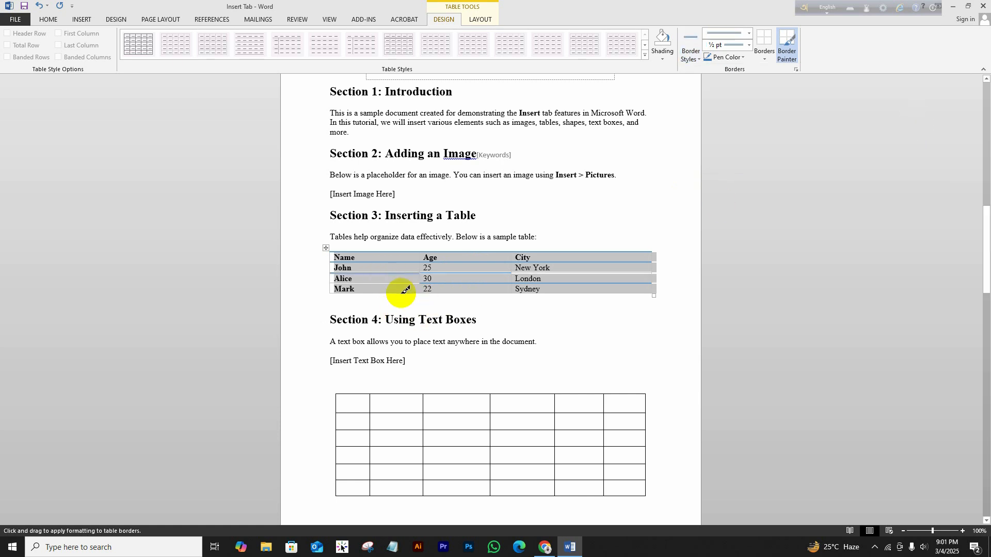
click(428, 295)
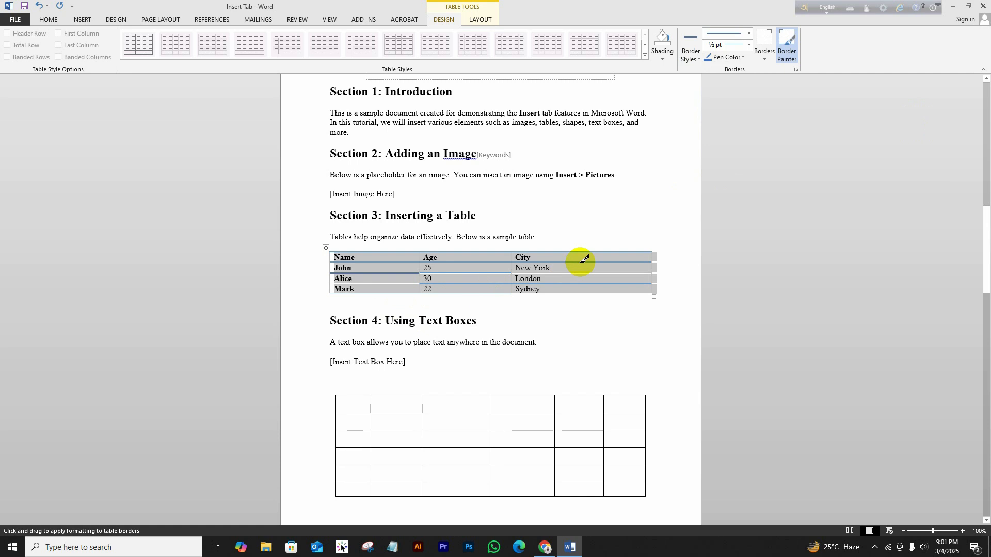
Paint 3 pt thick double borders on the John/Alice boundary and along Alice's left edge.
click(749, 34)
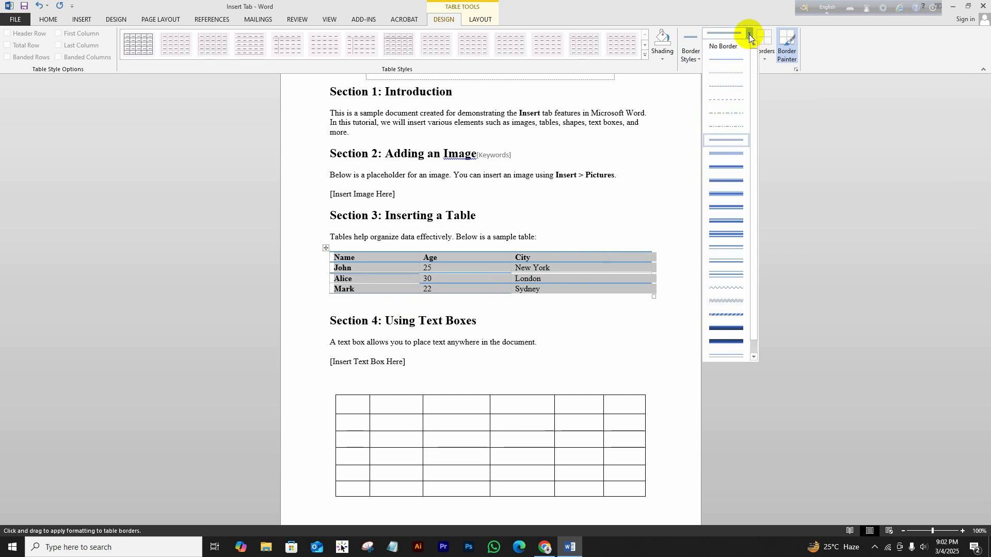
click(737, 181)
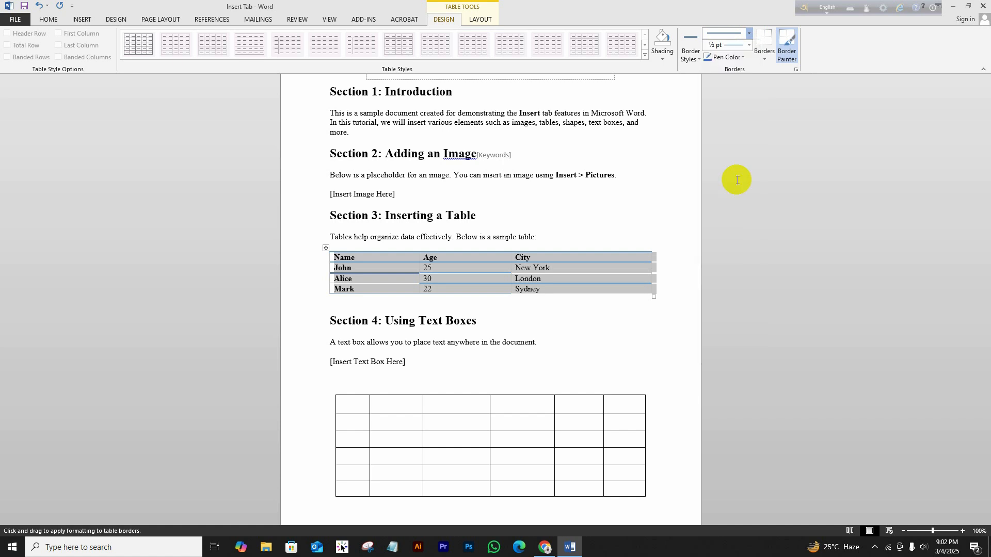
click(609, 272)
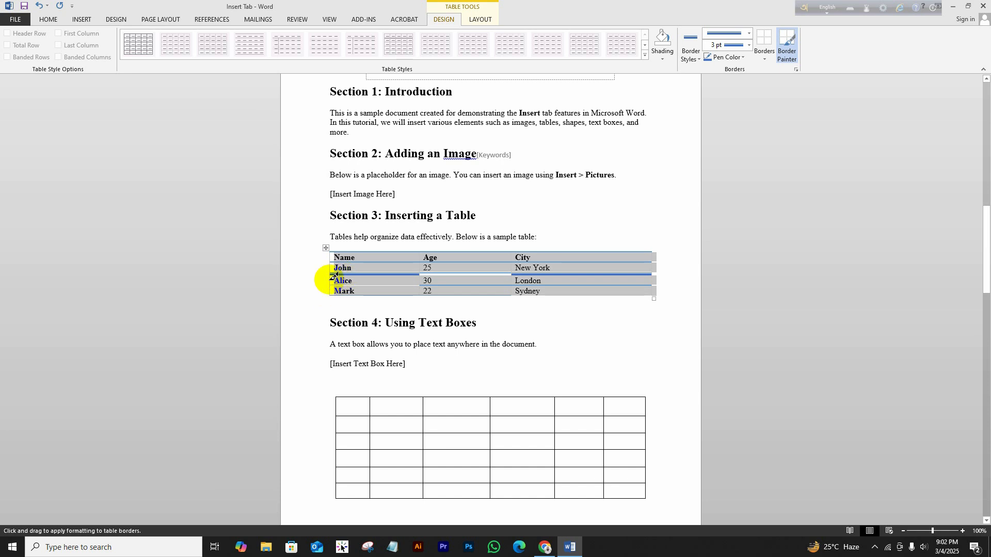
drag(333, 275, 356, 286)
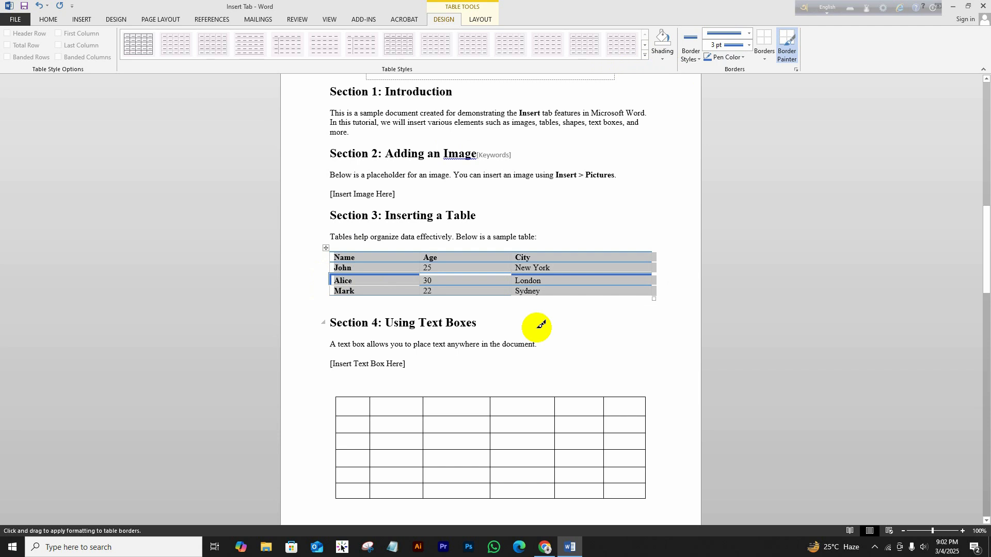
Switch the border pen to red and paint the John and Alice rows' right borders.
click(741, 58)
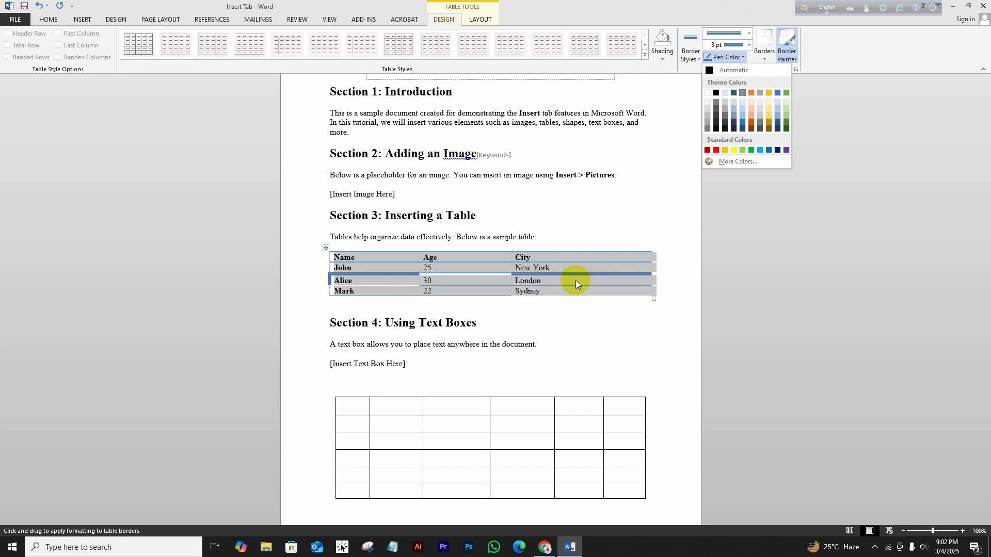
click(714, 151)
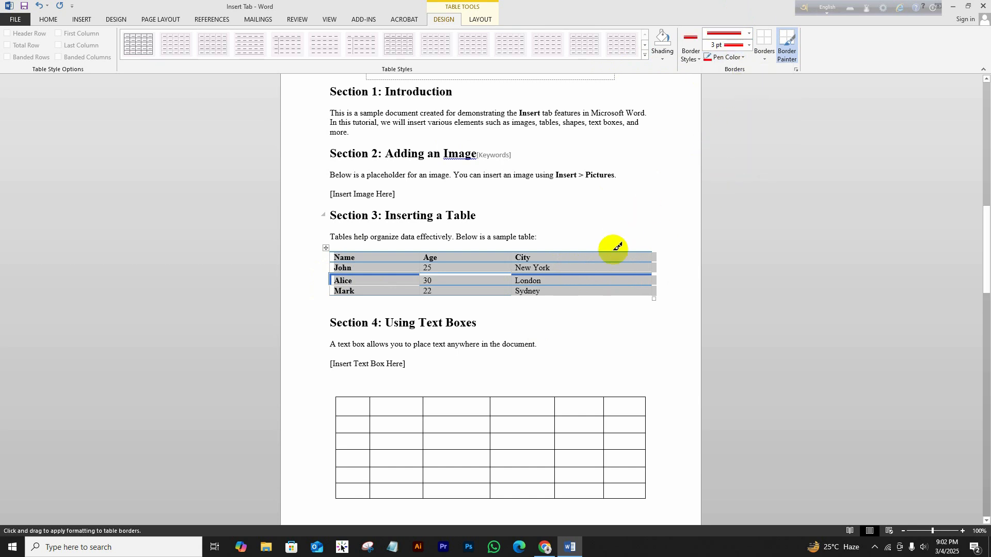
click(653, 268)
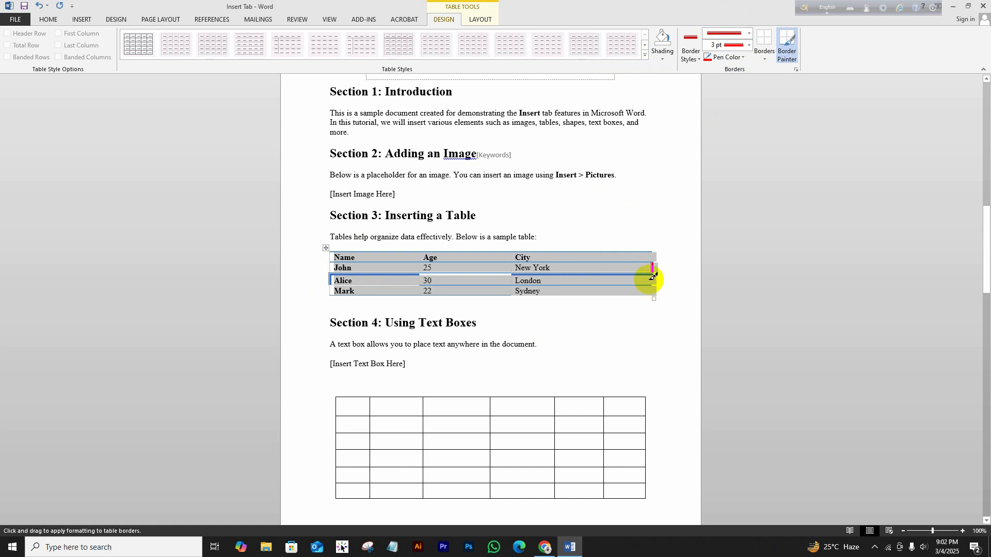
click(652, 279)
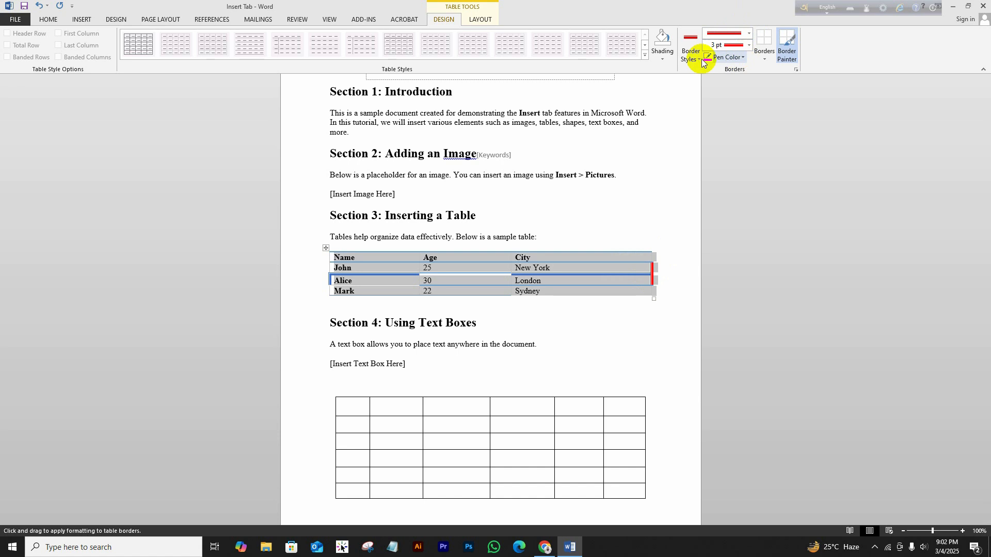
Apply No Border to strip every border from the Section 3 table.
click(665, 60)
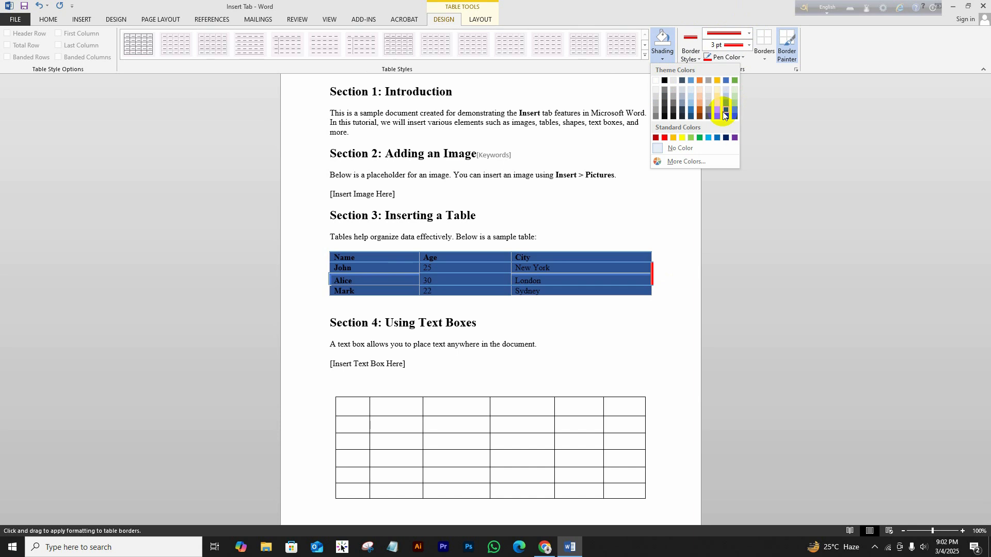
click(697, 59)
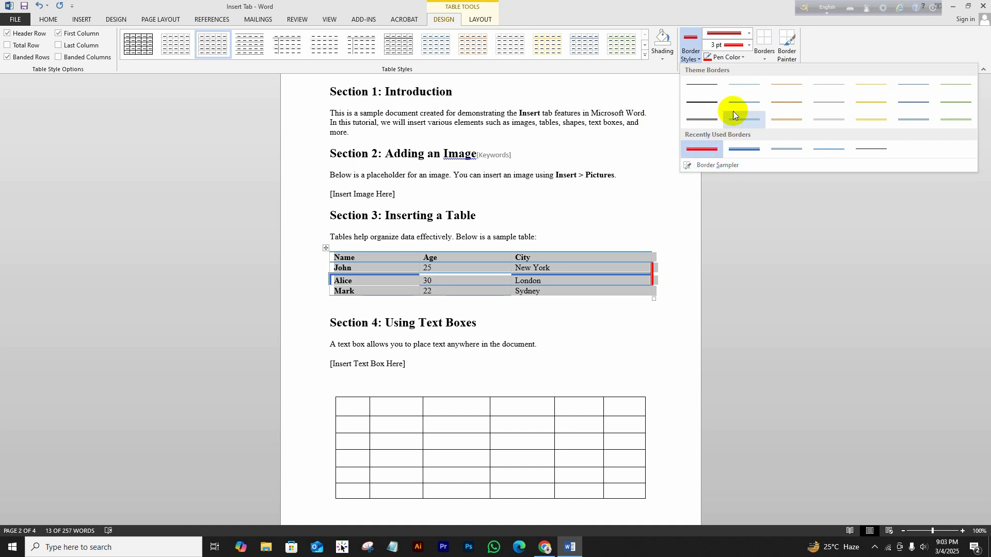
click(741, 56)
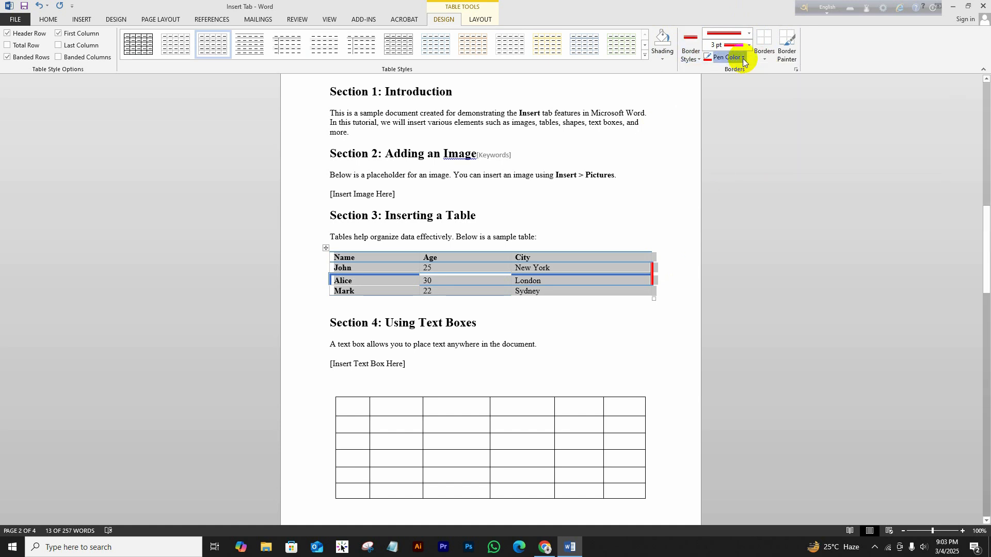
click(742, 58)
click(766, 59)
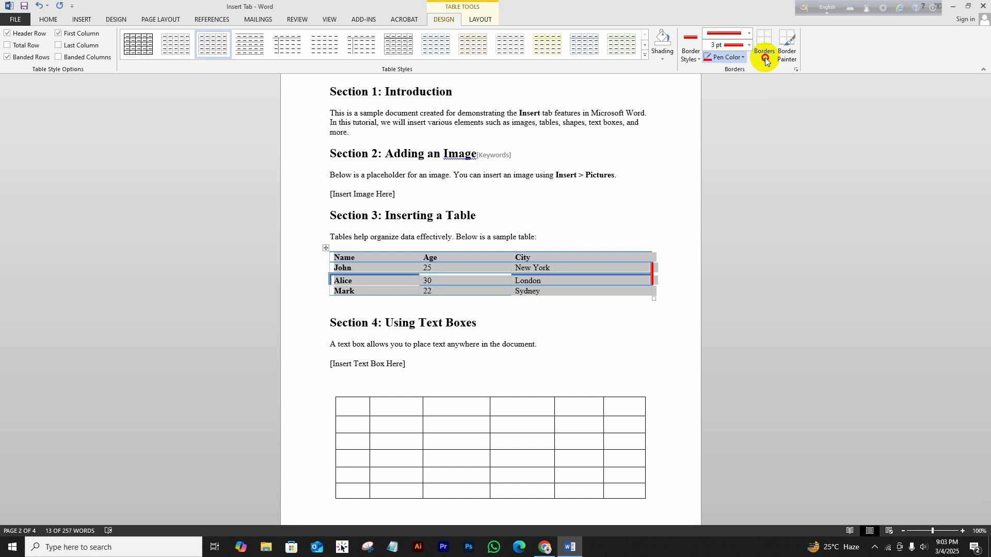
click(766, 59)
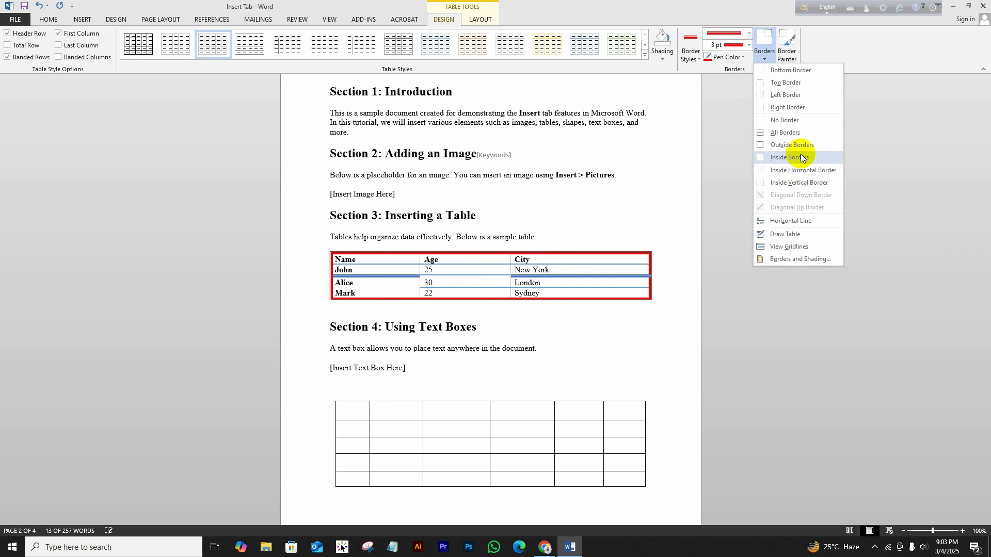
click(759, 120)
click(536, 323)
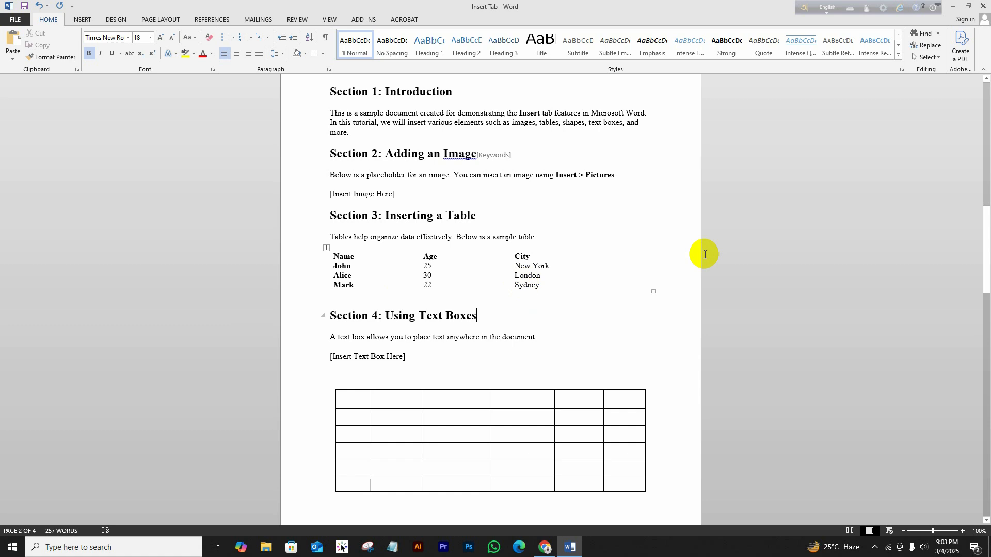
click(327, 243)
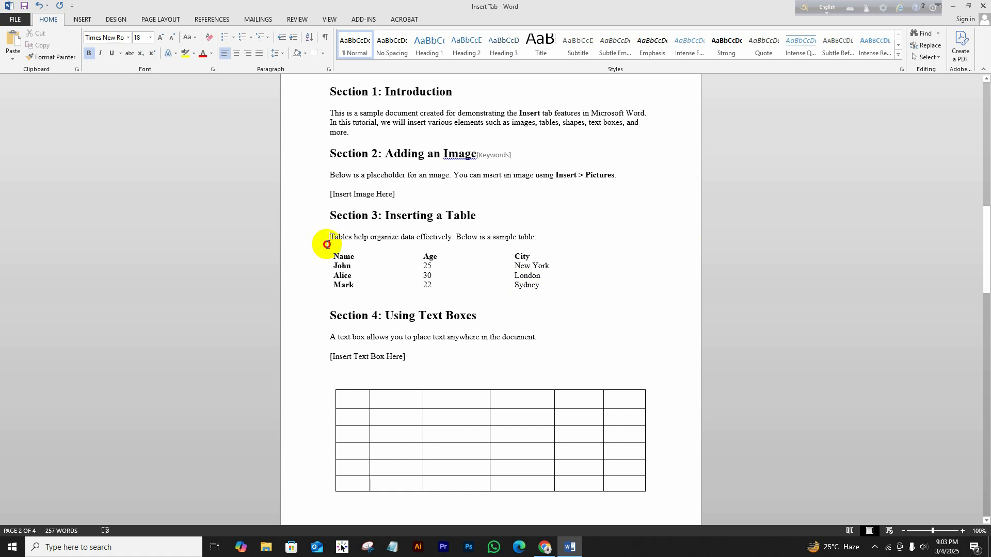
Select the whole Section 3 table and apply All Borders.
click(325, 257)
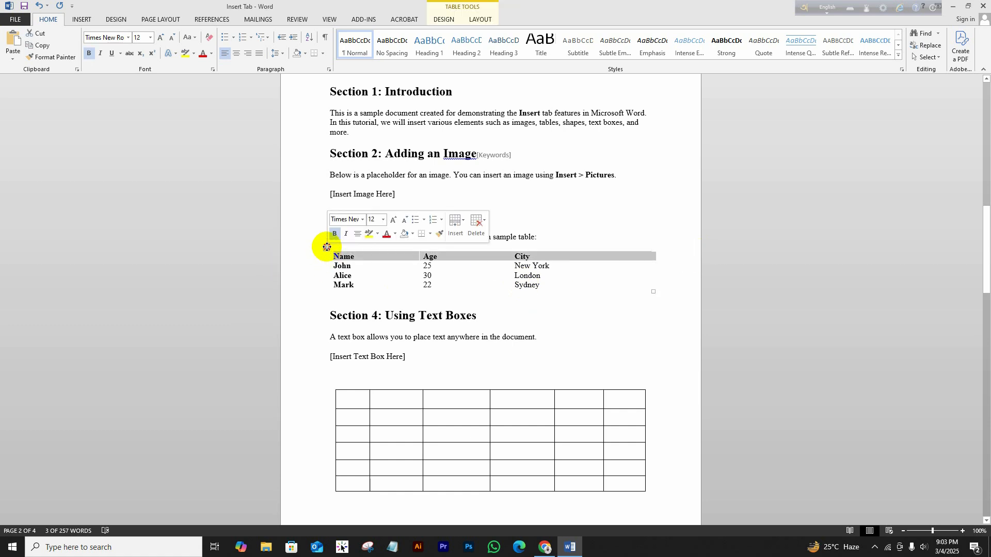
click(326, 248)
click(443, 19)
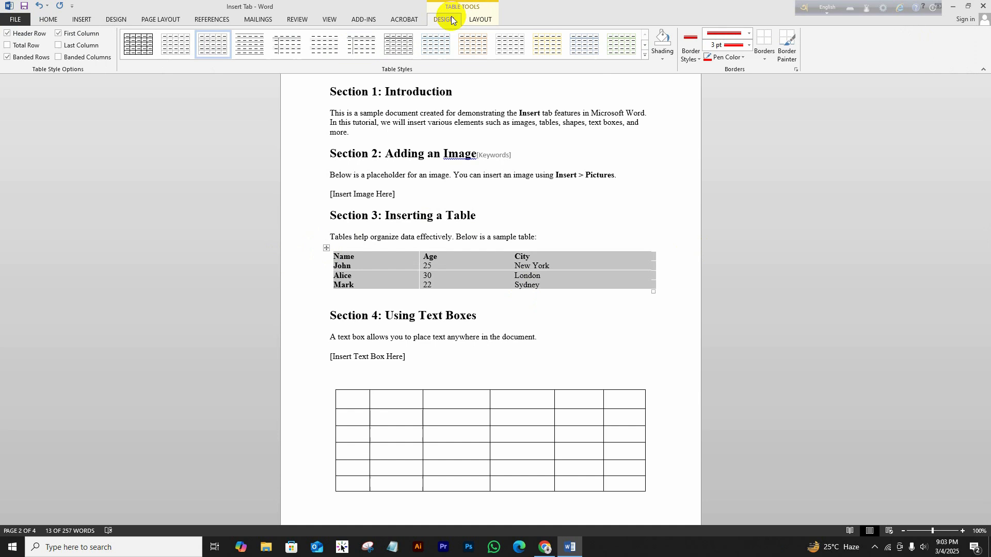
click(764, 58)
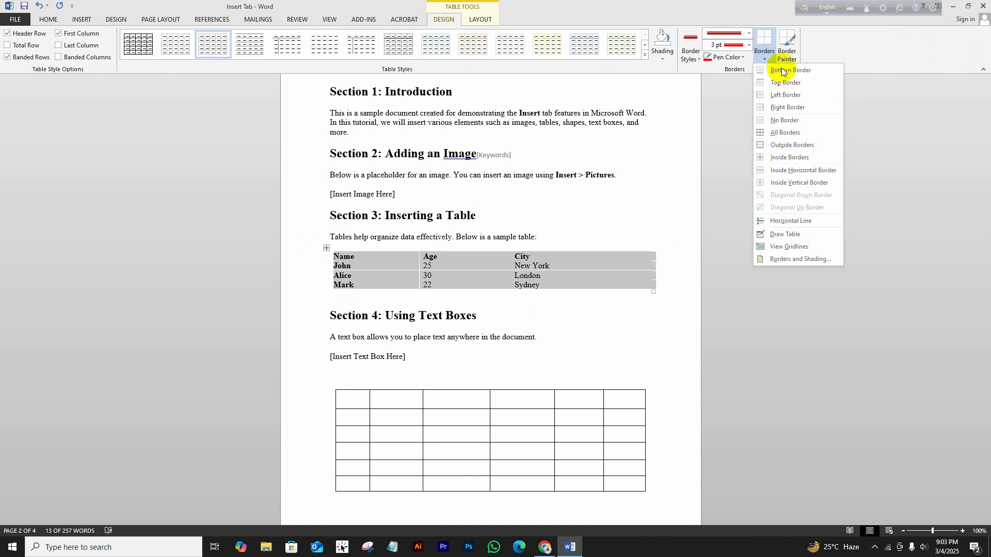
click(786, 133)
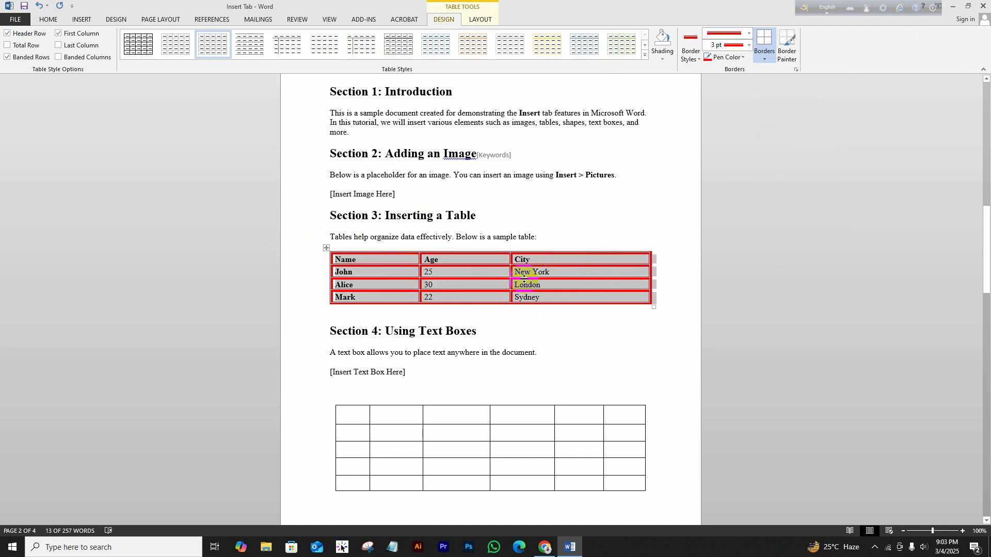
Turn off the table's inside borders and its bottom border, leaving a red frame.
click(764, 60)
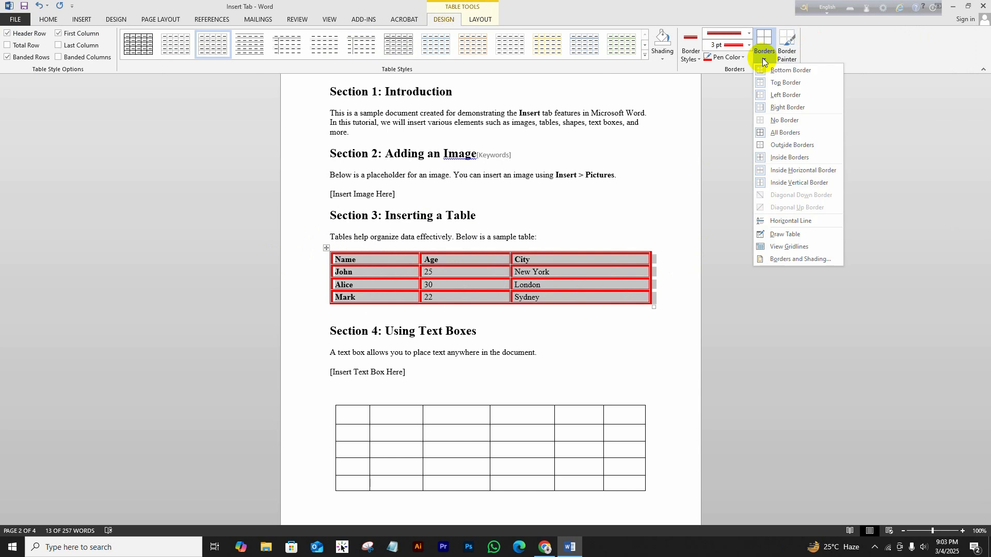
click(787, 157)
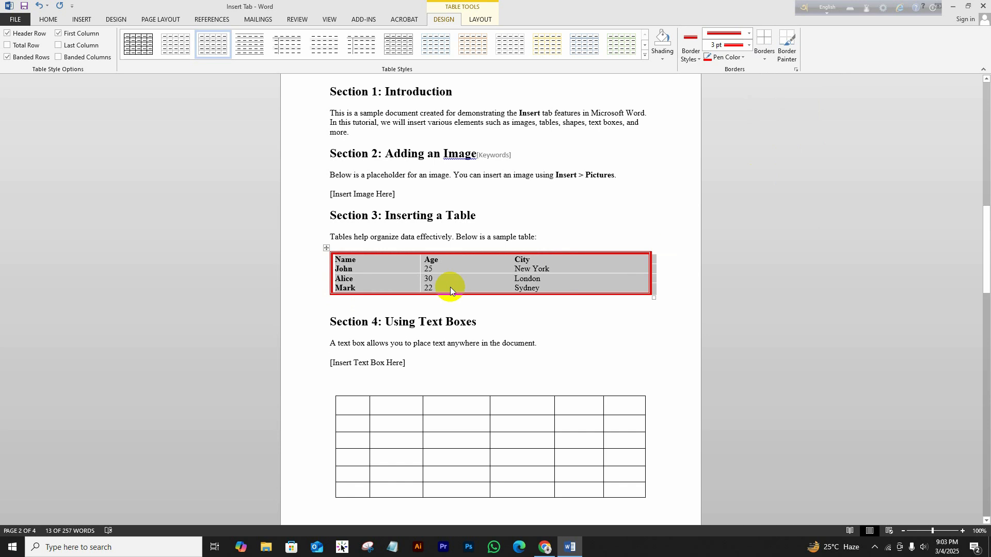
click(502, 315)
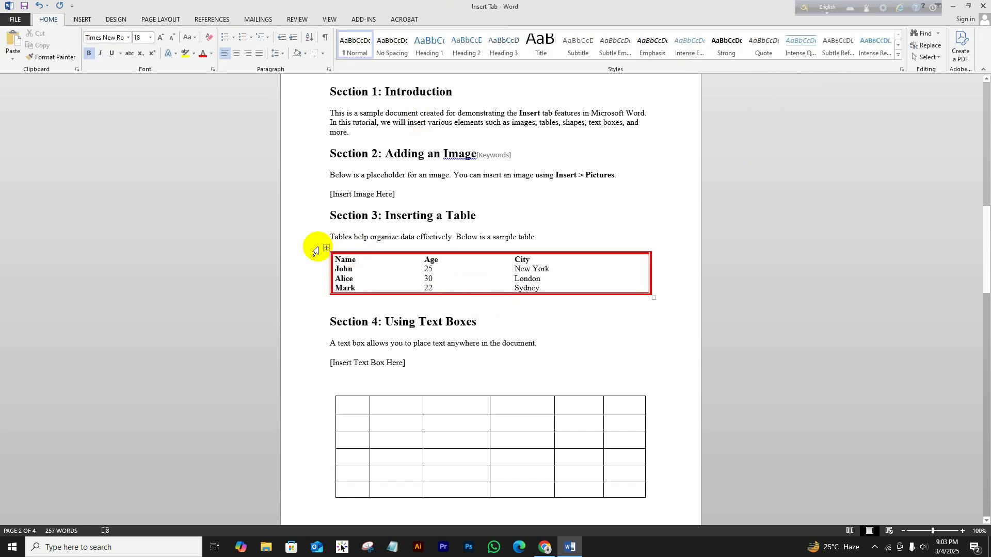
click(329, 248)
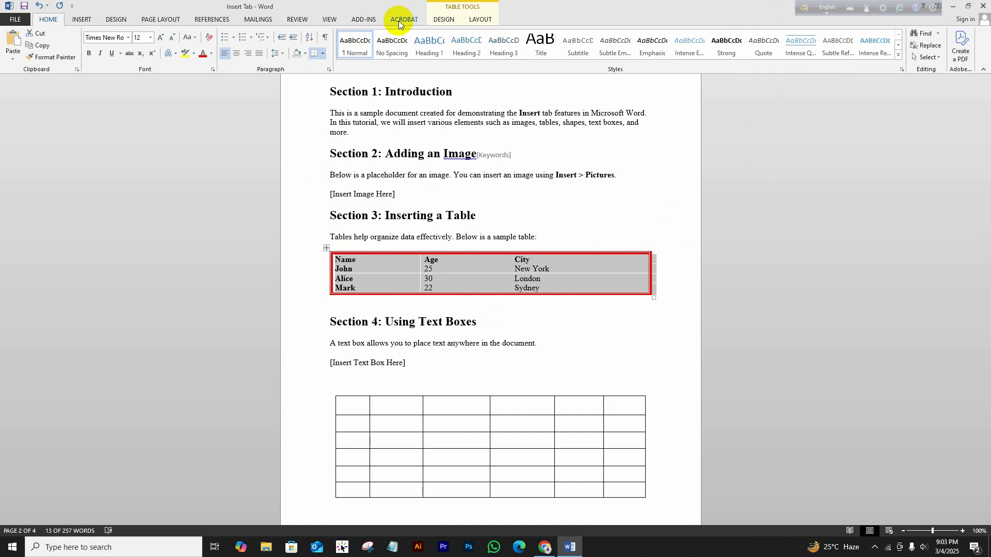
click(438, 21)
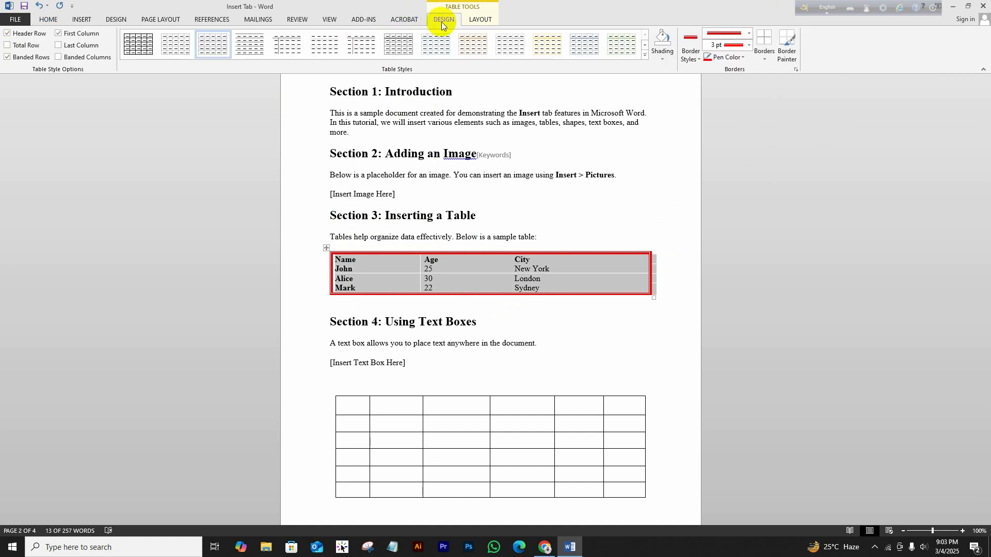
click(767, 58)
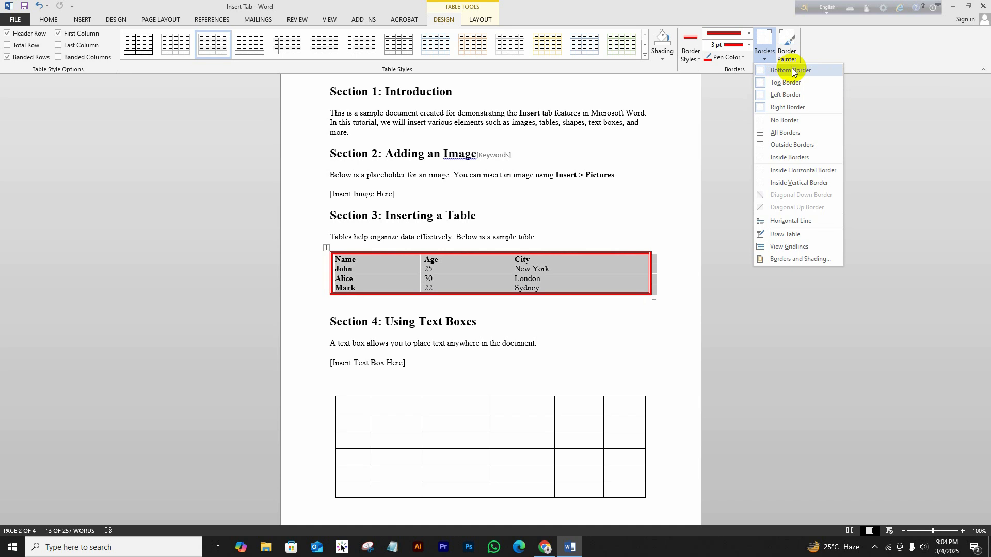
click(790, 70)
click(588, 308)
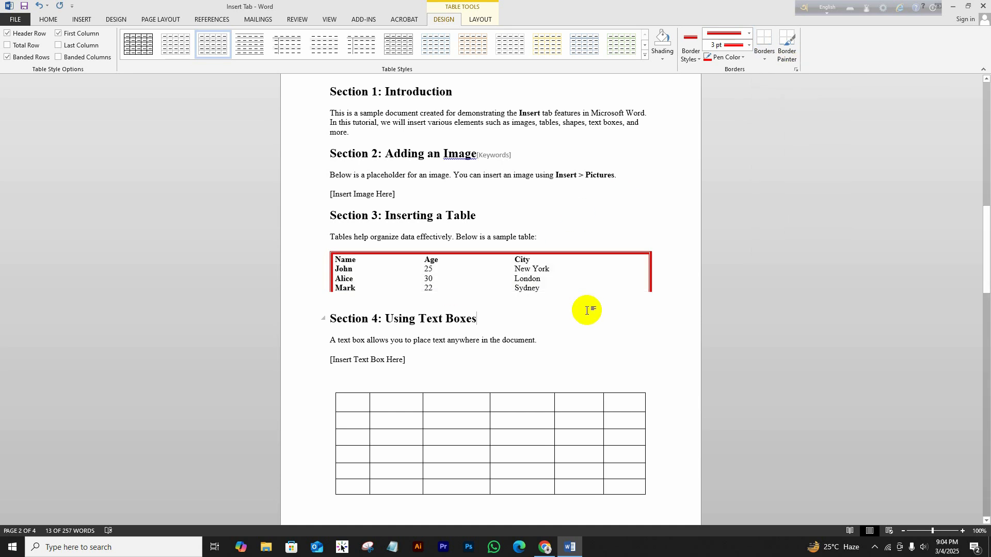
Reselect the table and review the Borders list without changing anything.
click(326, 248)
click(442, 21)
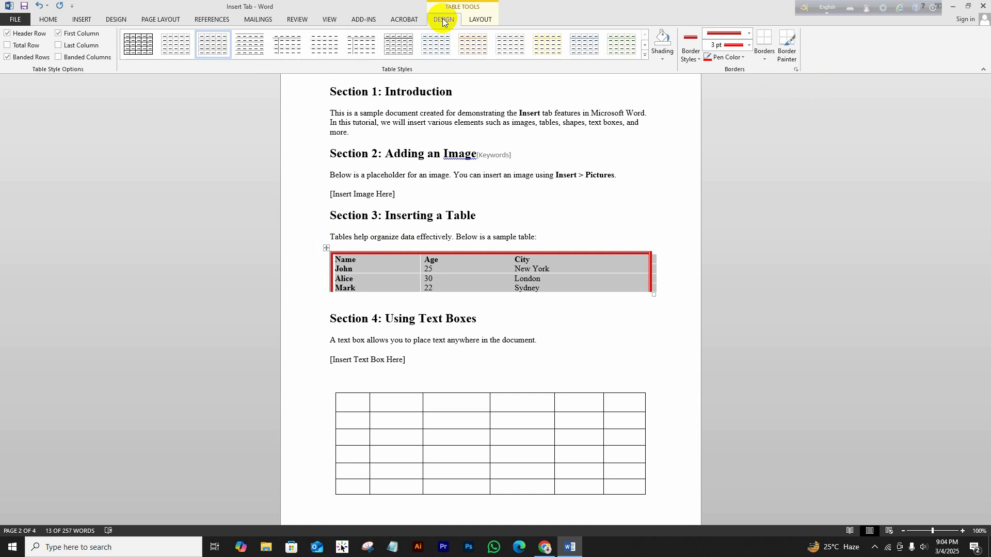
click(765, 61)
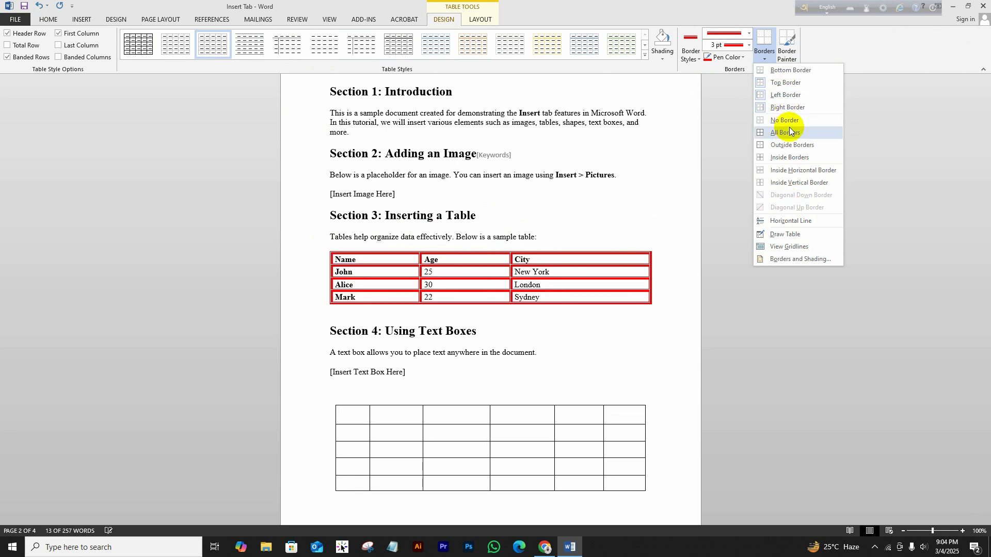
click(765, 61)
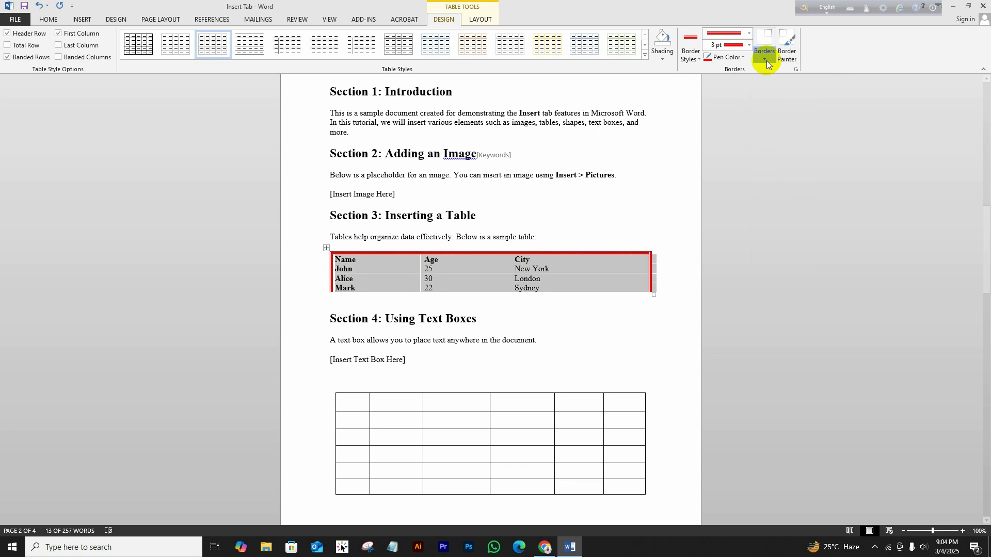
Use Border Painter to add thick red lines under New York, John's Age, Mark's Age and Mark.
click(792, 52)
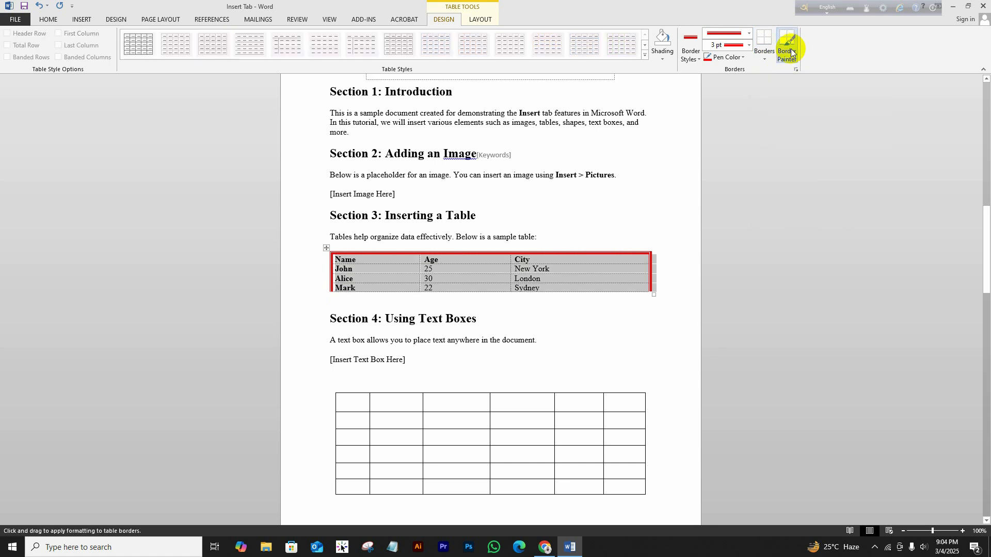
click(614, 274)
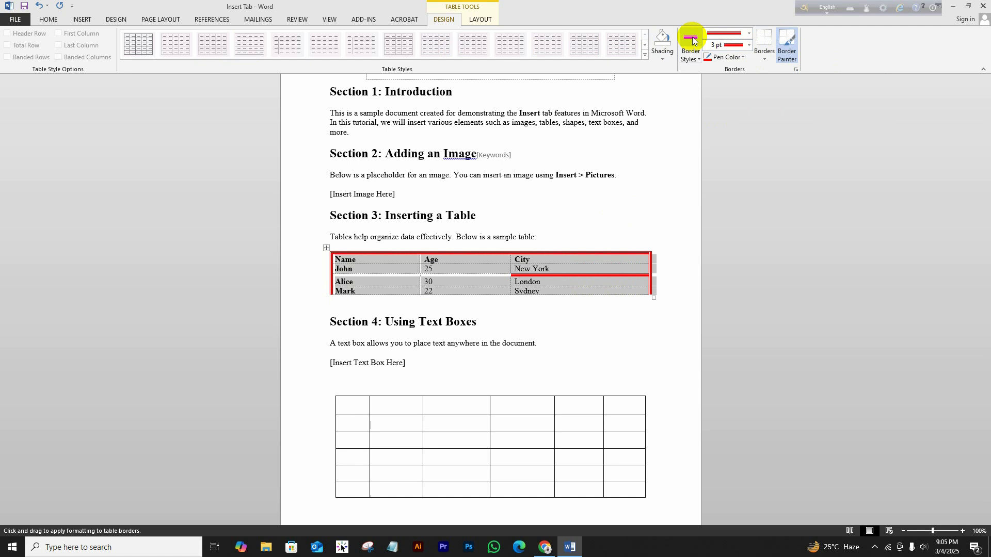
click(464, 274)
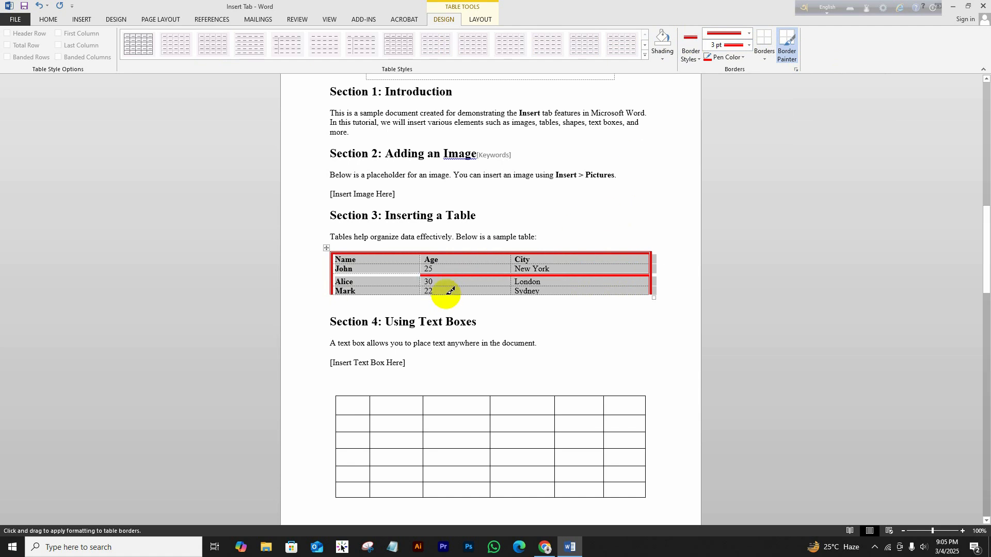
click(446, 294)
click(393, 297)
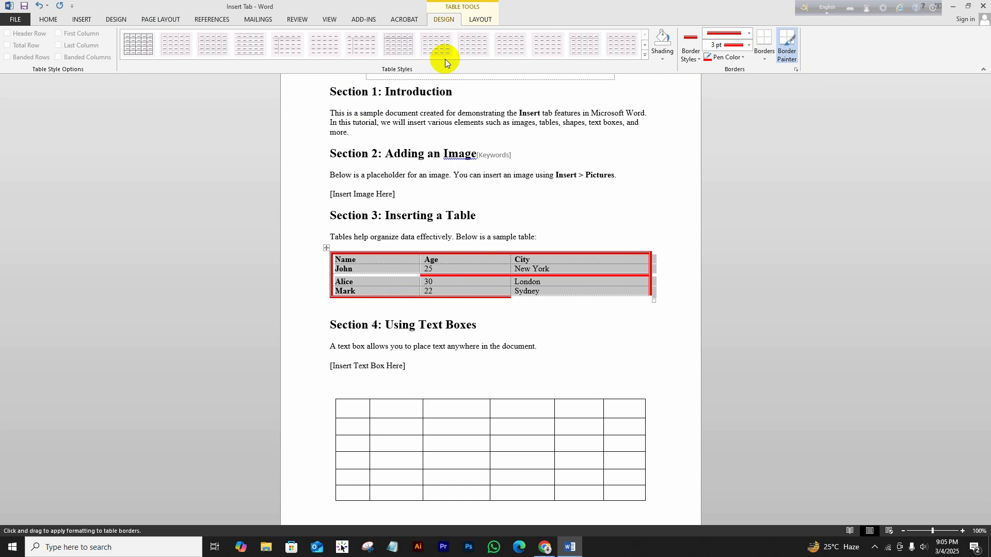
click(479, 21)
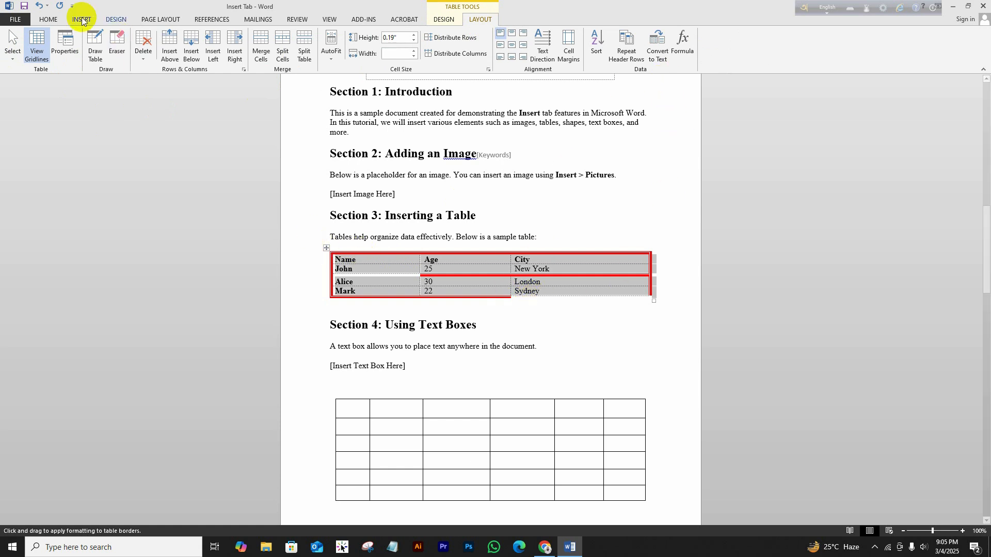
Clear all formatting from the table text so it shows in plain Calibri 11.
click(48, 20)
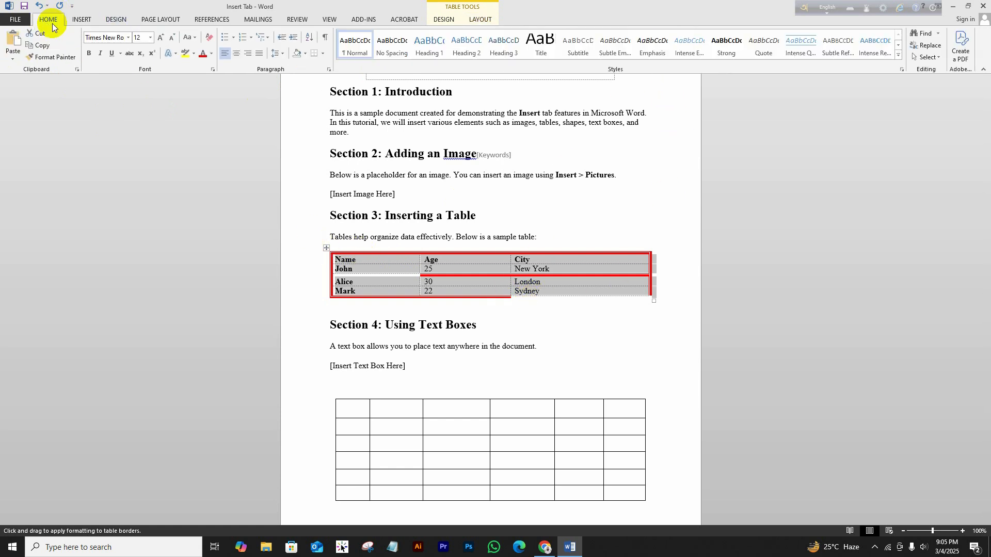
click(210, 38)
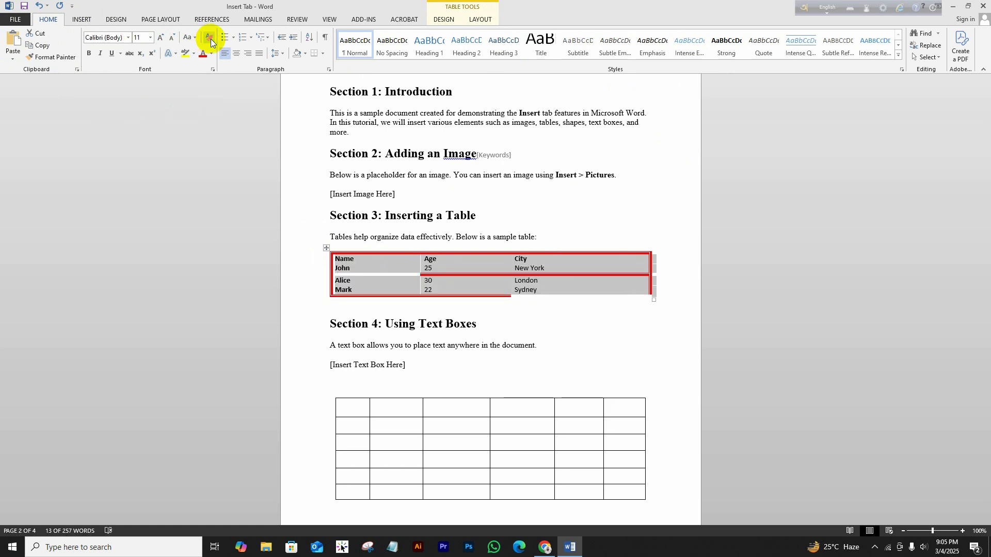
click(537, 325)
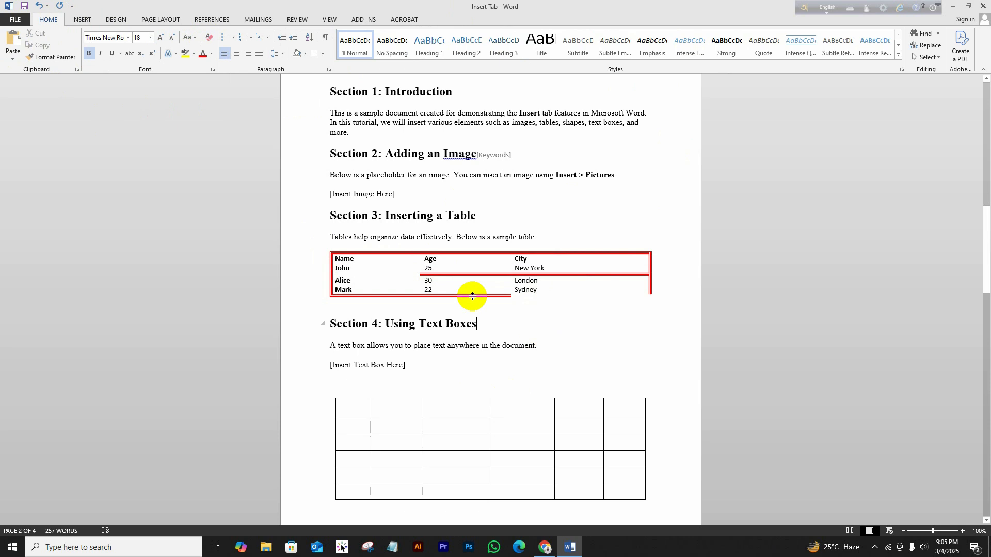
click(326, 249)
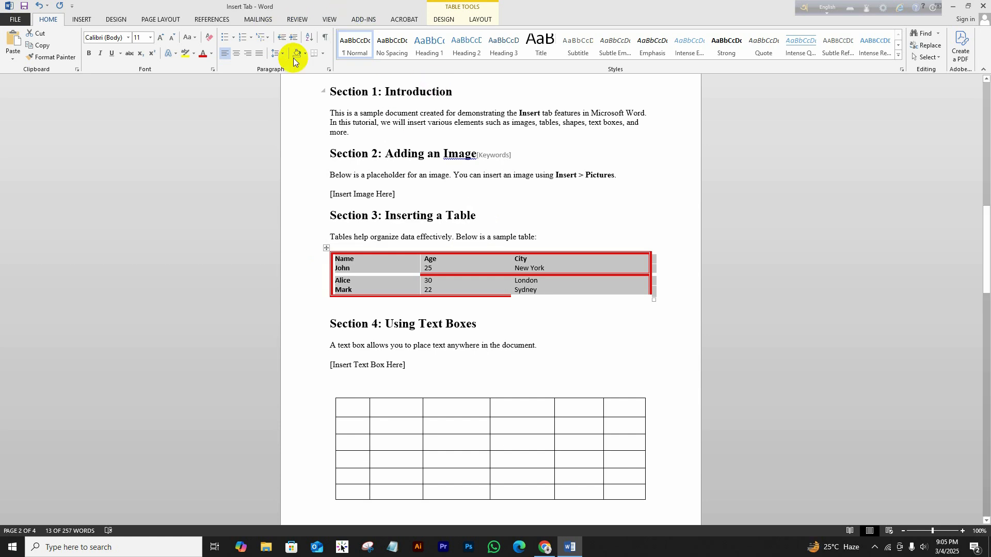
click(447, 24)
Convert the table to tab-separated text and select the four resulting lines.
click(479, 19)
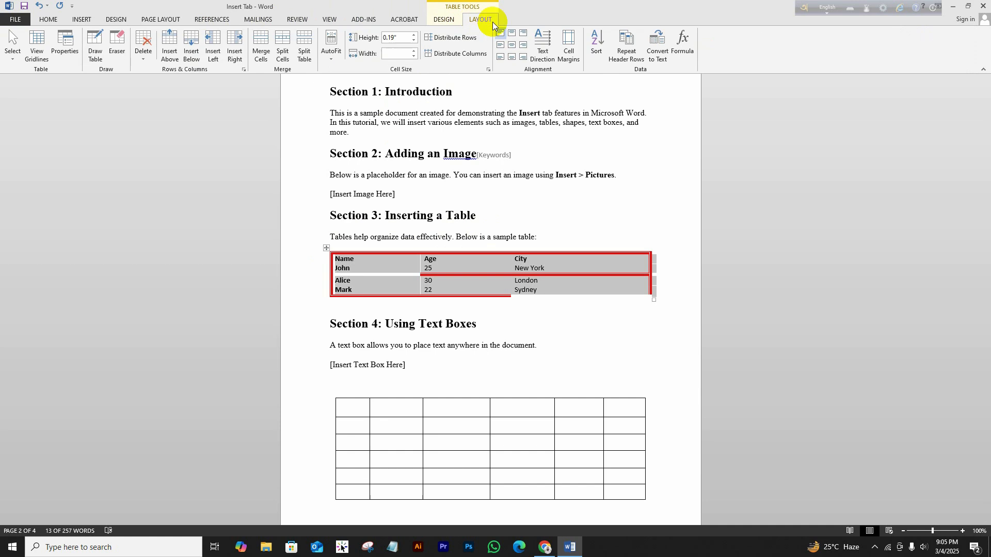
click(665, 58)
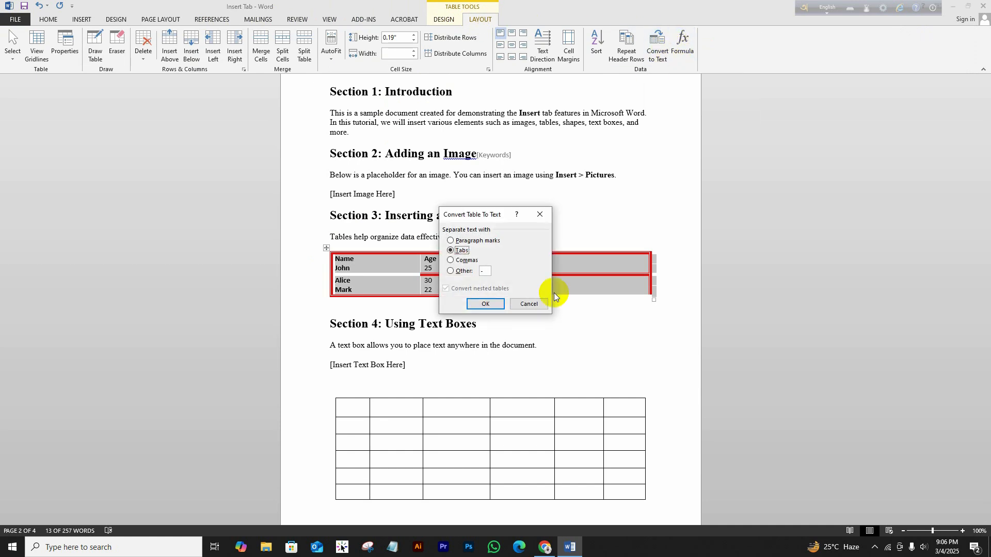
click(486, 305)
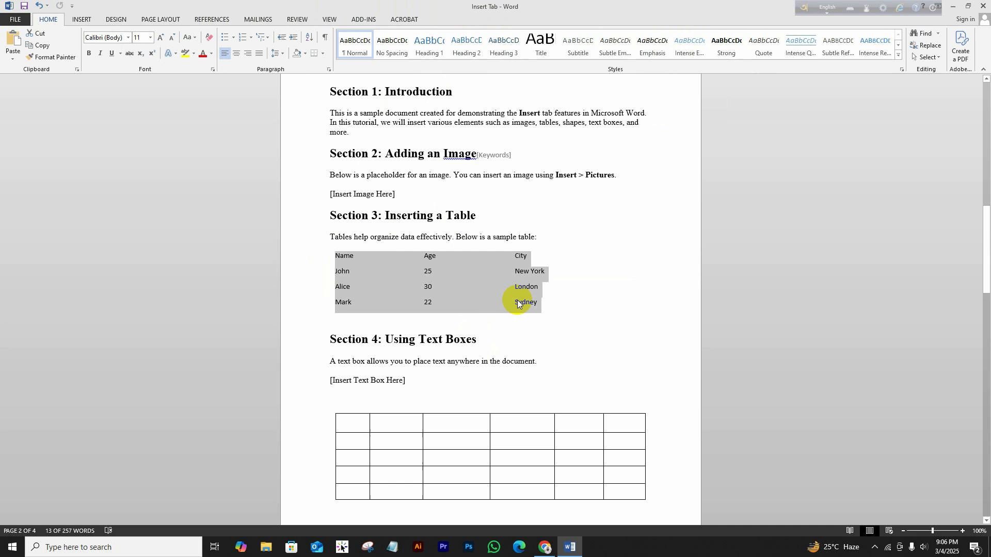
click(561, 328)
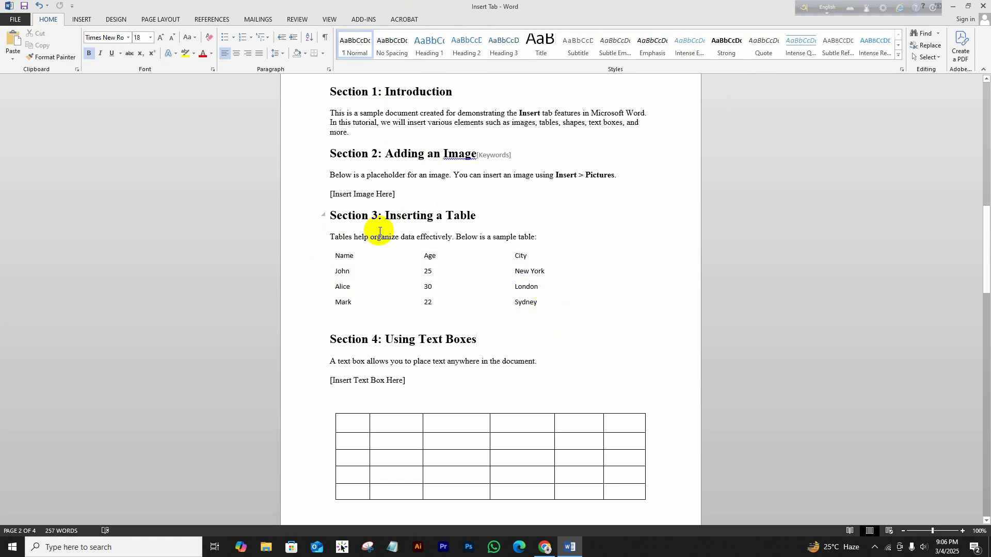
drag(332, 255, 550, 309)
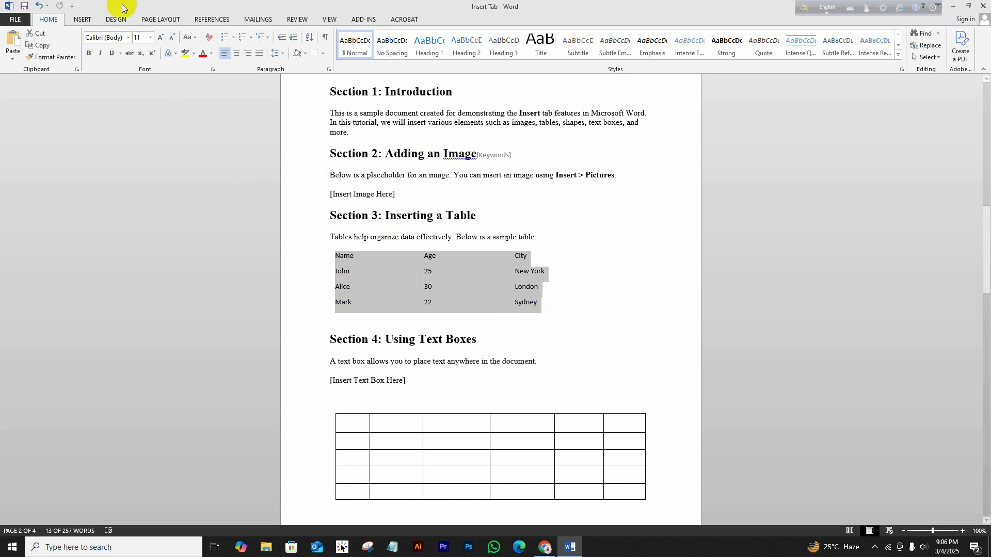
Convert the selected lines into a 3-column table split at tabs via Insert > Table.
click(89, 19)
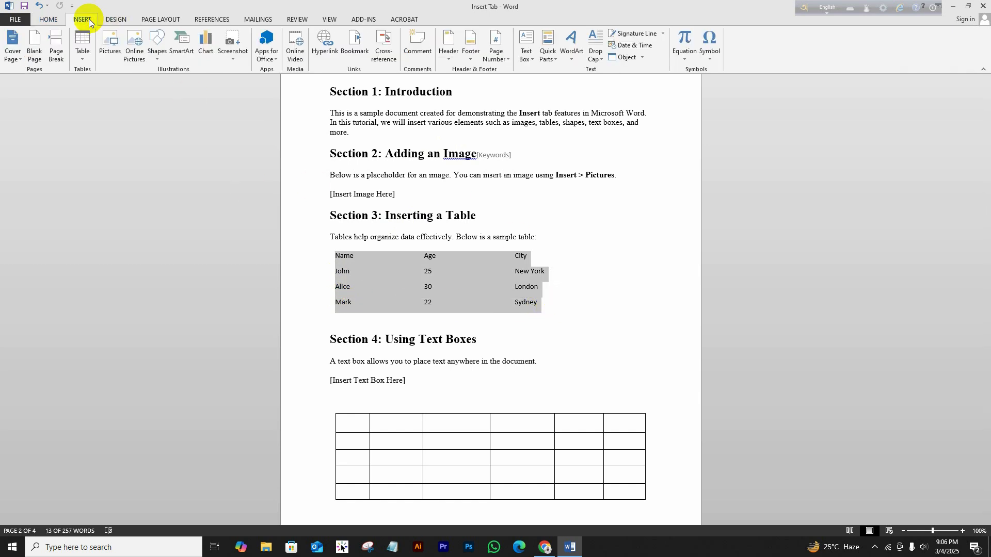
click(82, 58)
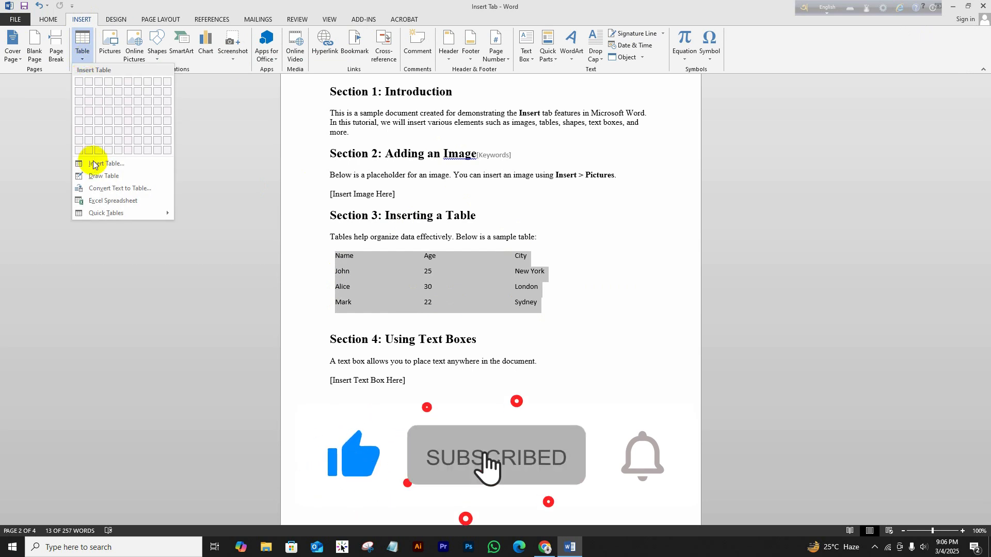
click(111, 192)
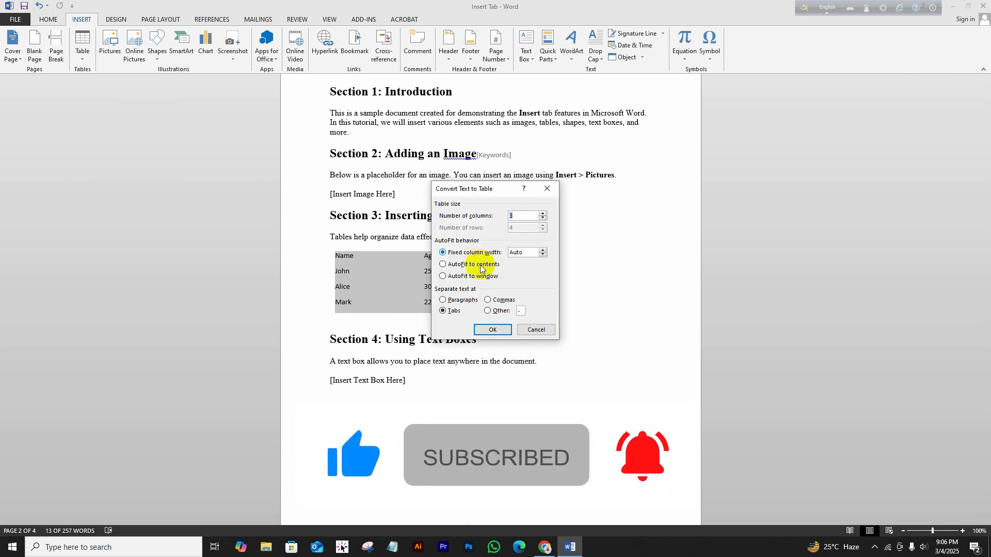
click(493, 330)
click(577, 326)
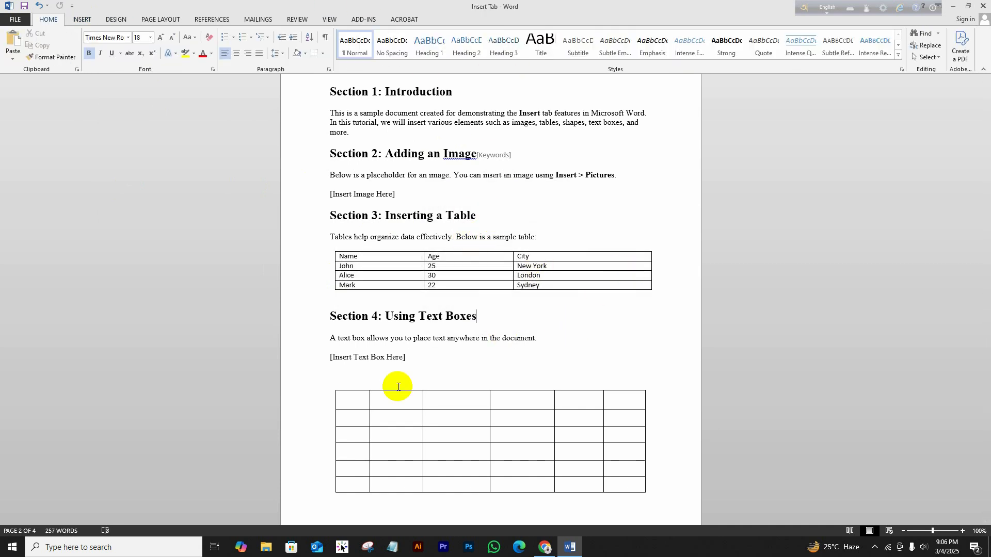
Select the entire table with Layout > Select, trying column and row selection along the way.
click(331, 248)
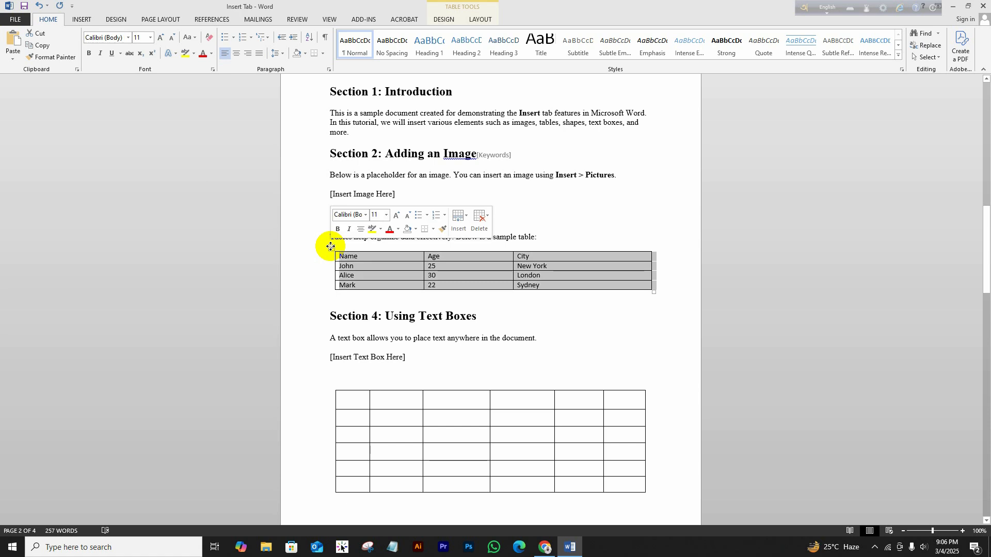
click(478, 20)
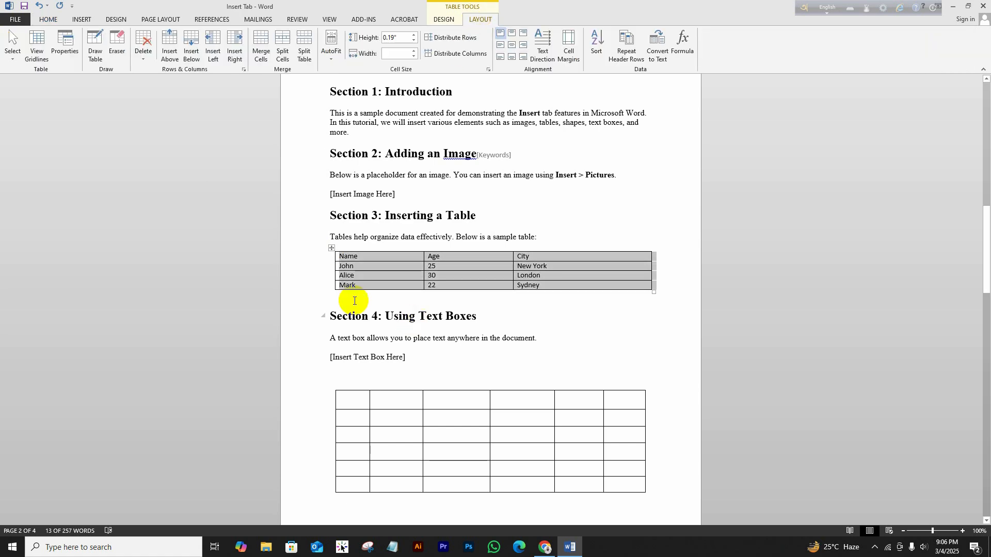
click(13, 61)
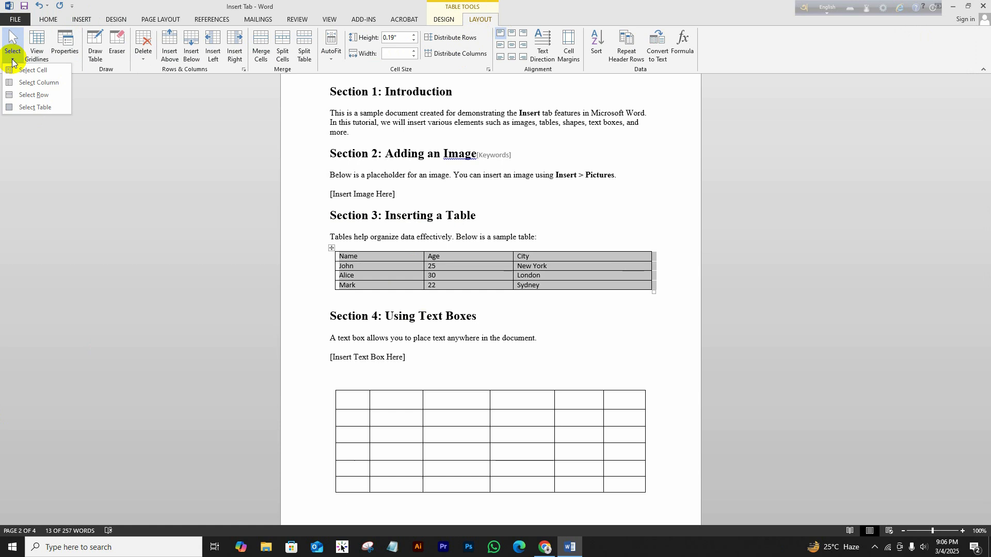
click(45, 107)
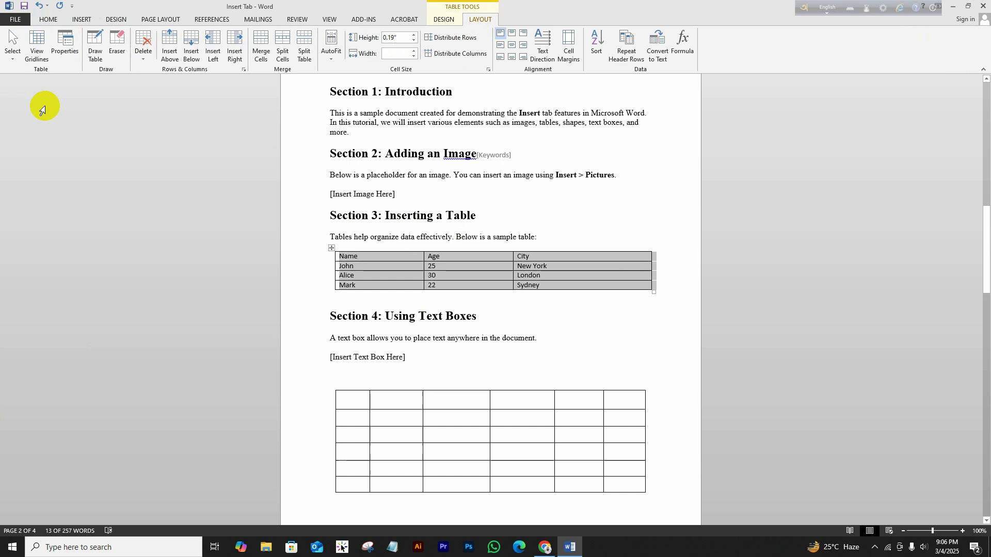
click(14, 62)
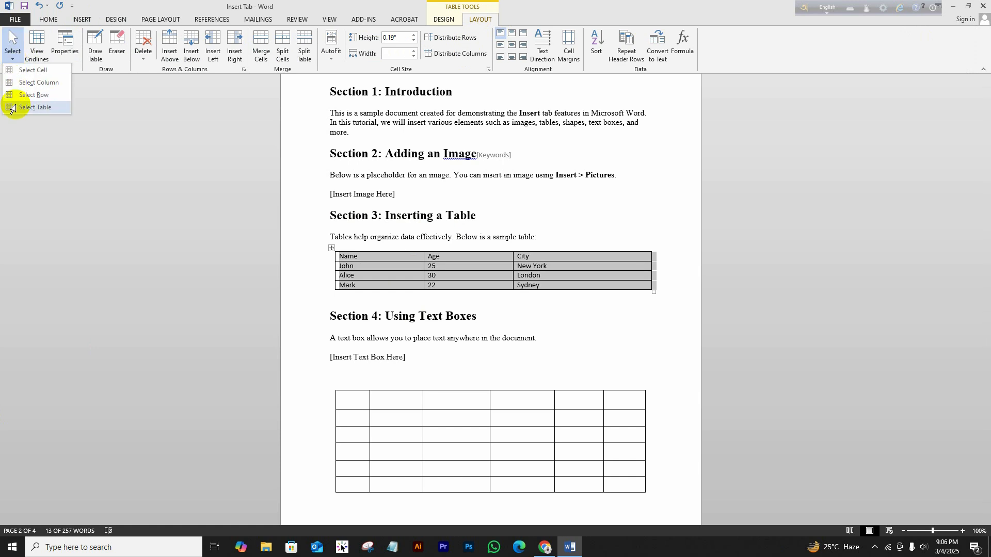
click(14, 108)
click(14, 61)
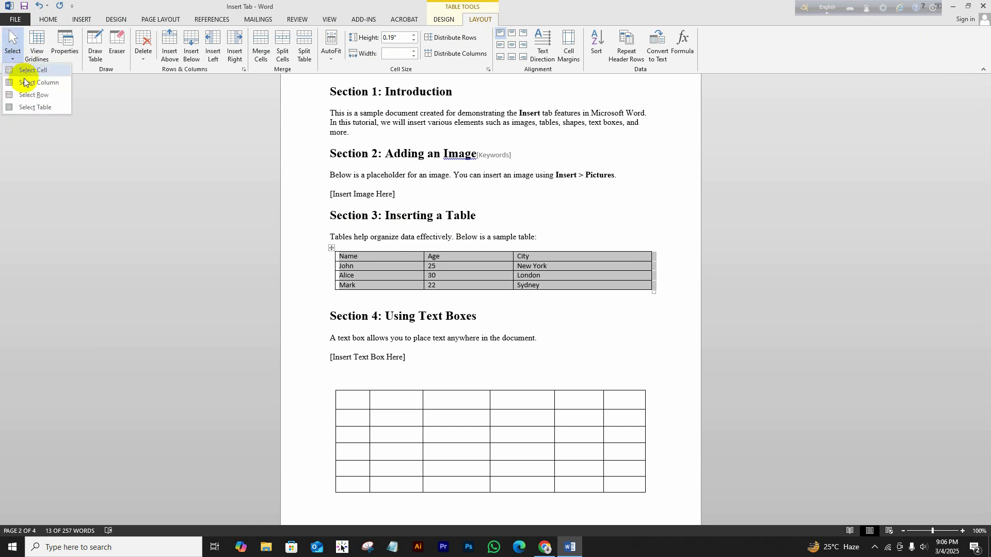
click(24, 83)
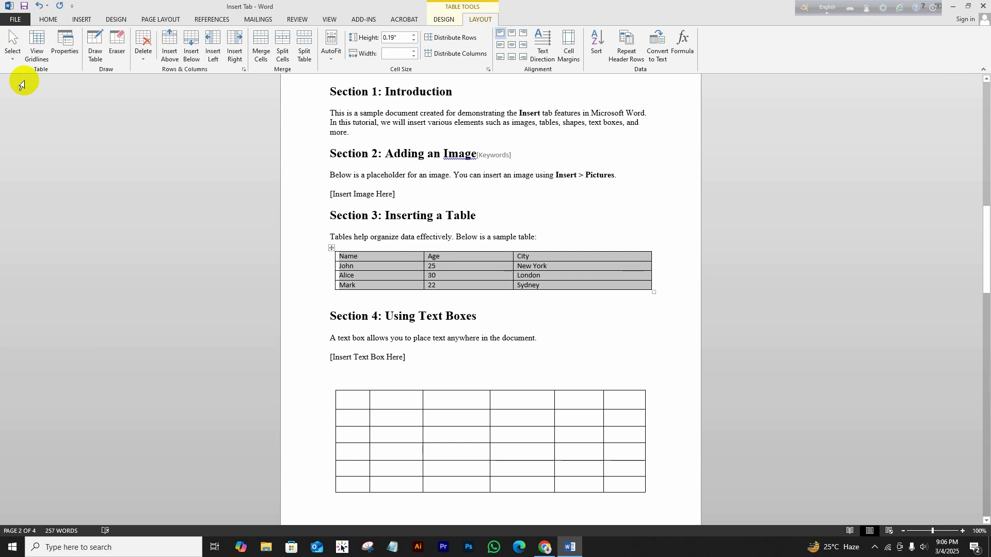
click(12, 53)
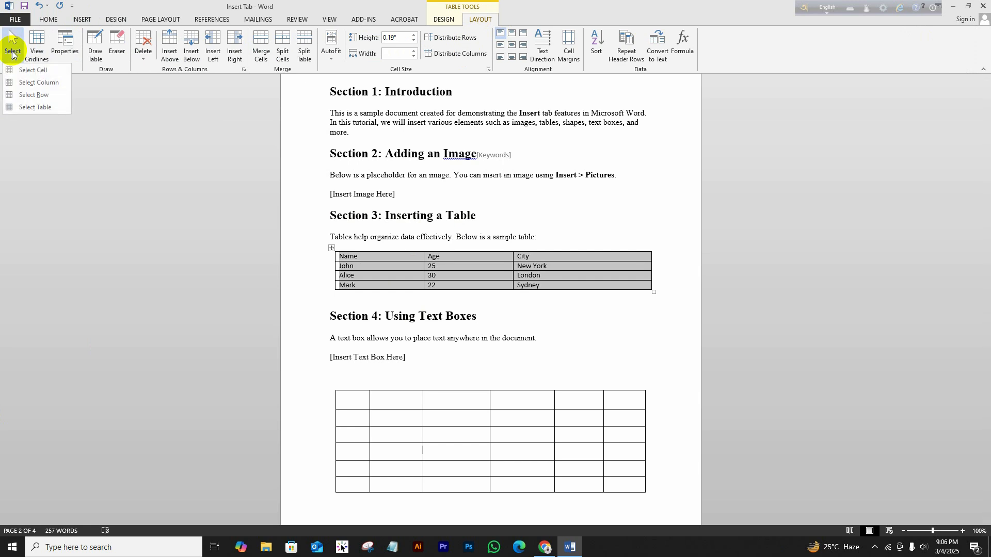
click(18, 95)
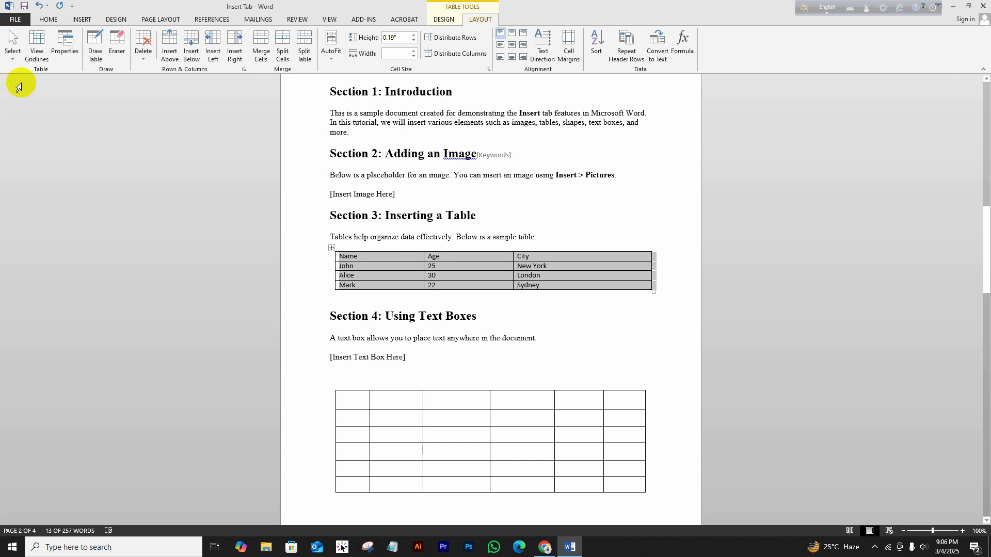
click(11, 51)
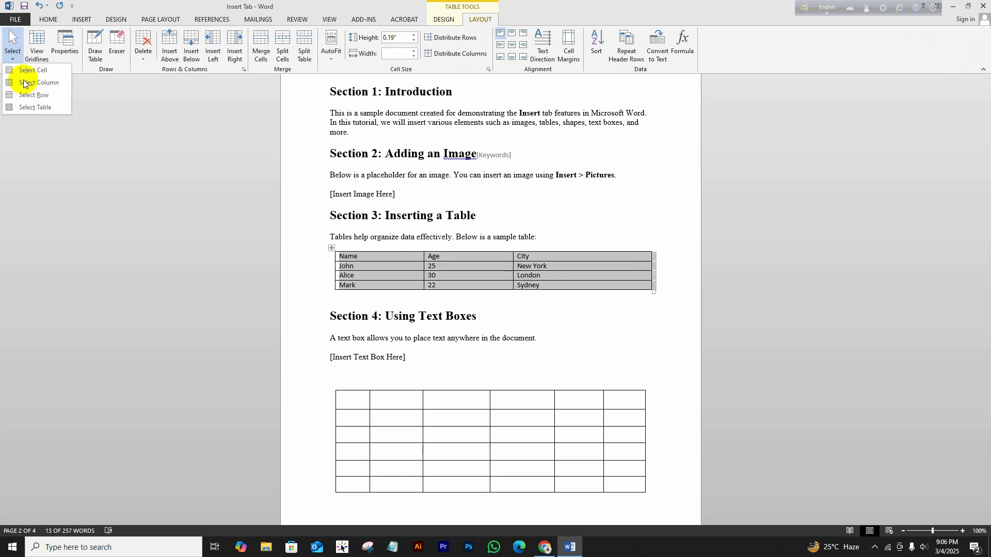
click(29, 107)
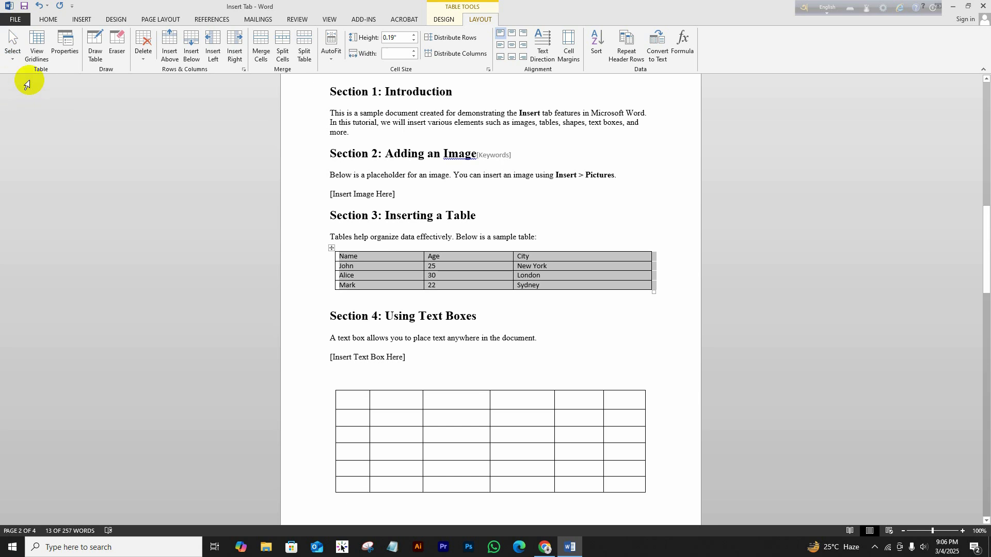
In Table Properties, try Bottom and Center cell alignment, keep Top, and open cell Options.
click(68, 49)
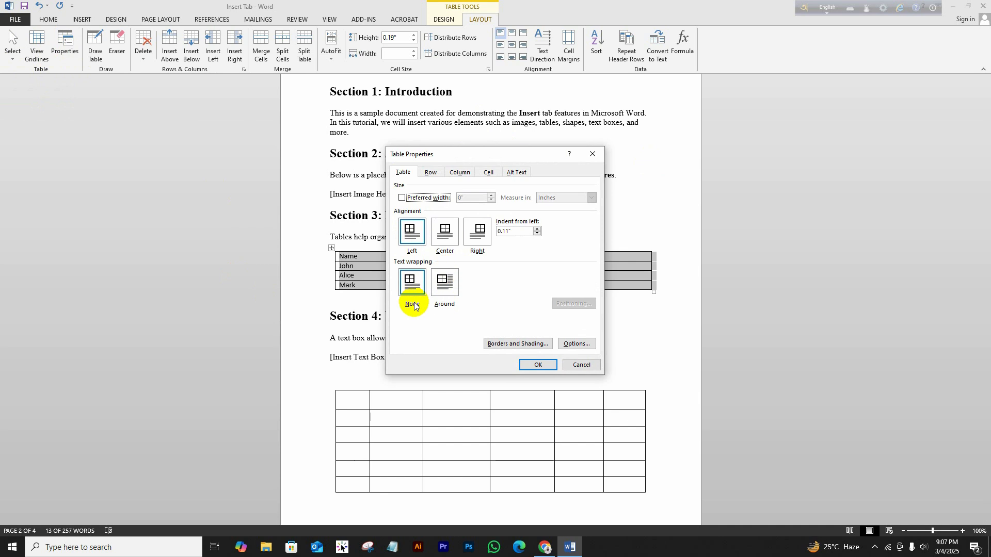
click(432, 172)
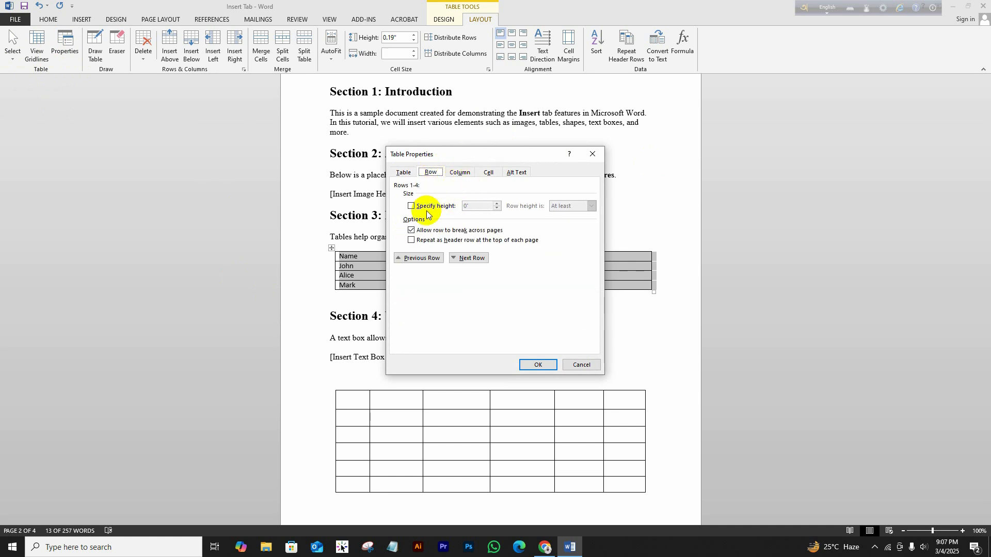
click(464, 173)
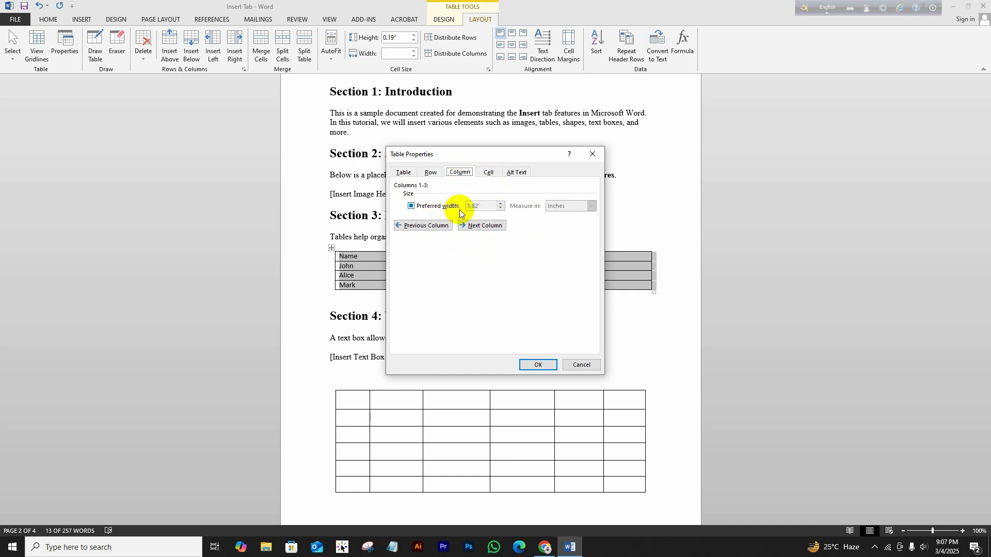
click(497, 176)
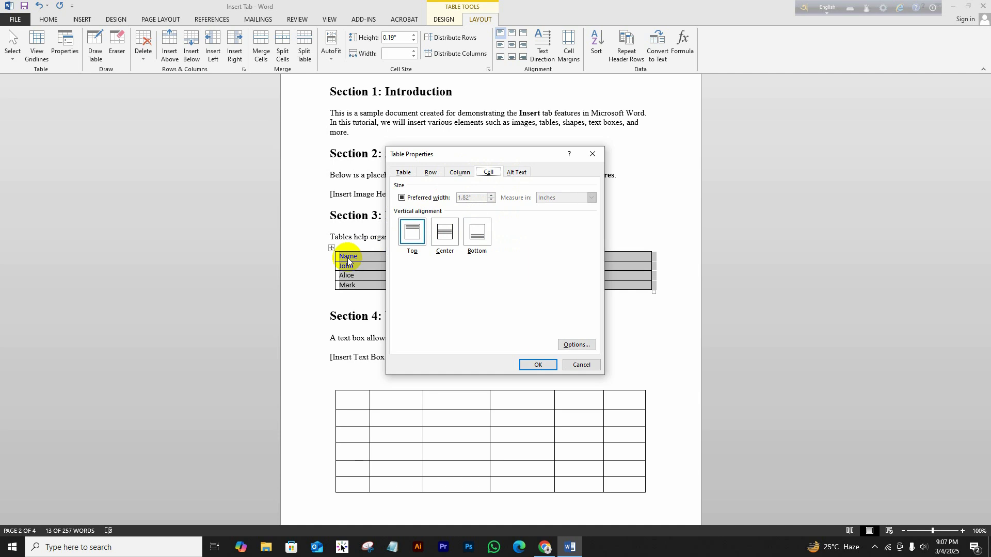
click(478, 244)
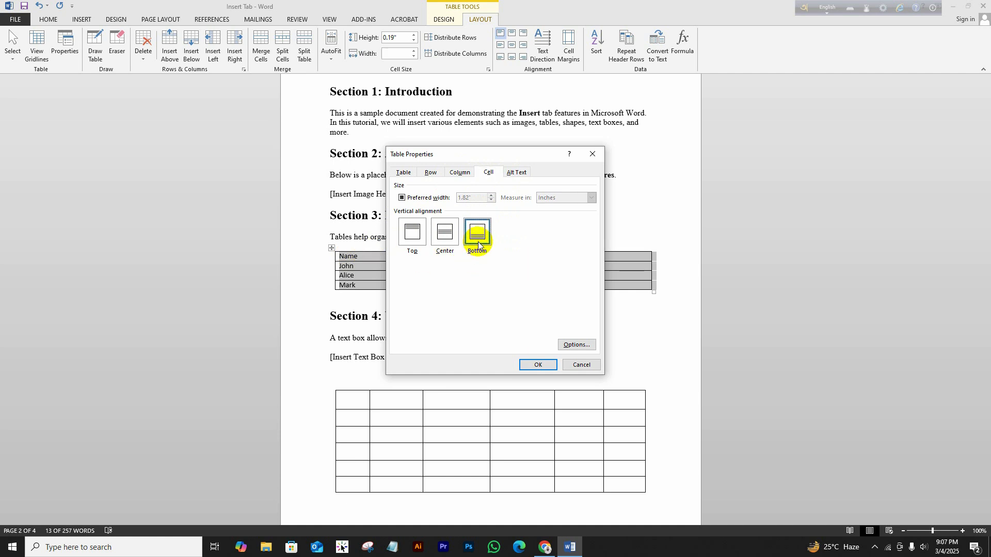
click(447, 238)
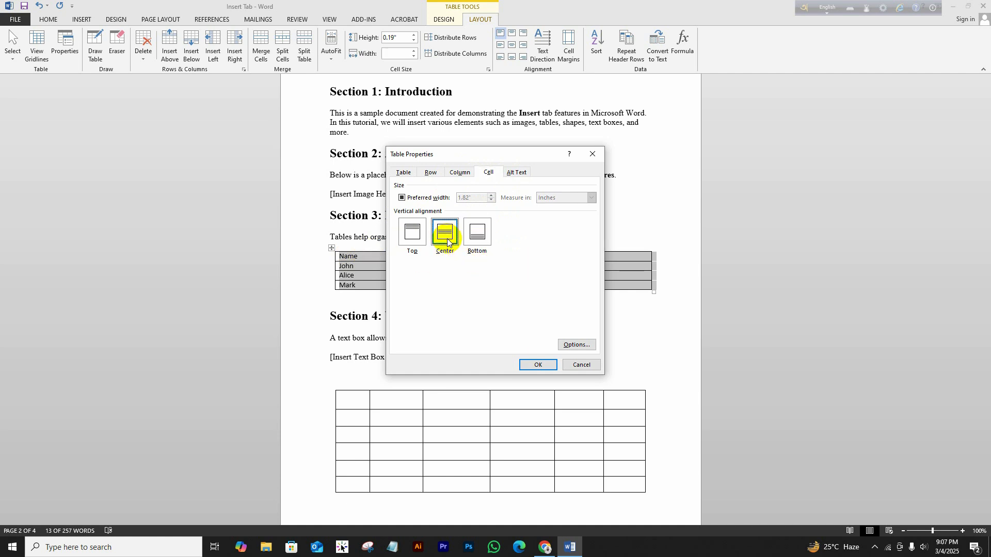
click(412, 235)
click(583, 345)
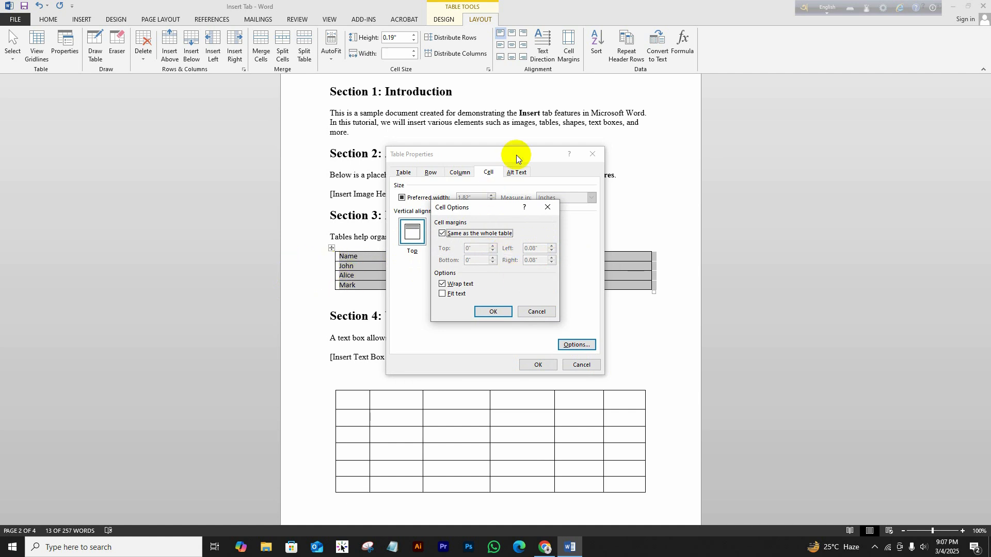
Cancel the Cell Options dialog and close Table Properties without changes.
click(644, 142)
drag(483, 207, 688, 208)
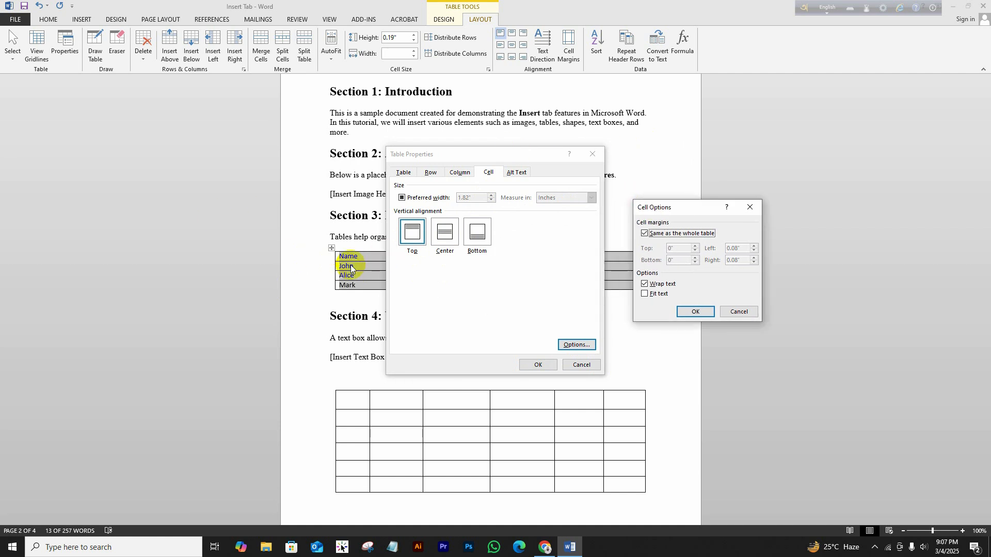
click(744, 312)
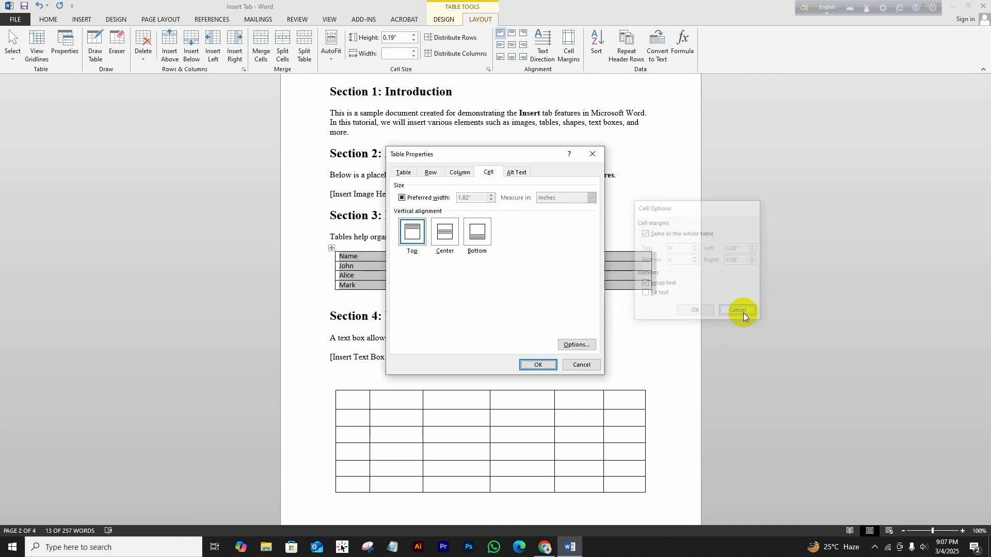
click(592, 155)
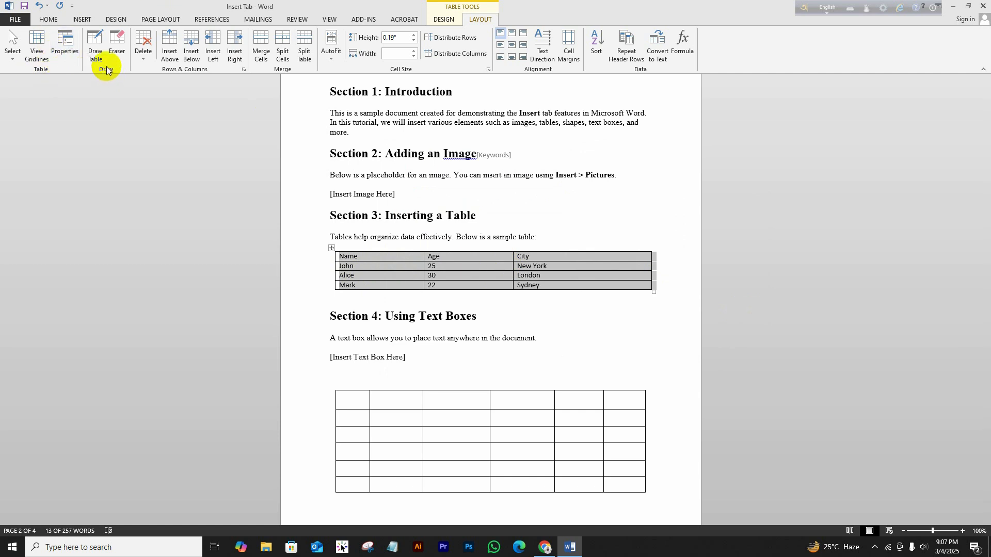
Hand-draw a thick red vertical border through the Name column, adding an empty column before Age.
click(93, 43)
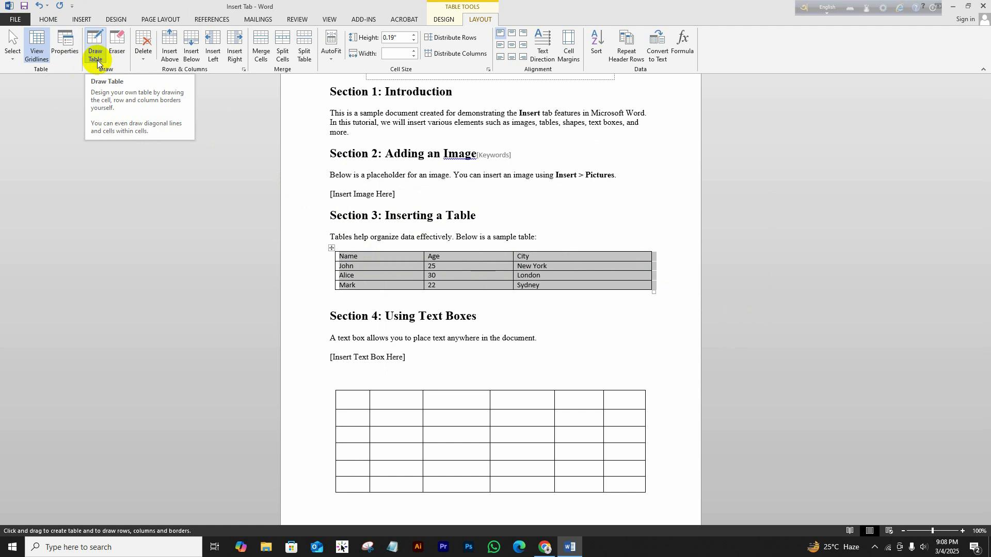
click(385, 250)
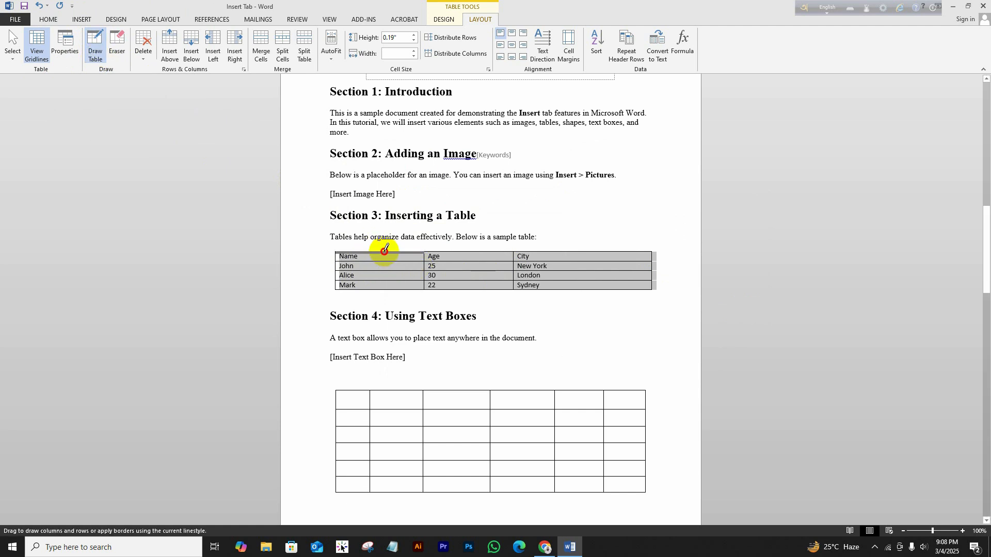
mouse_move(385, 255)
mouse_down()
mouse_move(385, 289)
mouse_move(383, 274)
mouse_up()
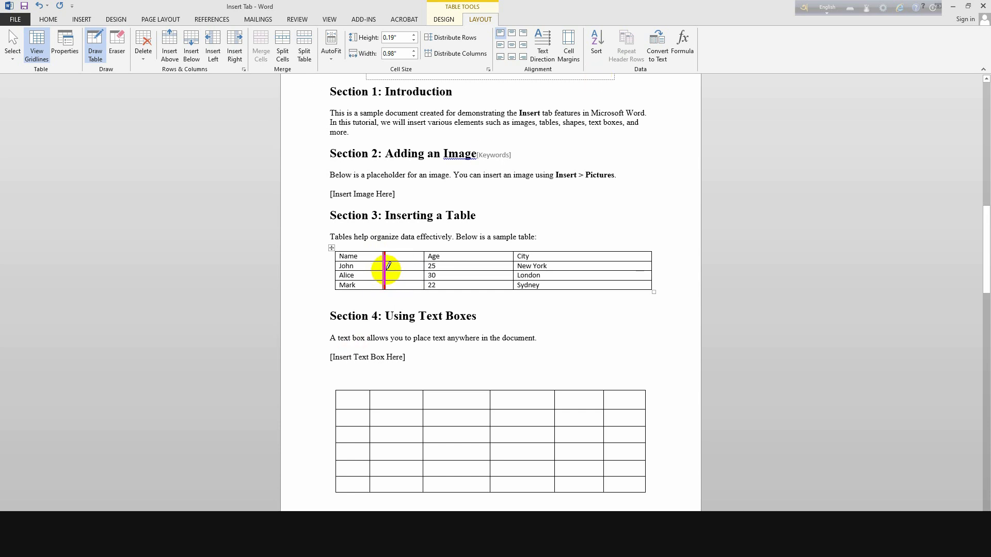
drag(389, 265, 389, 261)
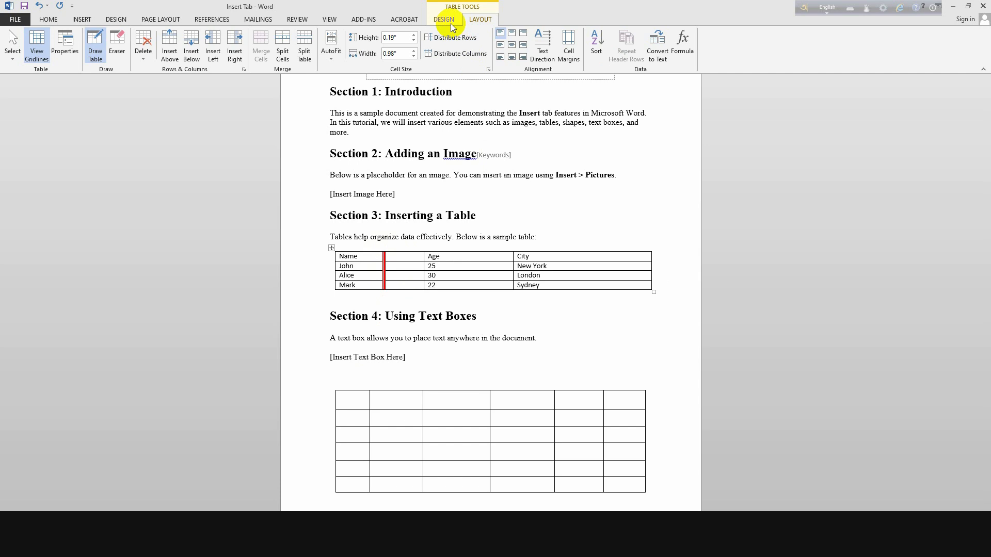
click(444, 19)
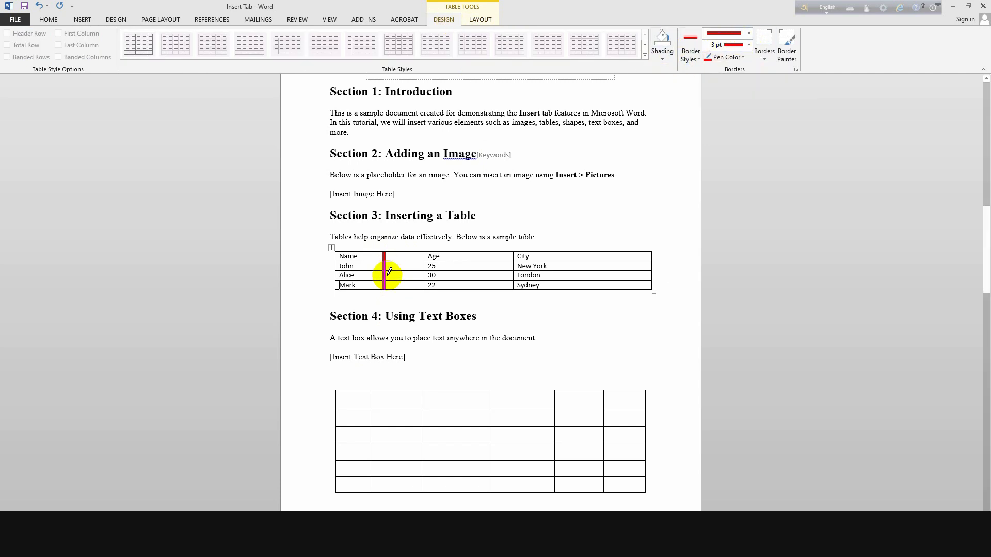
Switch the pen to a thin ½ pt black line, undo the red border, and redraw it in black.
click(748, 32)
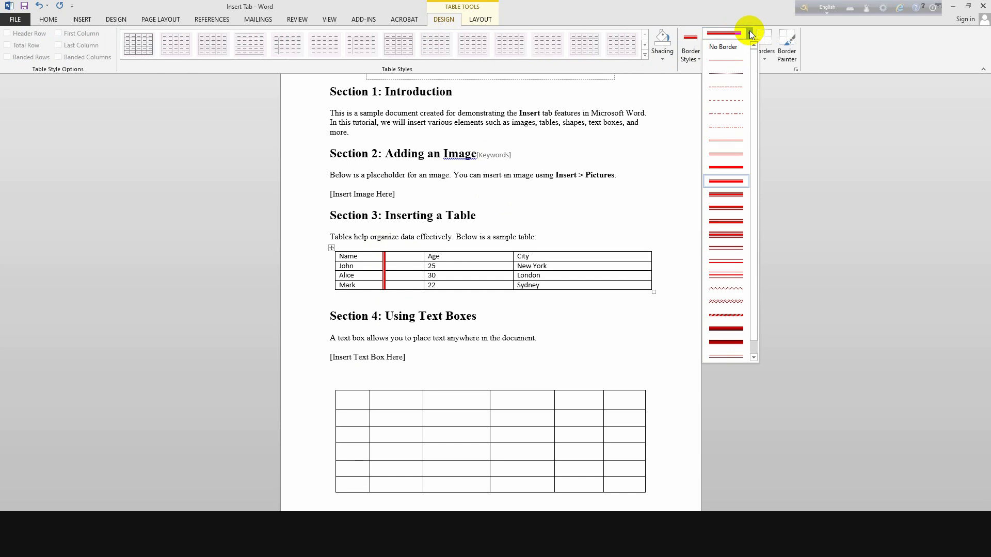
click(738, 60)
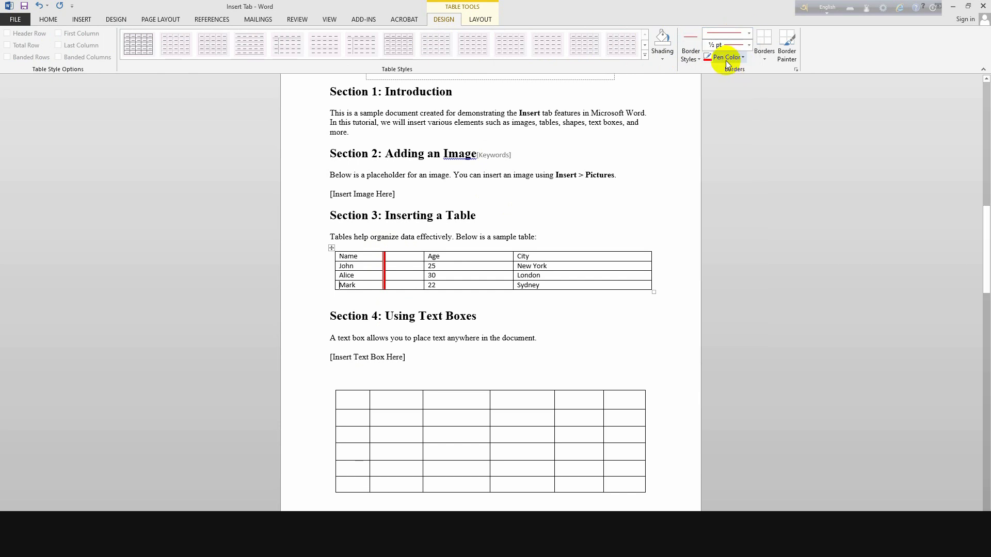
click(738, 58)
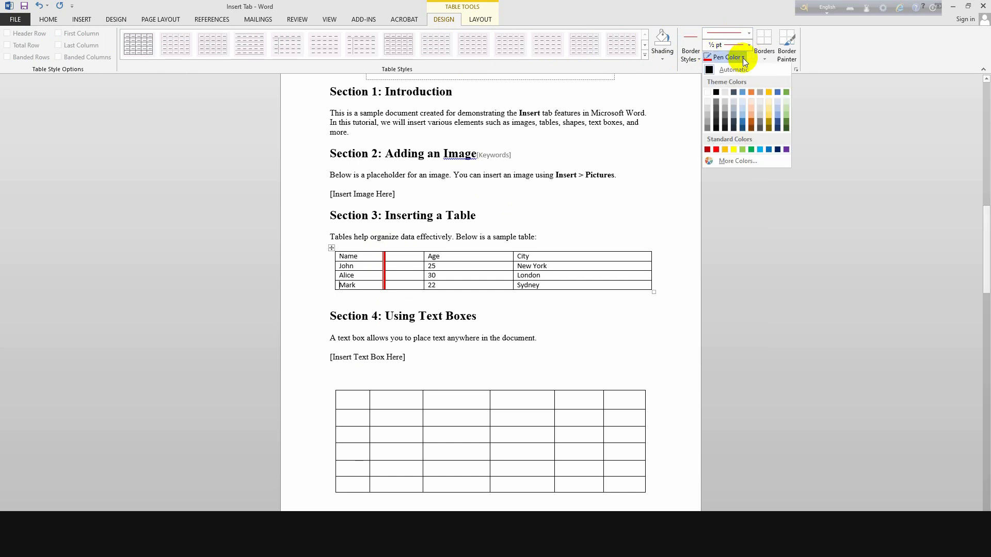
click(717, 94)
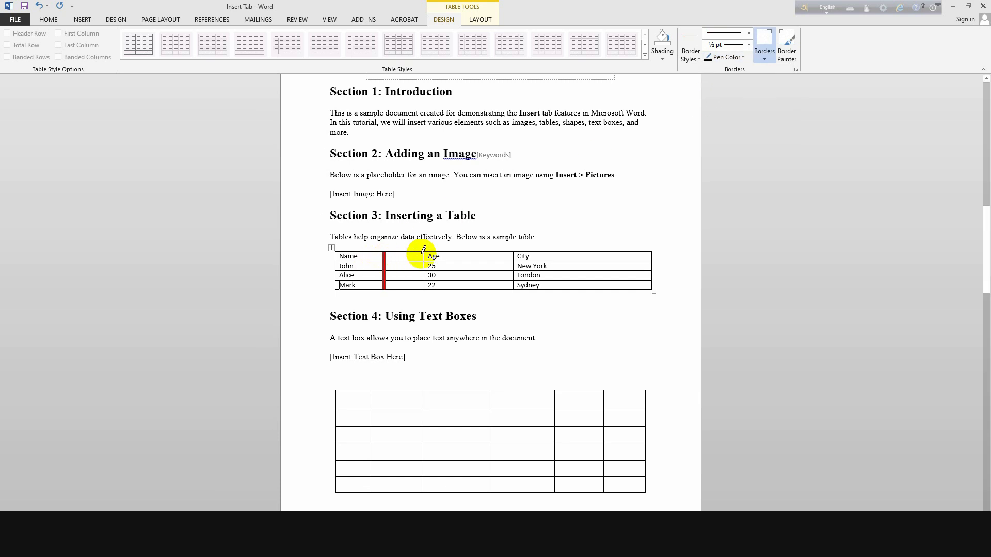
key(ctrl+z)
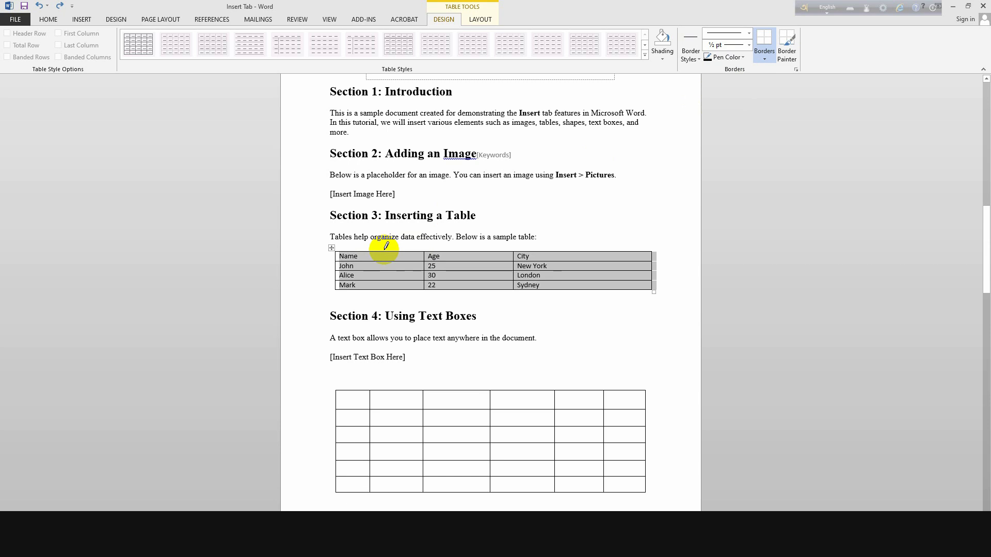
drag(387, 251, 387, 290)
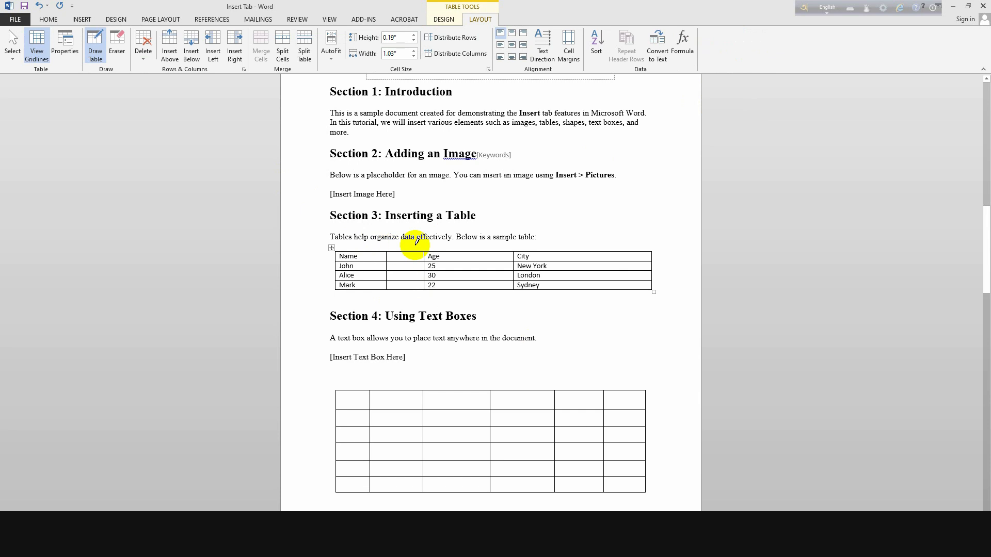
Erase the extra vertical border in the header, John and Mark rows.
click(118, 45)
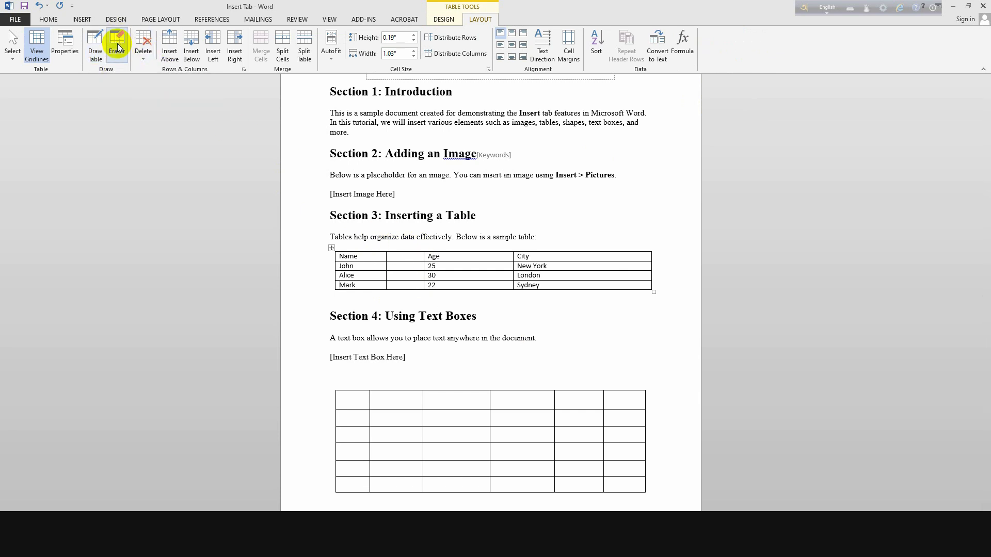
click(388, 256)
click(388, 265)
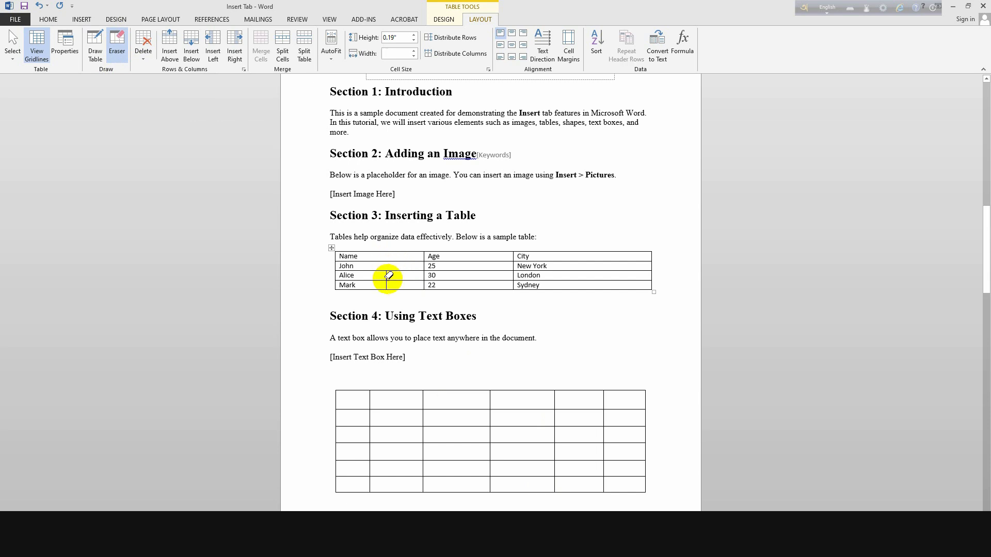
click(388, 287)
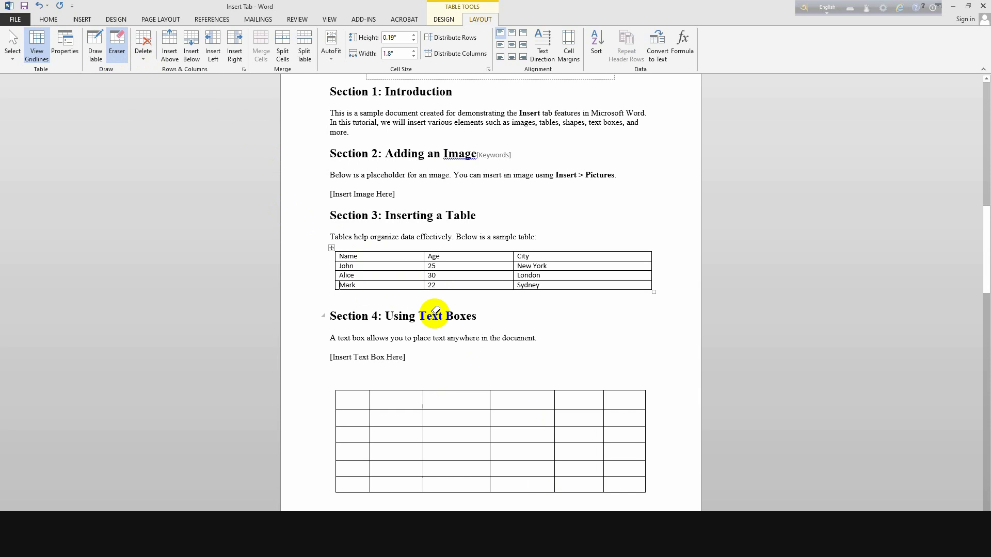
click(331, 290)
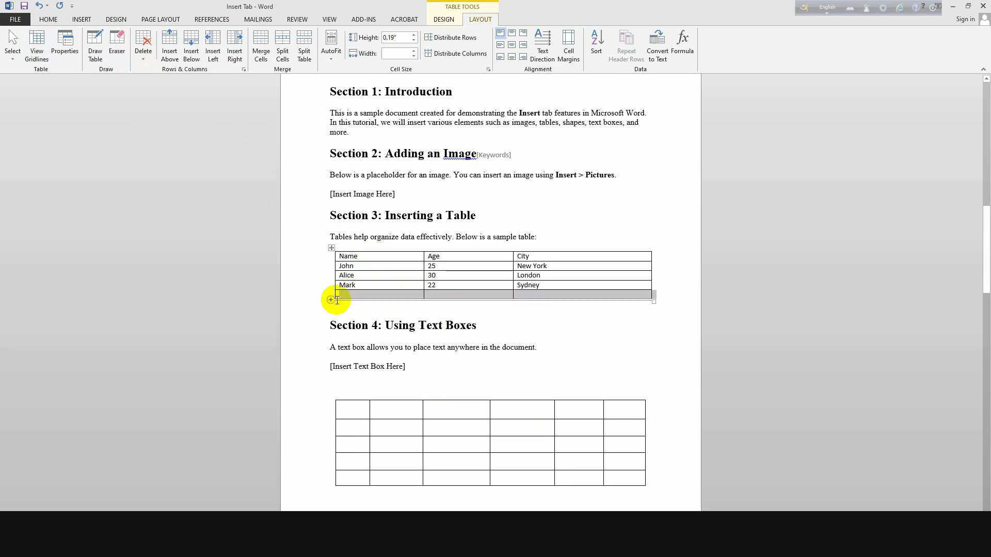
click(144, 51)
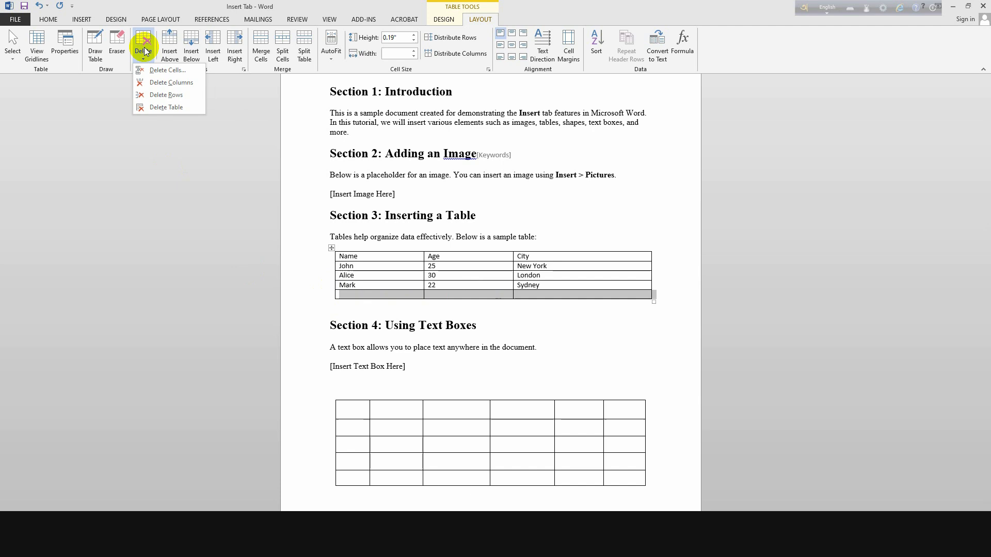
click(176, 82)
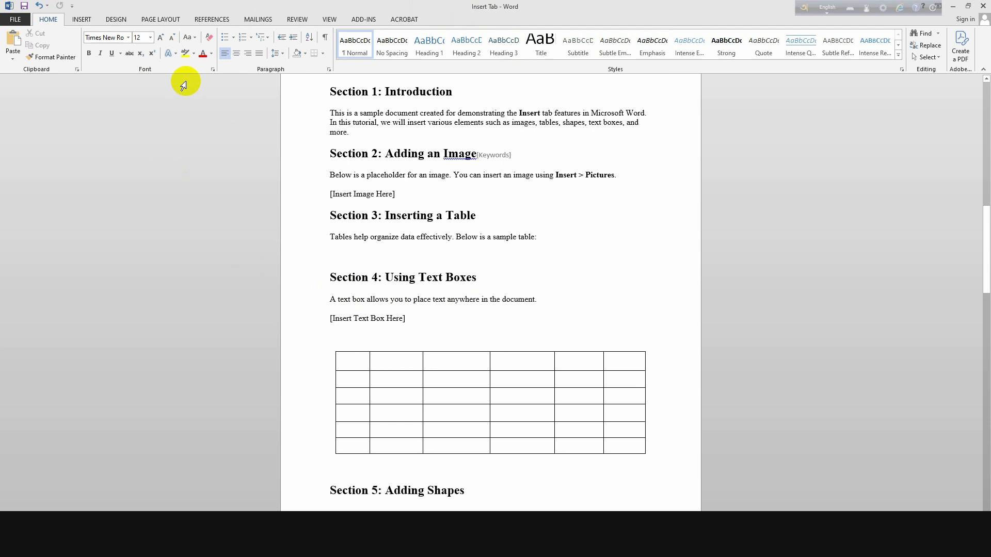
key(ctrl+z)
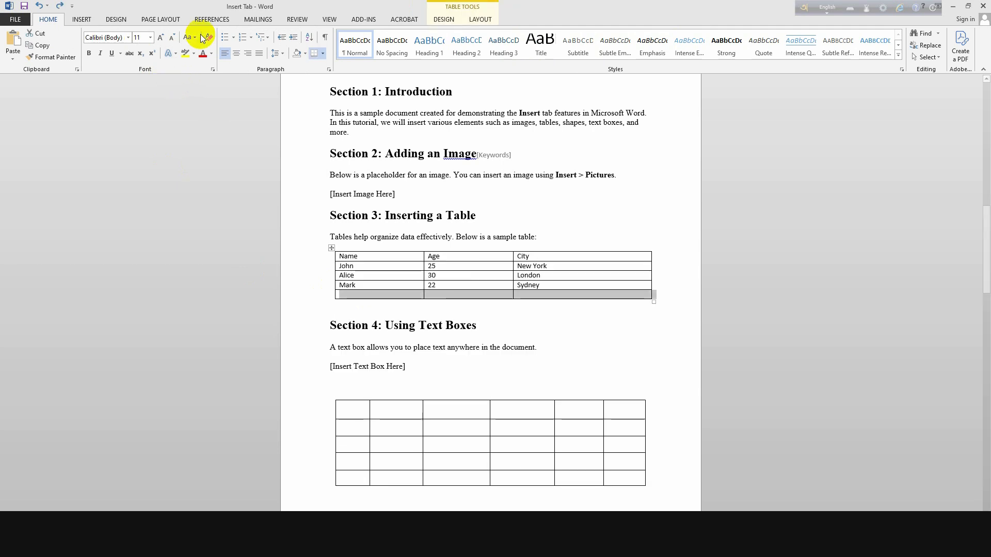
click(476, 19)
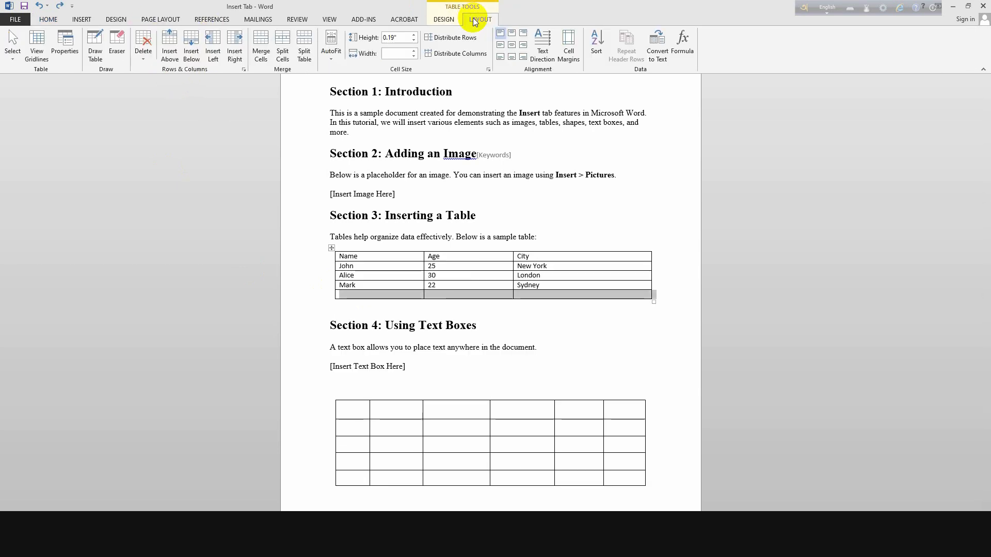
click(145, 49)
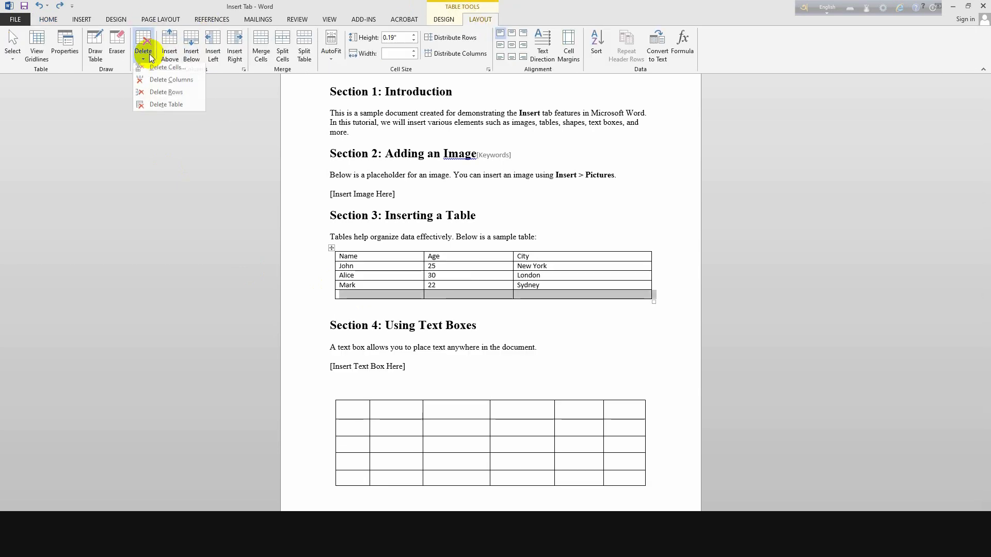
click(179, 69)
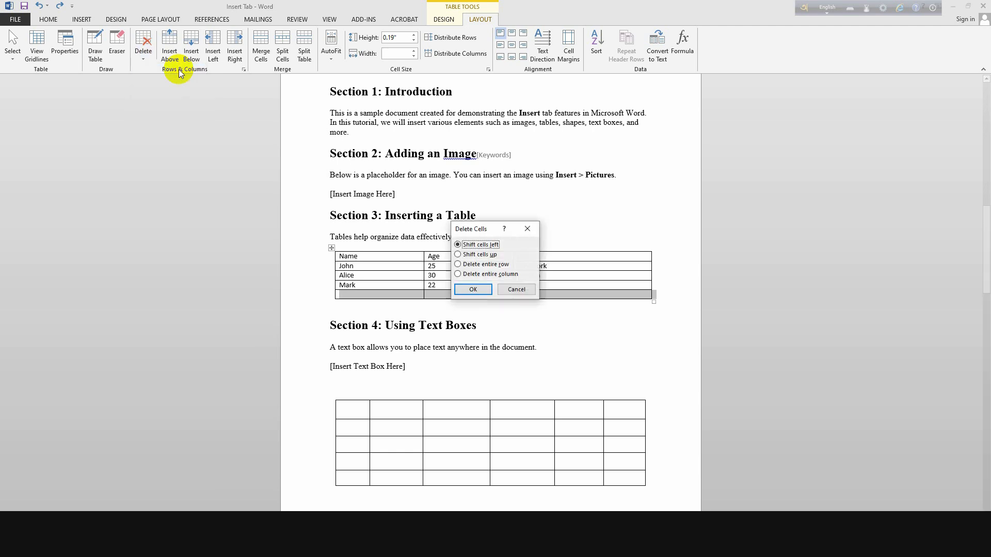
click(456, 290)
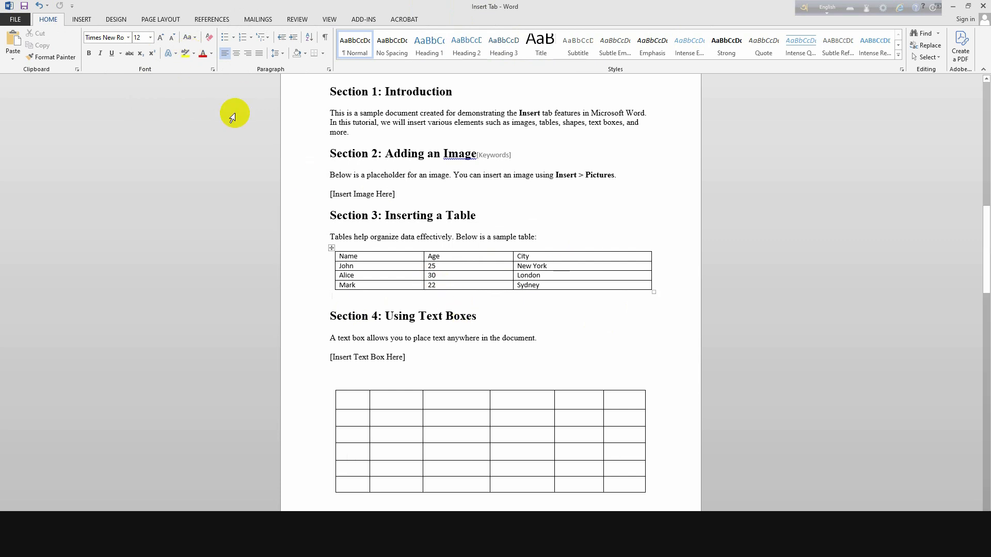
click(331, 248)
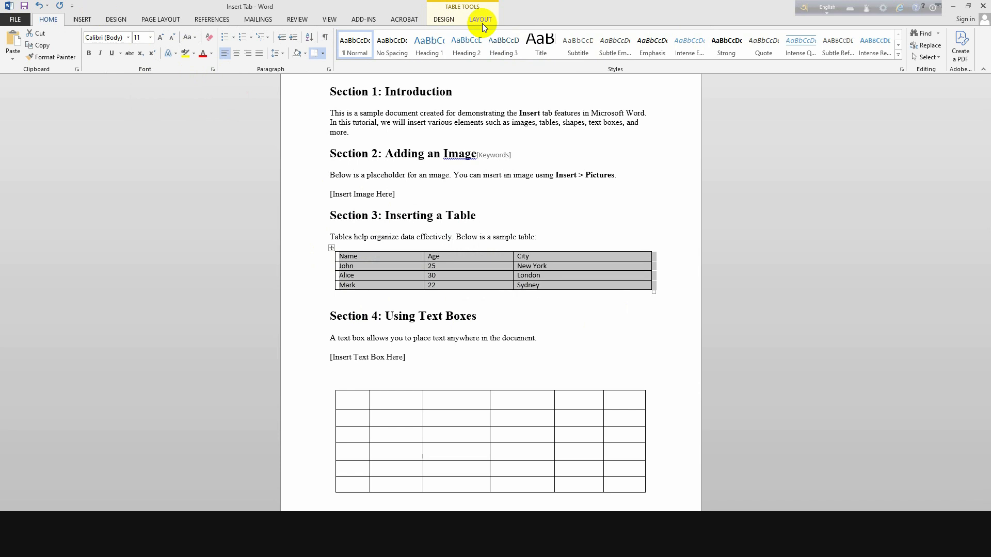
click(482, 23)
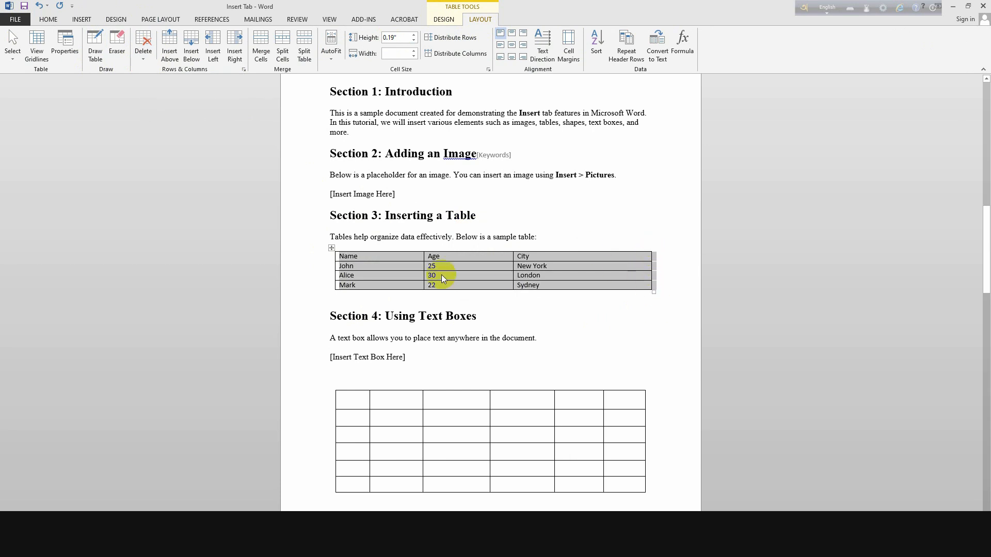
Draw a vertical border splitting the City column, creating a new empty last column.
click(588, 249)
click(94, 47)
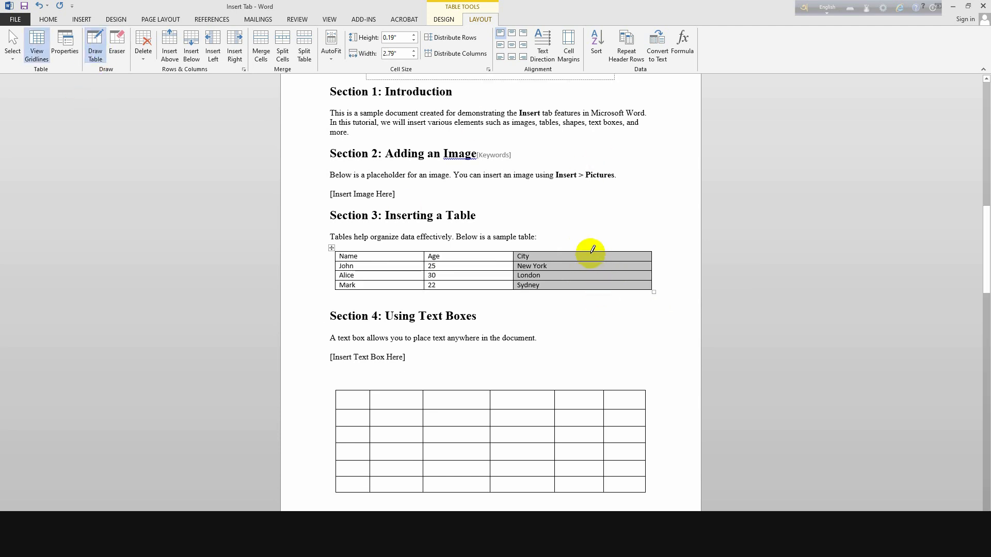
drag(591, 251, 590, 290)
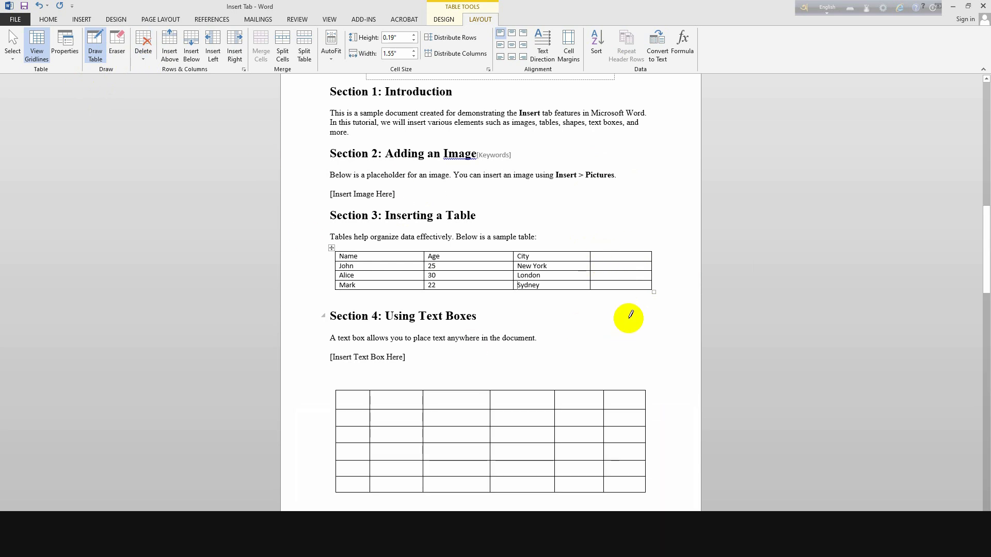
key(Escape)
Select the empty fourth column and delete it with Delete Columns.
drag(630, 257, 623, 281)
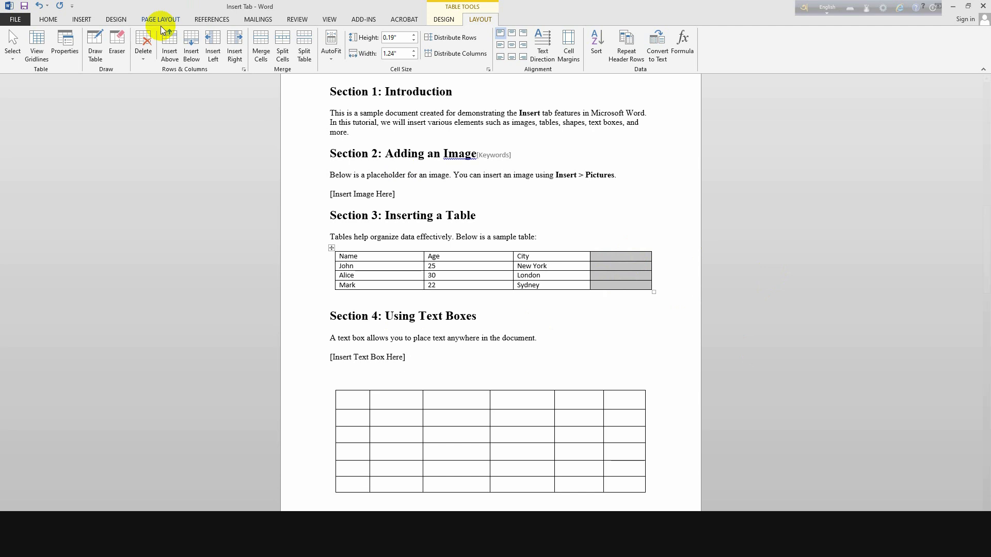
click(152, 39)
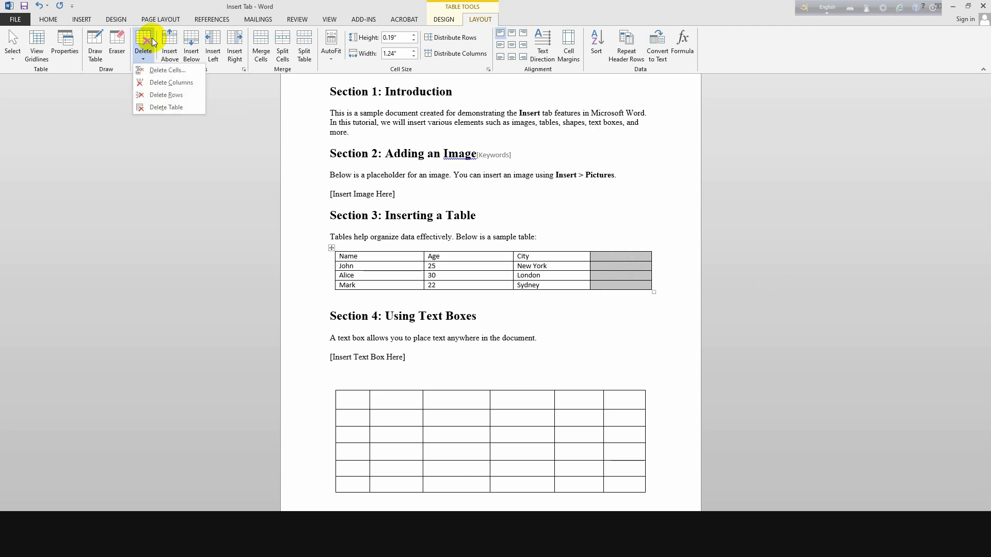
click(178, 82)
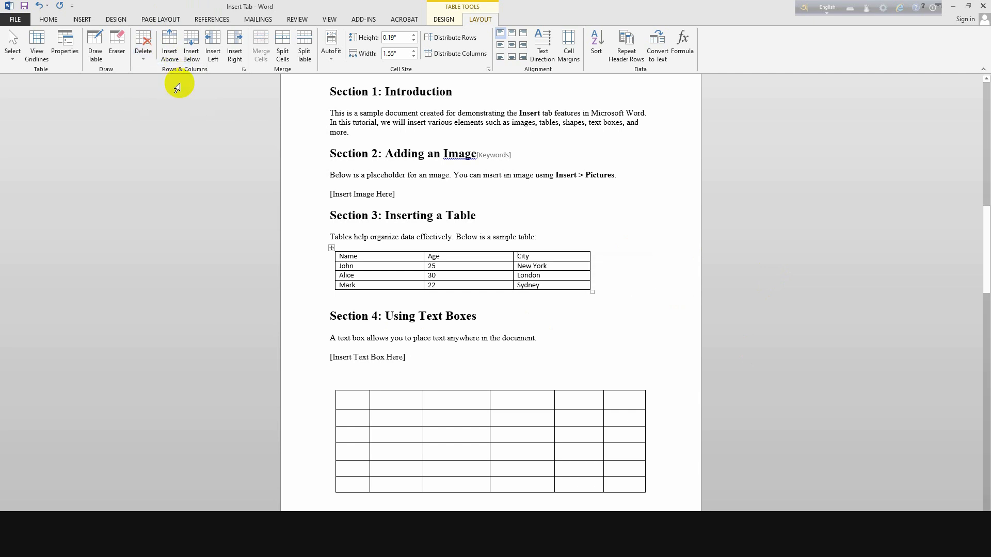
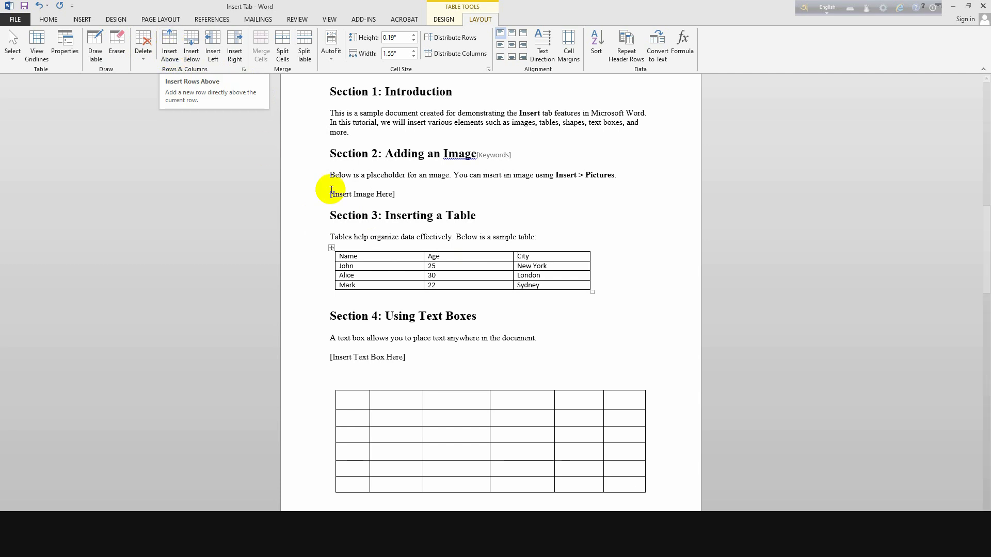
Insert one blank row above John's row and another blank row directly below it.
click(389, 265)
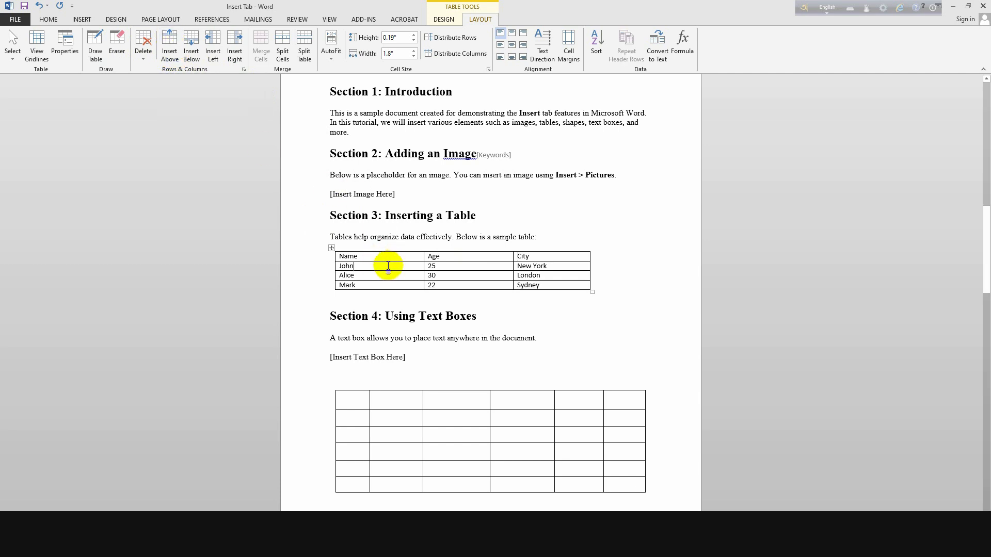
click(170, 47)
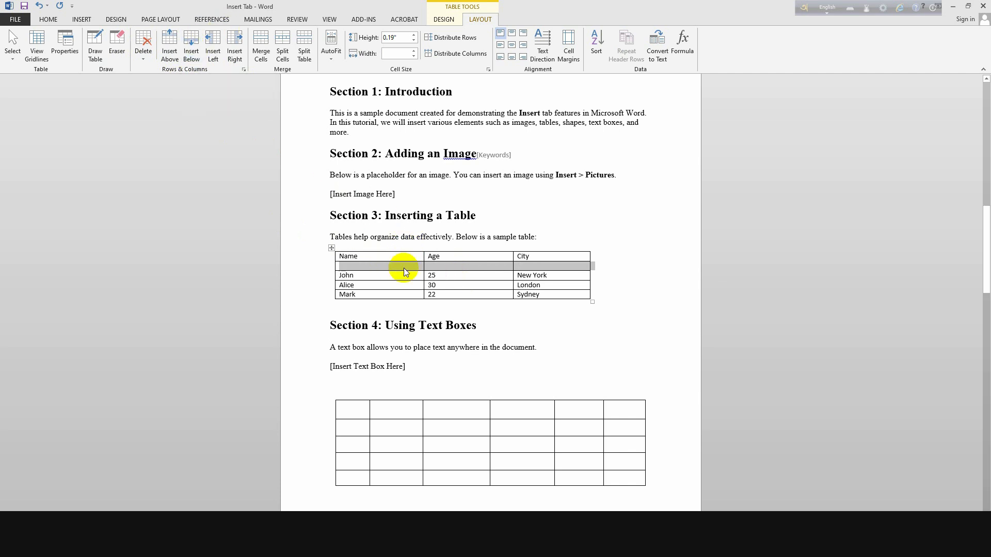
click(400, 278)
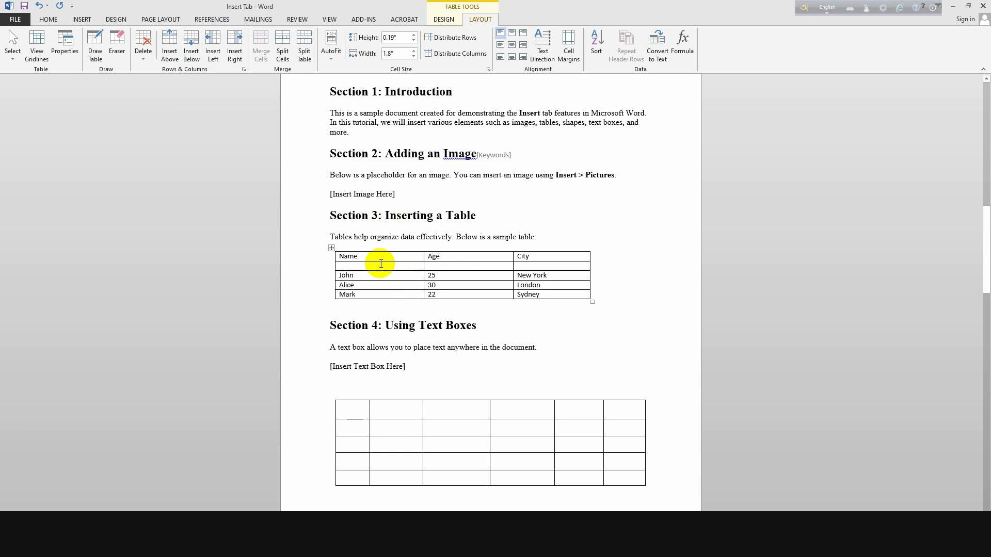
click(364, 273)
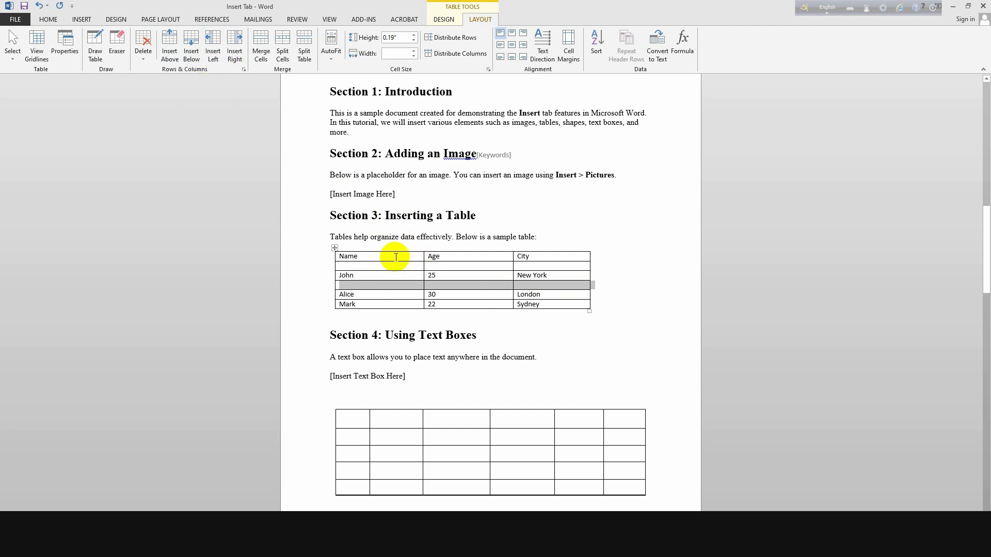
click(371, 256)
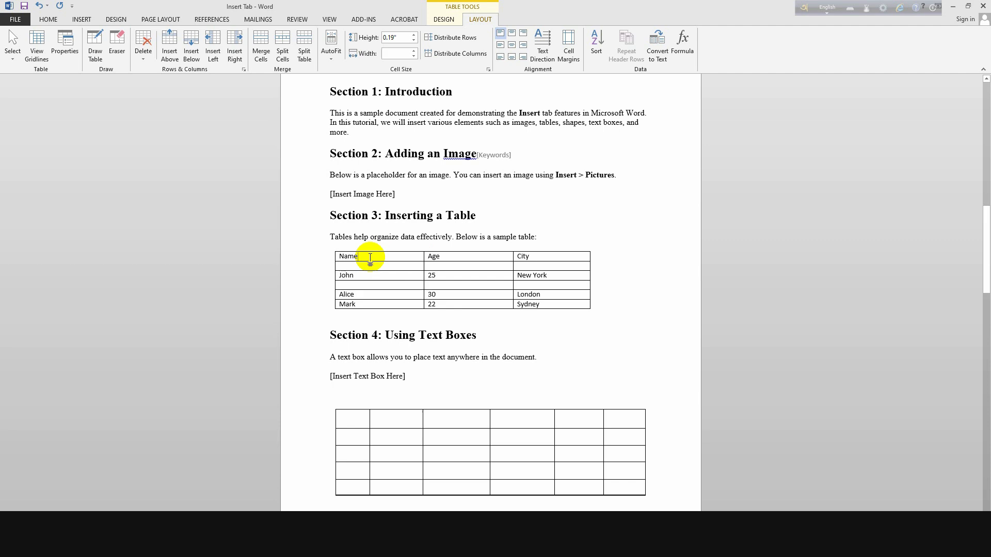
Insert blank columns to the left and right of Age, undoing a misplaced first column.
click(219, 50)
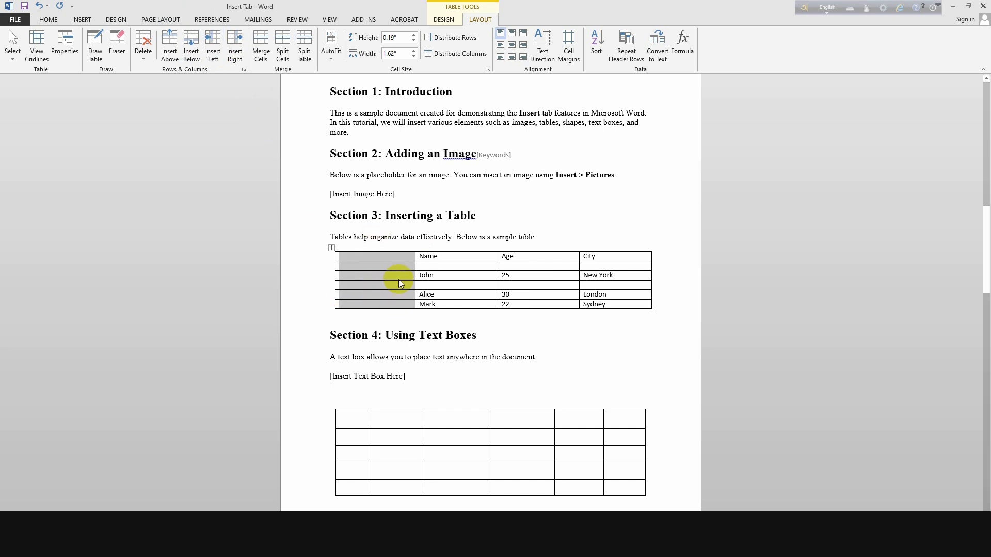
key(ctrl+z)
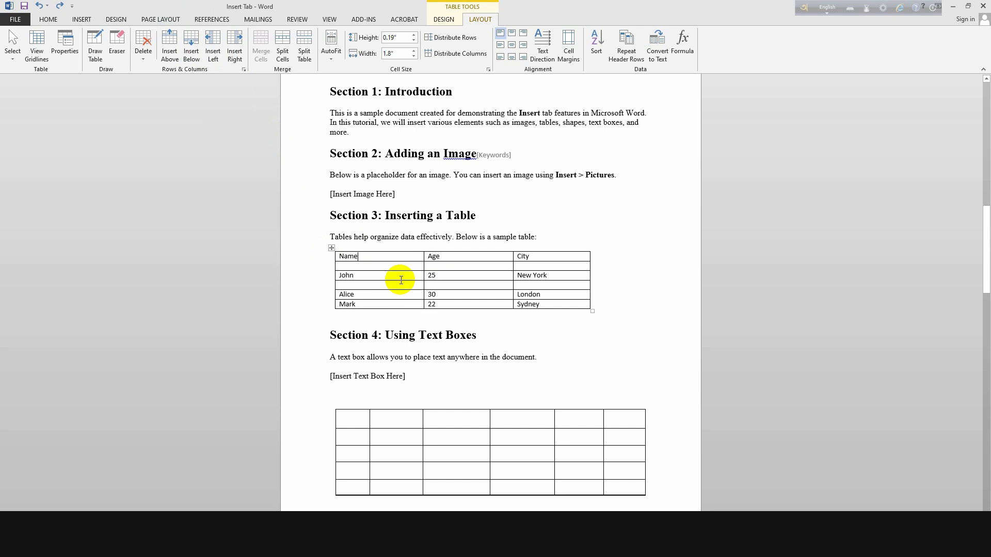
click(212, 42)
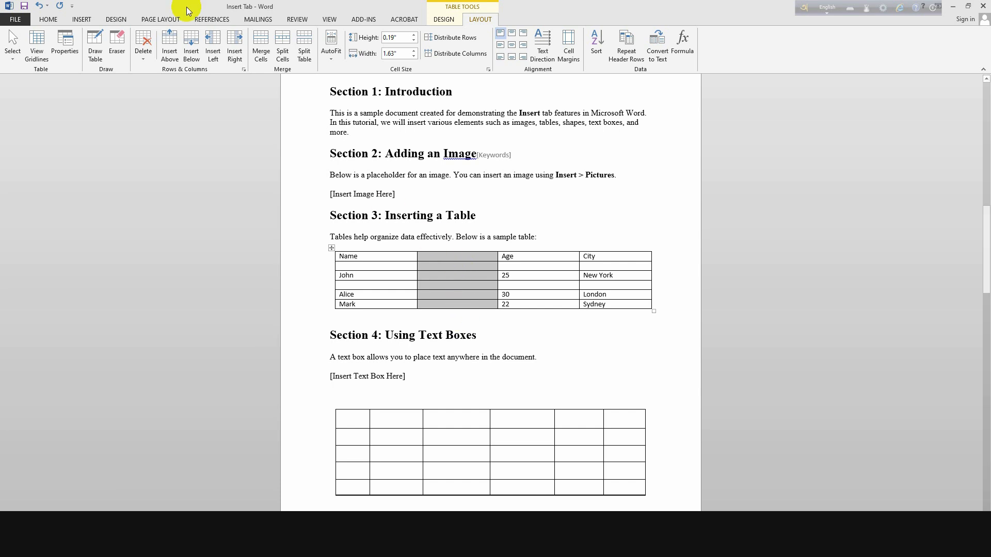
click(522, 258)
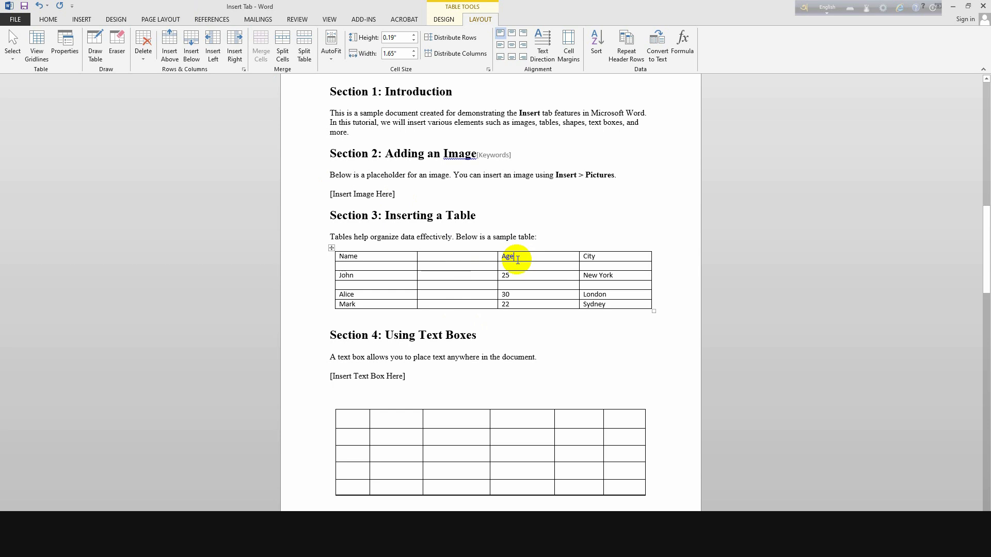
click(234, 50)
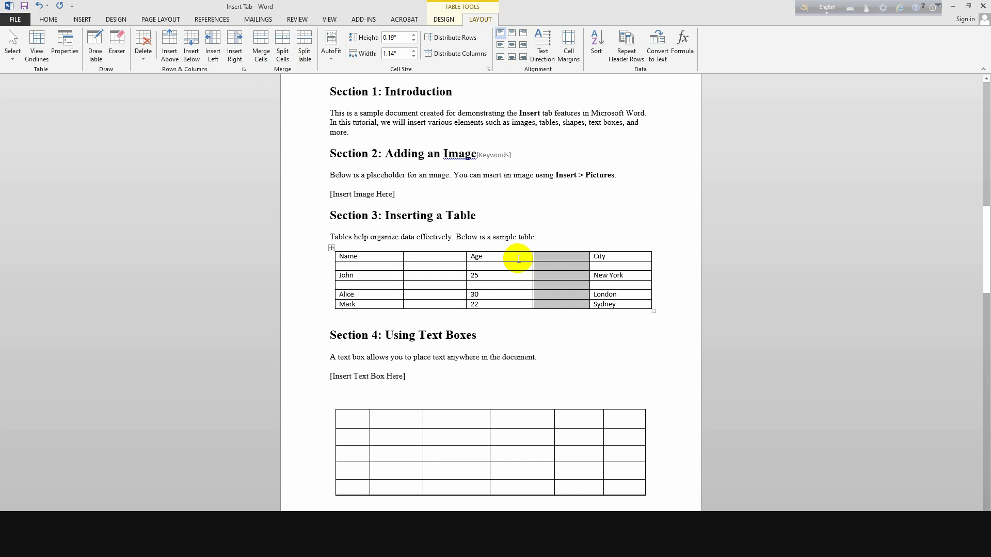
Merge the whole Age column with its empty neighbour, then undo that merge.
drag(519, 256, 543, 304)
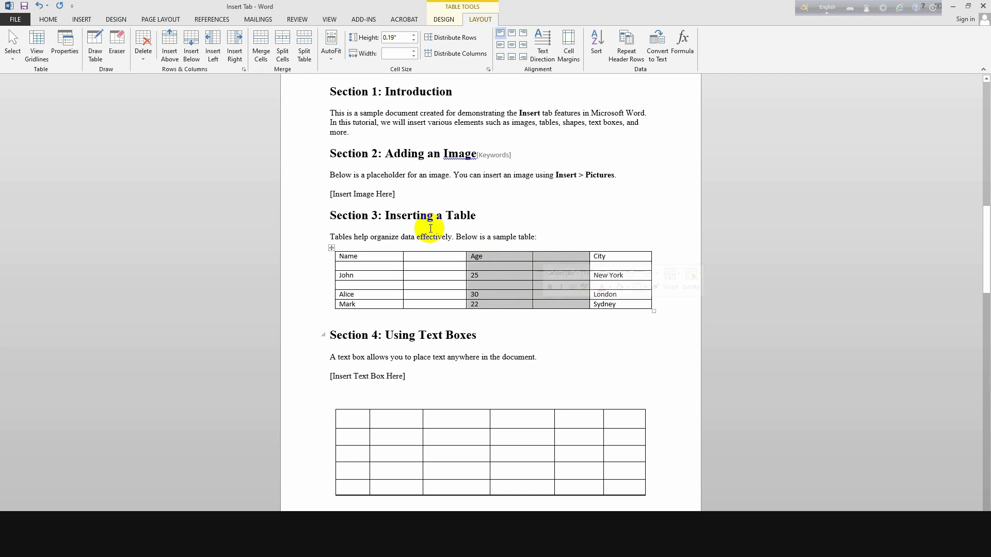
click(259, 53)
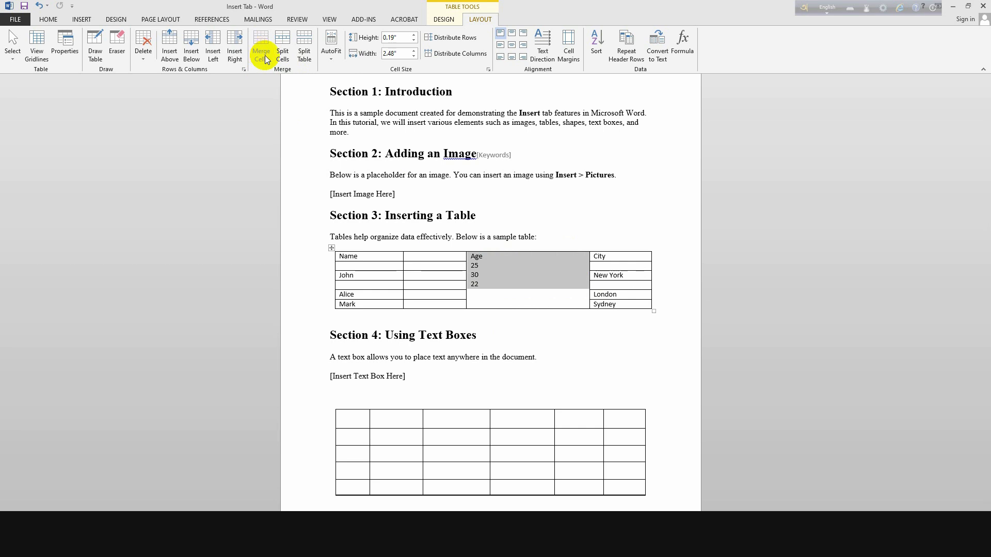
key(ctrl+z)
click(609, 367)
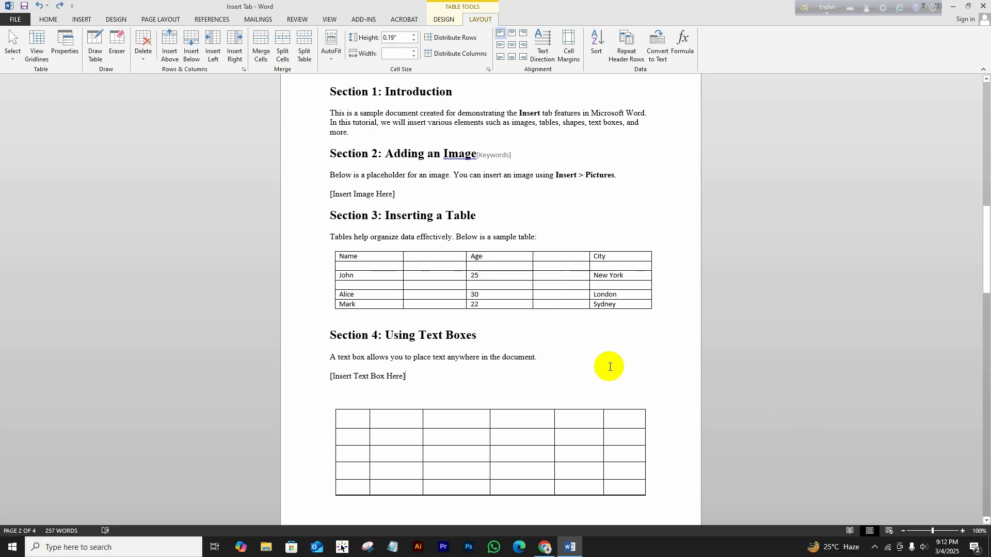
Merge only the Age header cell with the empty header cell to its right.
drag(525, 256, 541, 257)
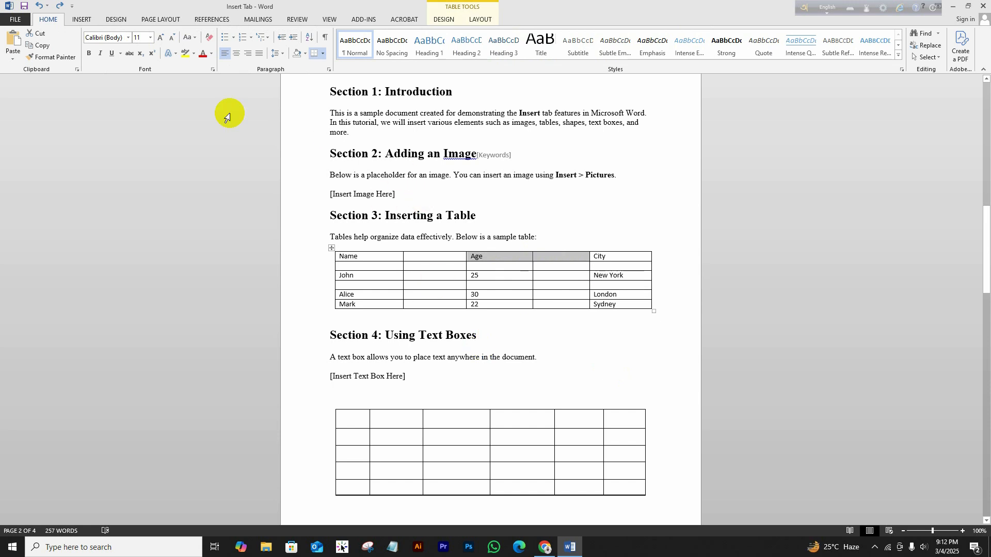
click(477, 19)
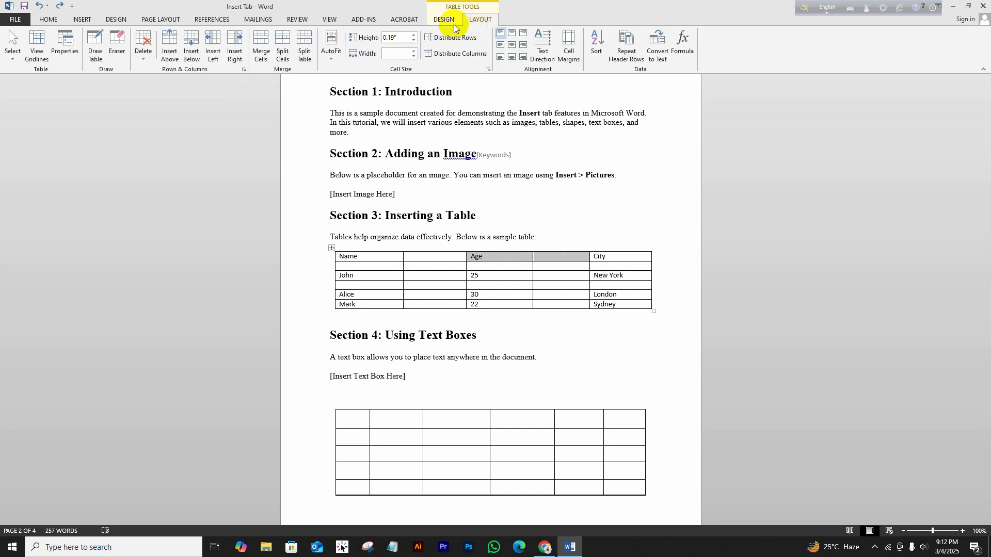
click(262, 48)
click(512, 268)
drag(511, 268, 543, 267)
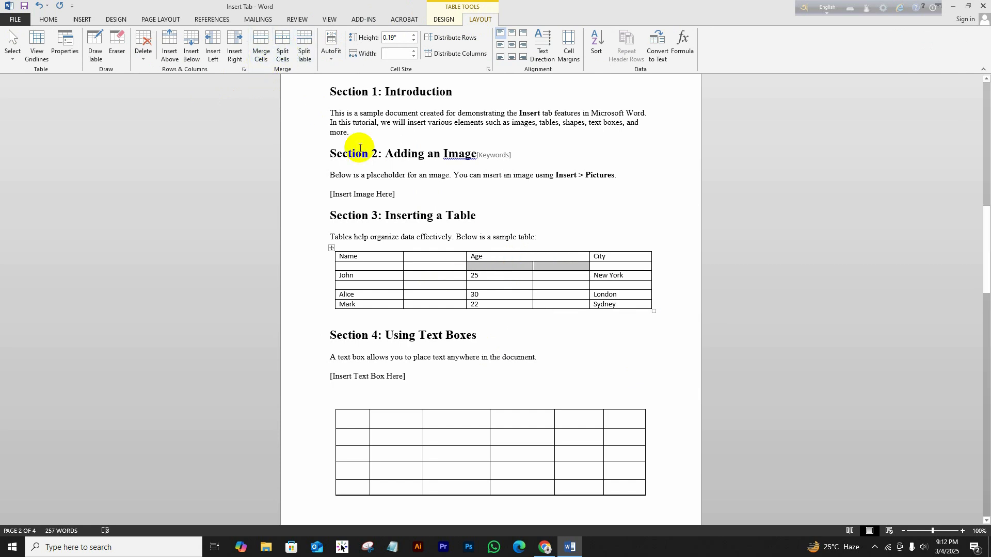
Merge the two cells below Age, then split both merged cells into 2 columns and 2 rows.
click(264, 56)
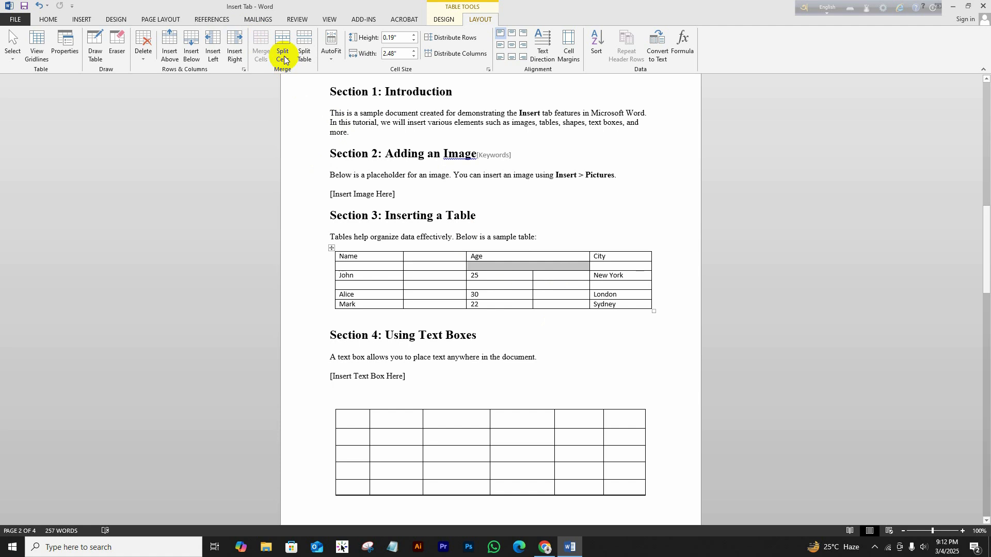
click(534, 265)
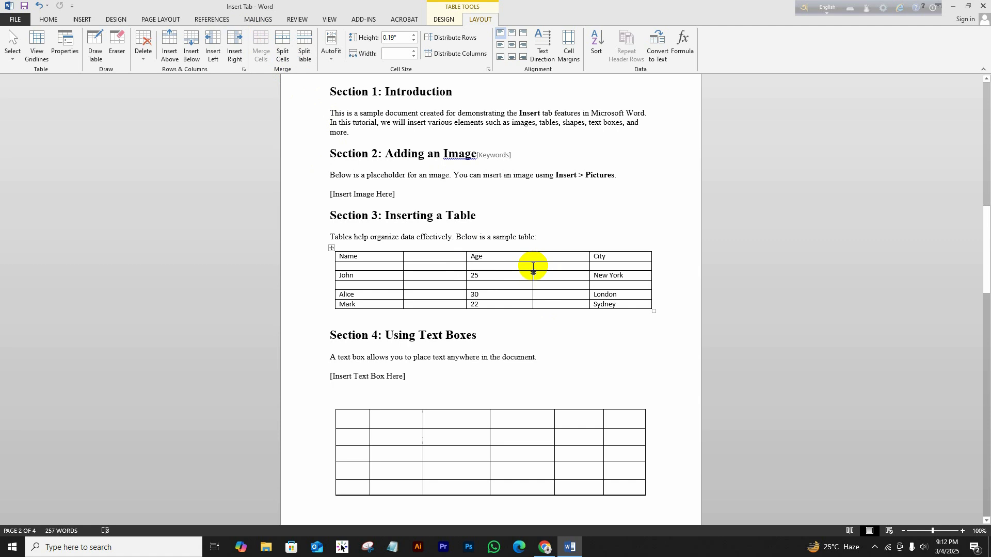
drag(533, 264, 471, 258)
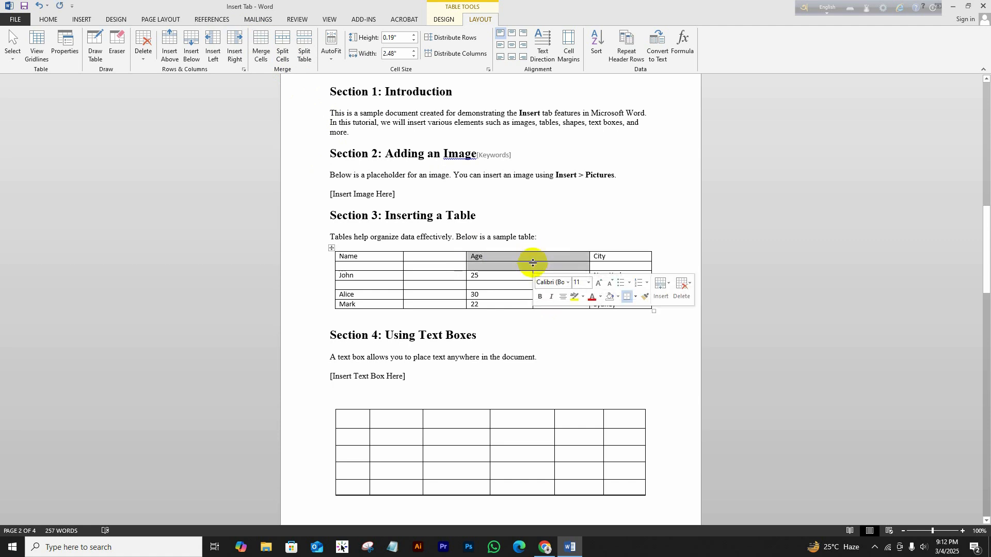
click(283, 45)
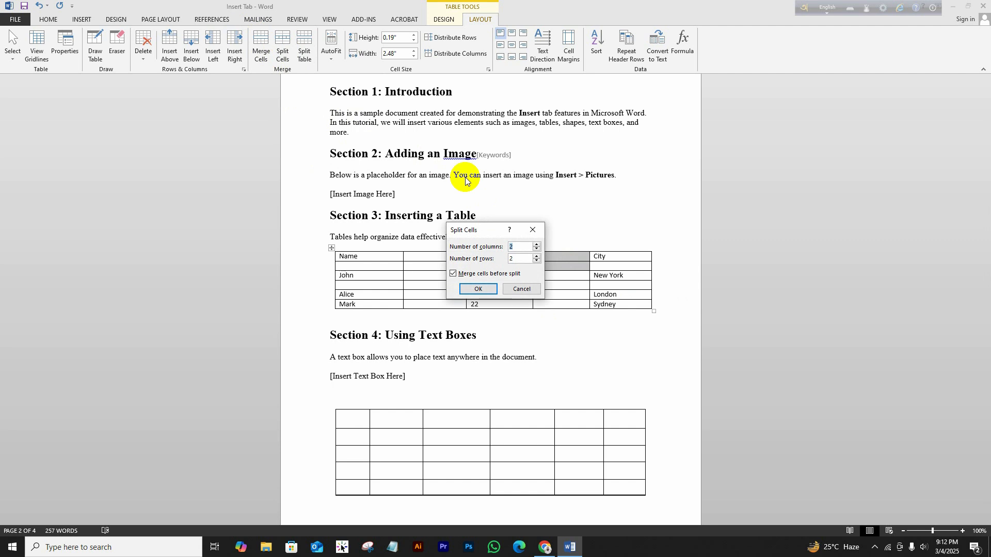
click(480, 290)
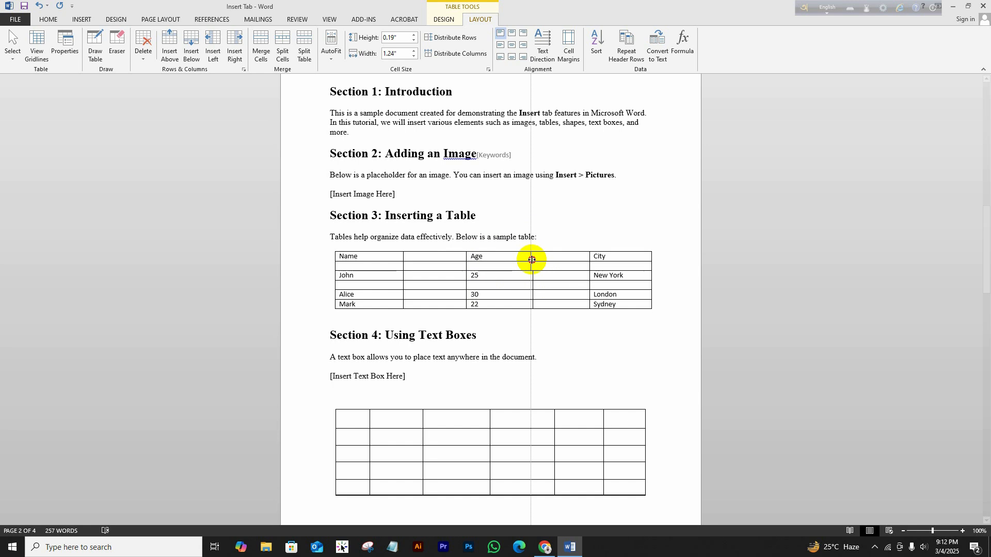
click(548, 347)
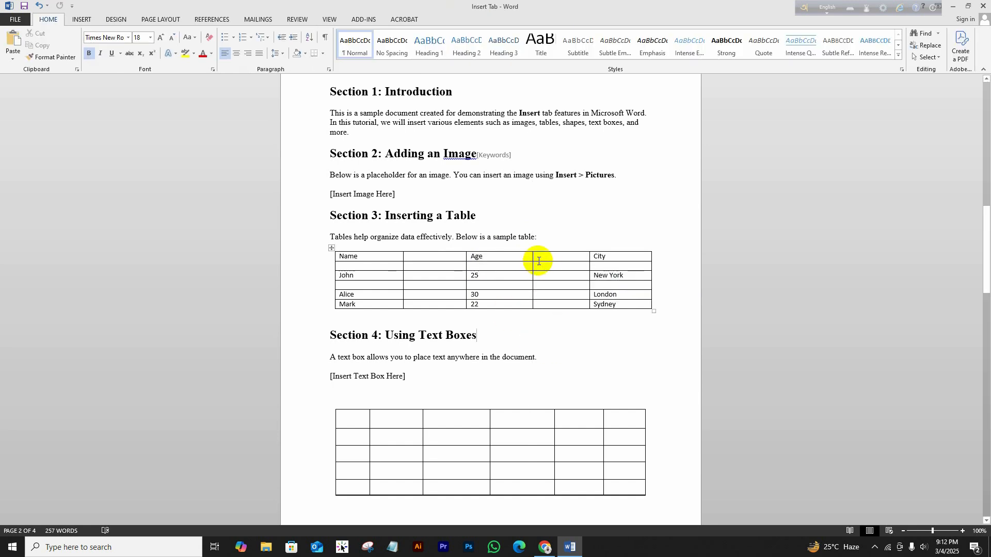
click(331, 248)
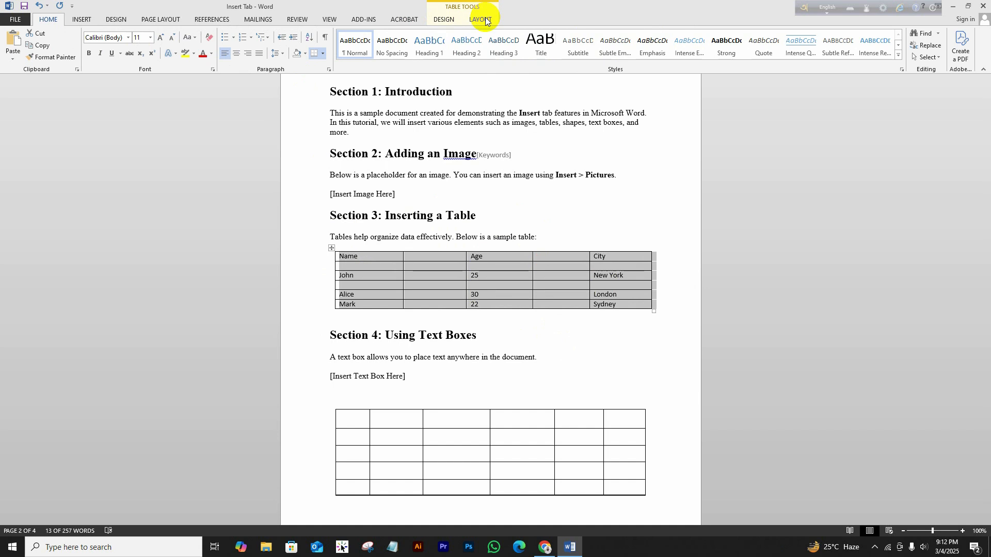
click(485, 16)
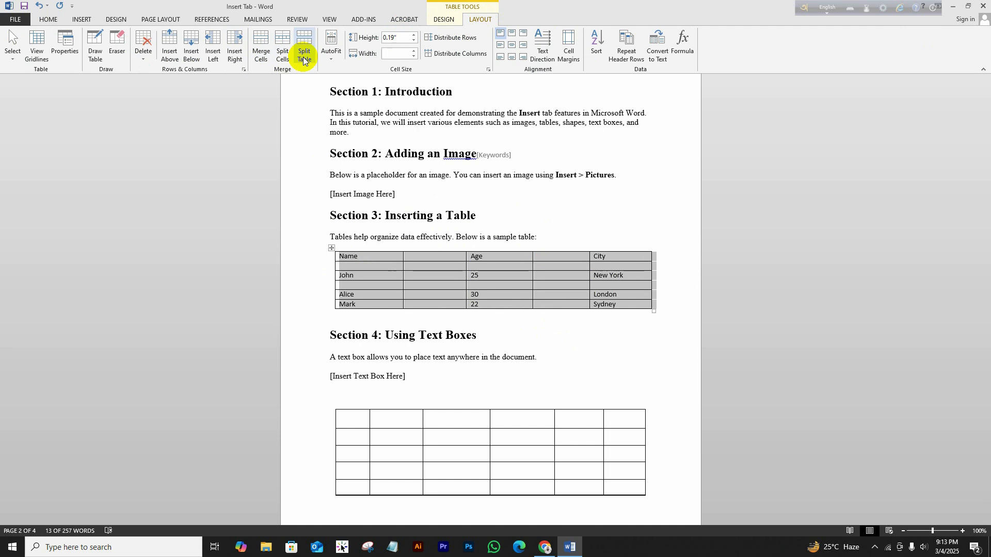
click(351, 284)
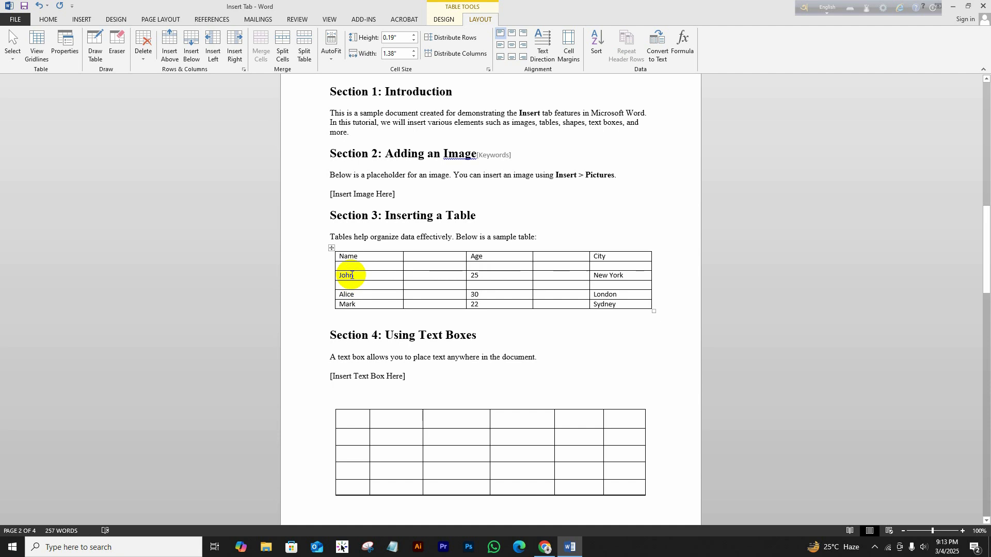
drag(352, 275, 604, 278)
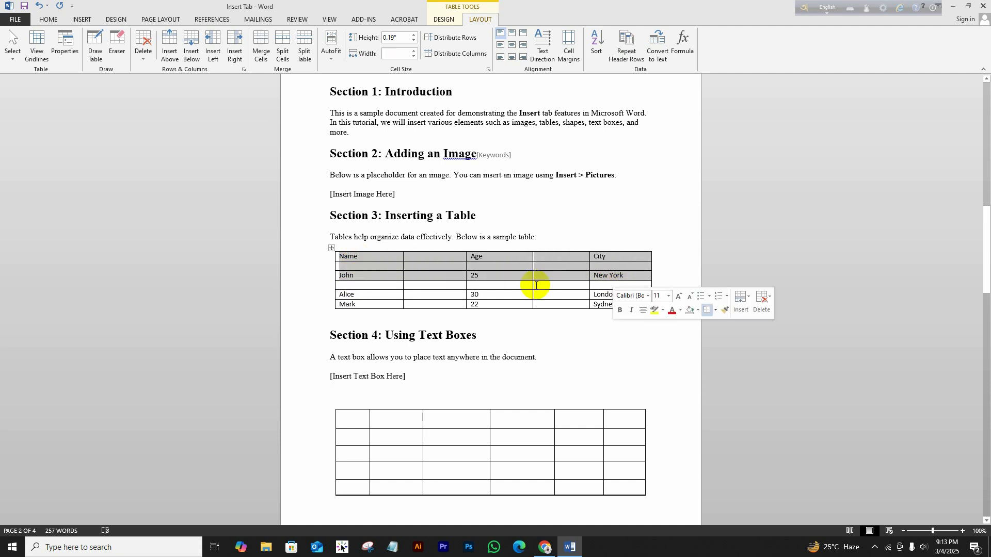
drag(360, 294, 605, 304)
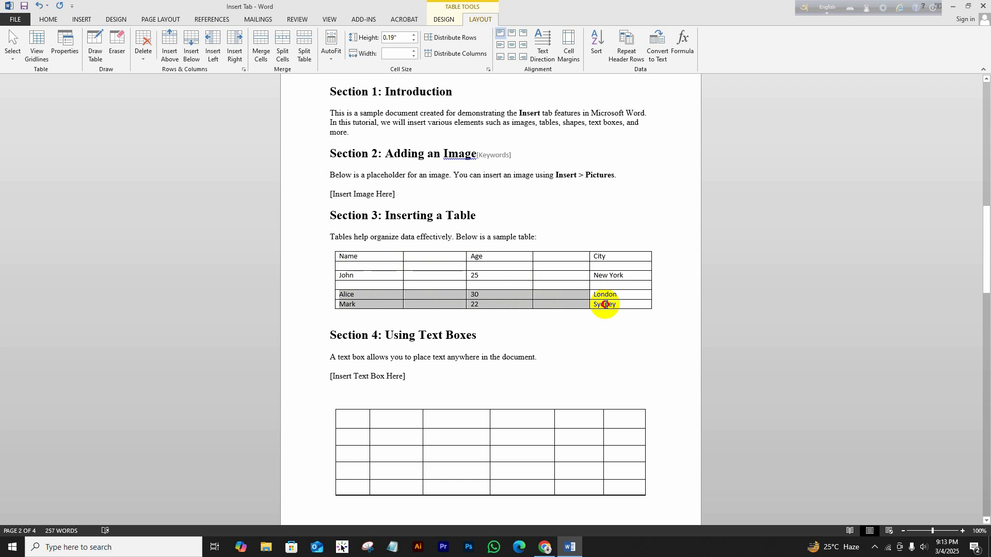
click(373, 285)
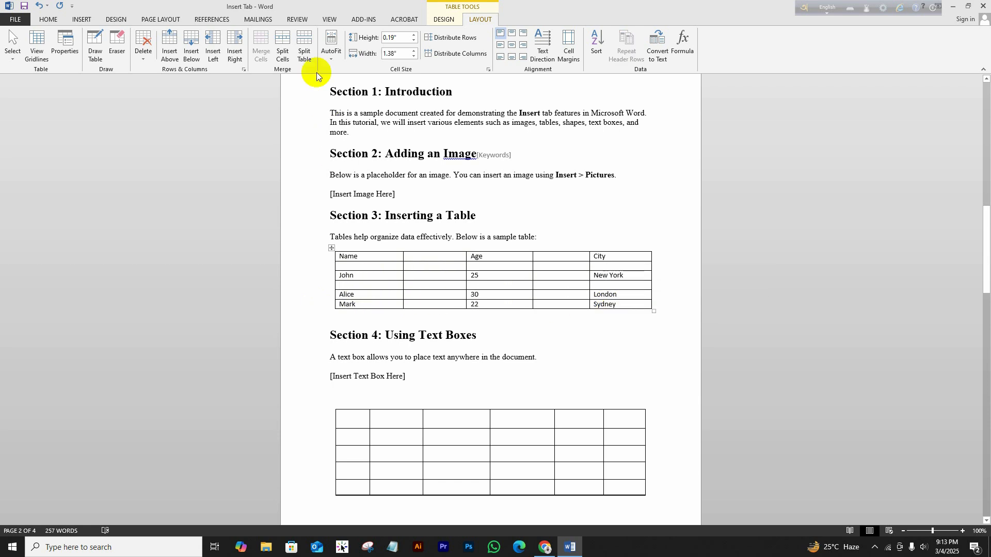
click(309, 46)
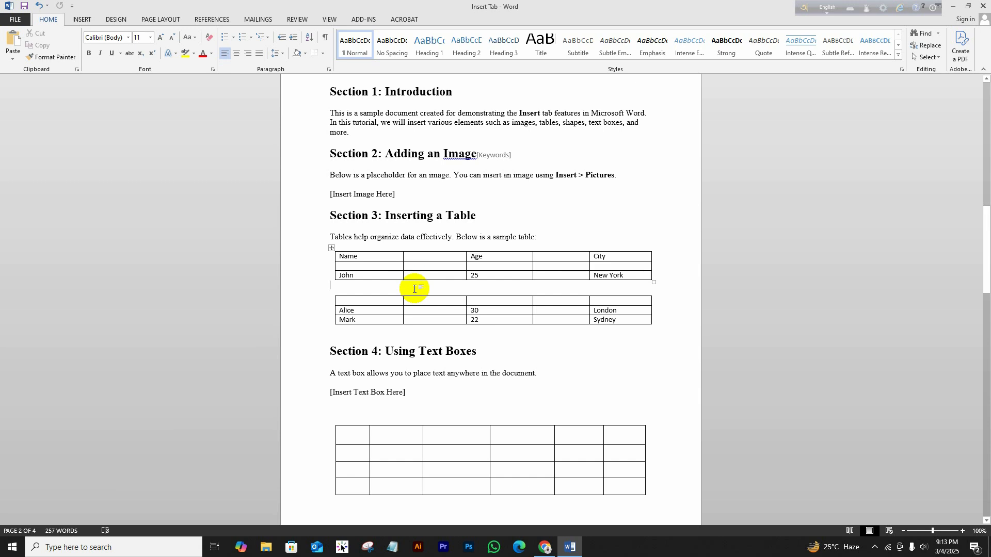
key(Delete)
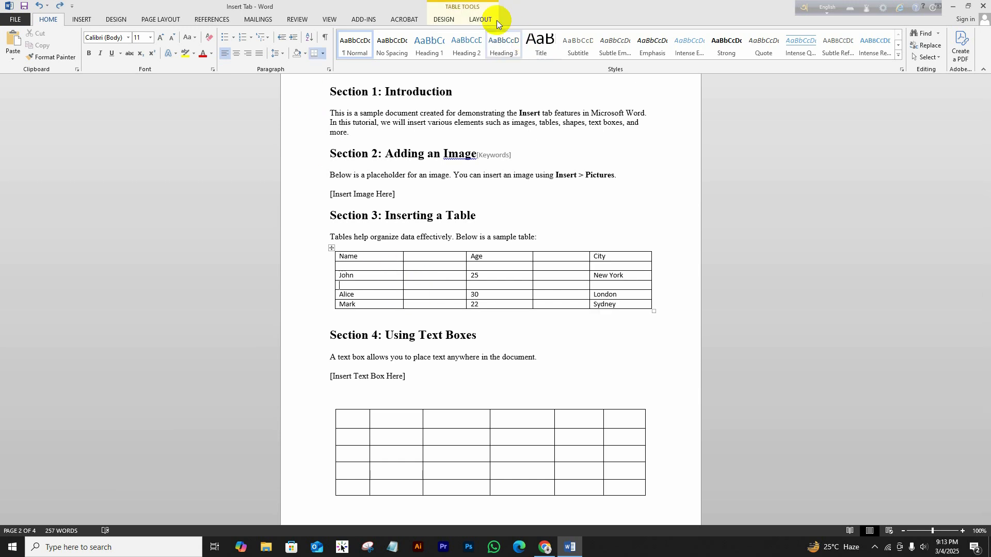
click(494, 19)
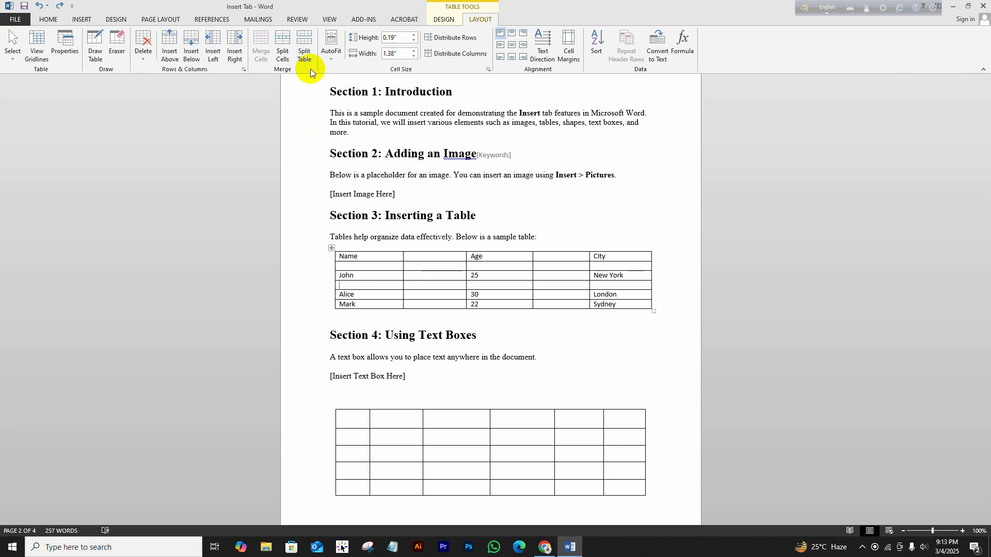
Apply AutoFit Fixed Column Width to the whole table.
click(332, 58)
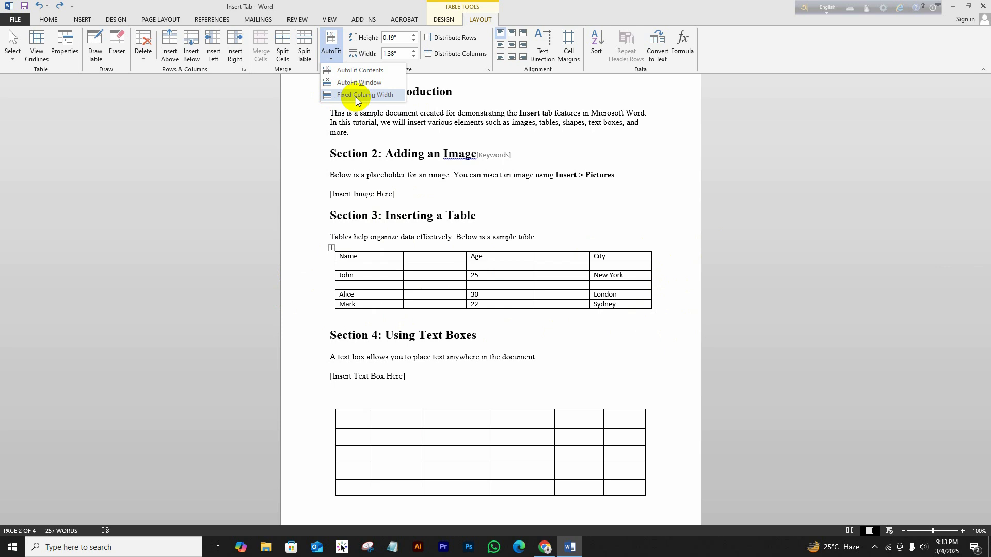
click(339, 96)
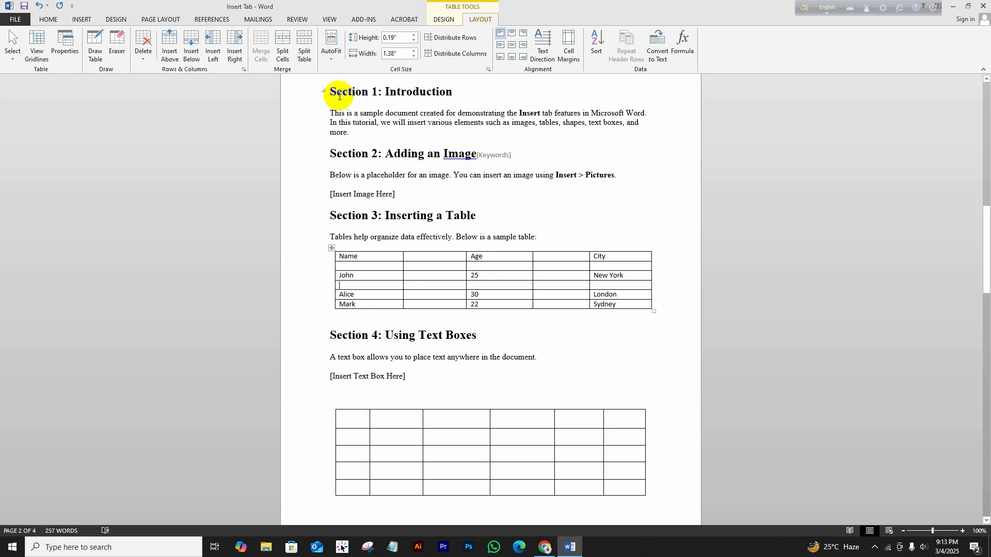
click(331, 250)
click(327, 58)
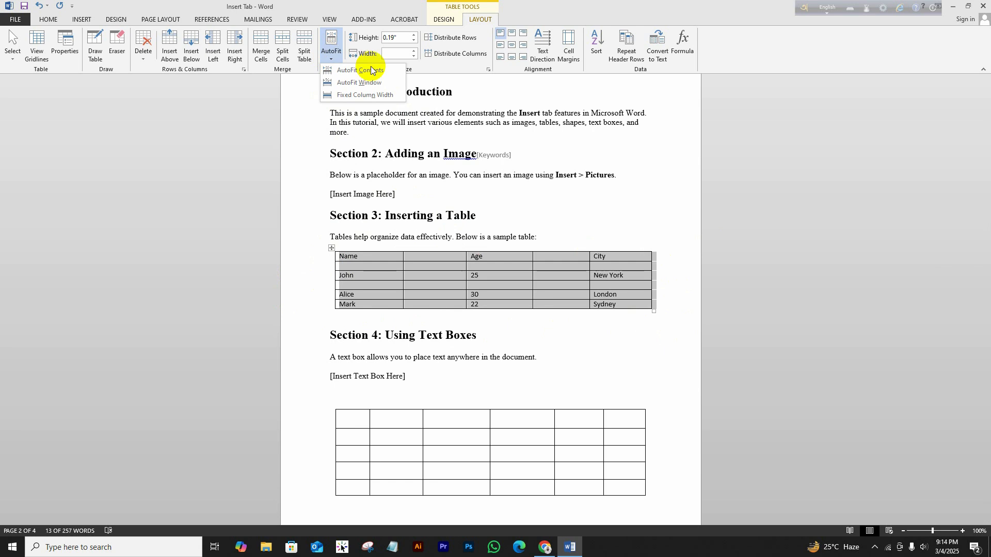
click(366, 94)
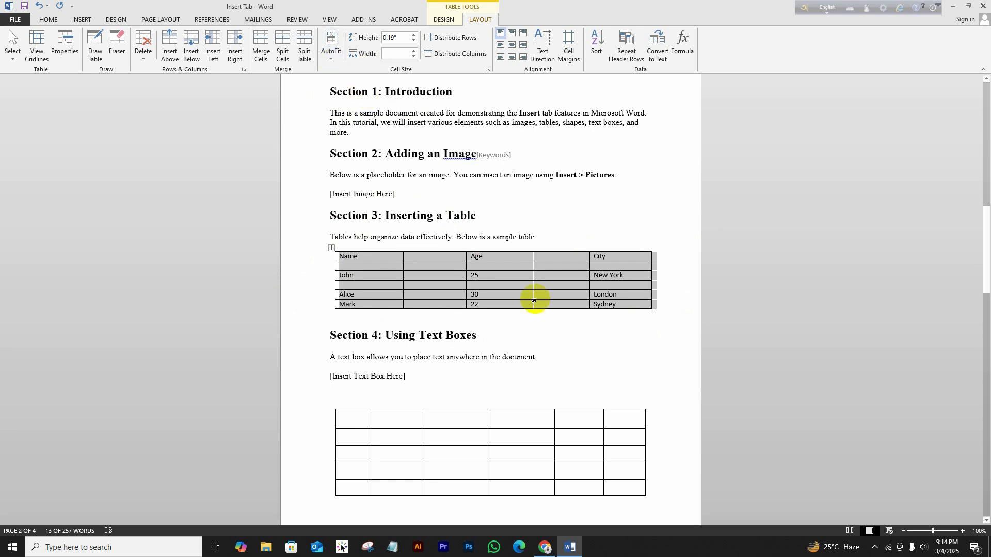
Try AutoFit Window and AutoFit Contents, settling on AutoFit Window for full page width.
click(332, 61)
click(356, 84)
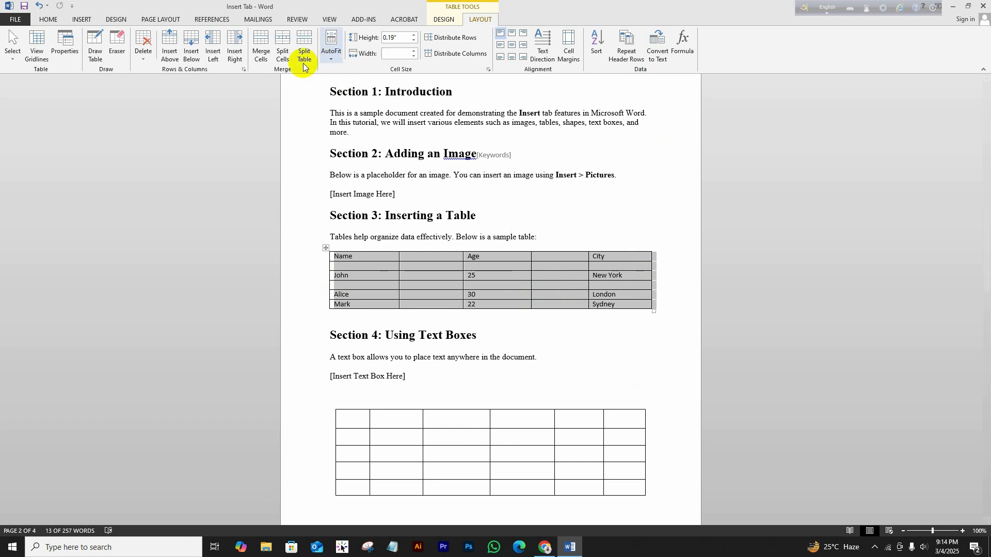
click(332, 61)
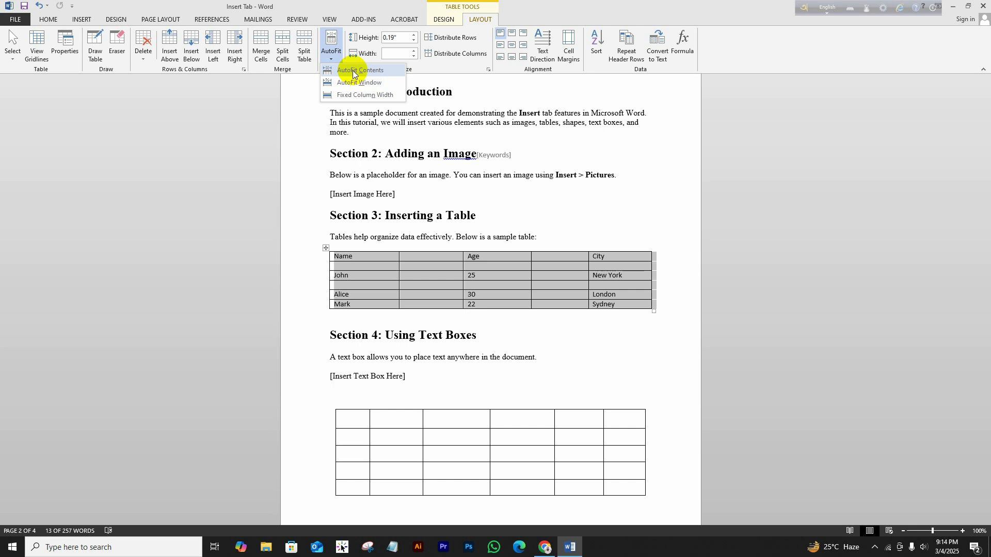
click(352, 72)
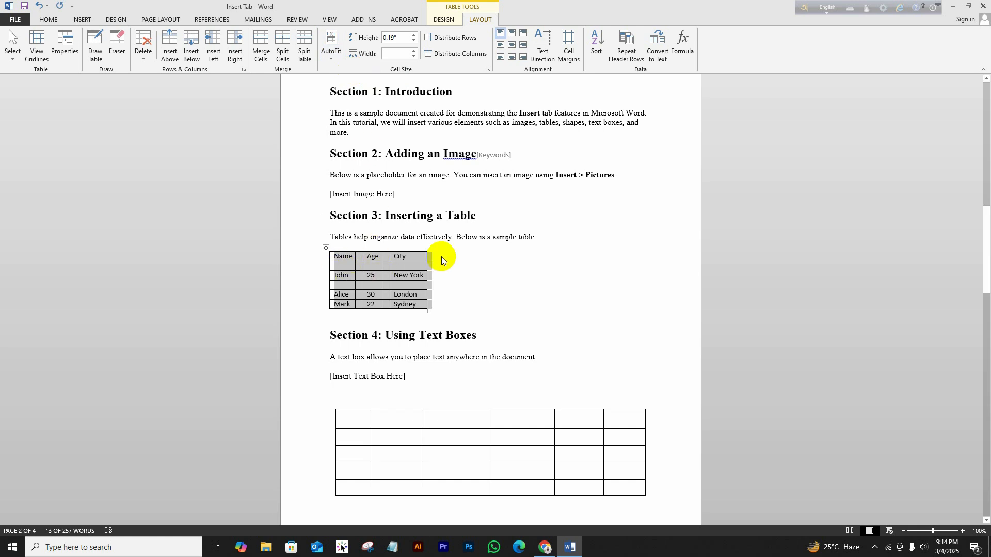
click(330, 62)
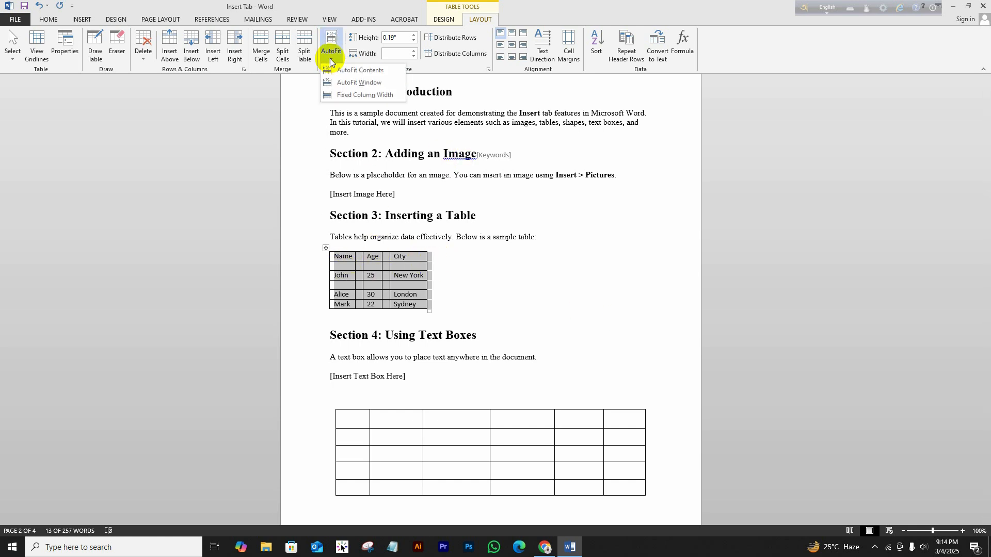
click(360, 83)
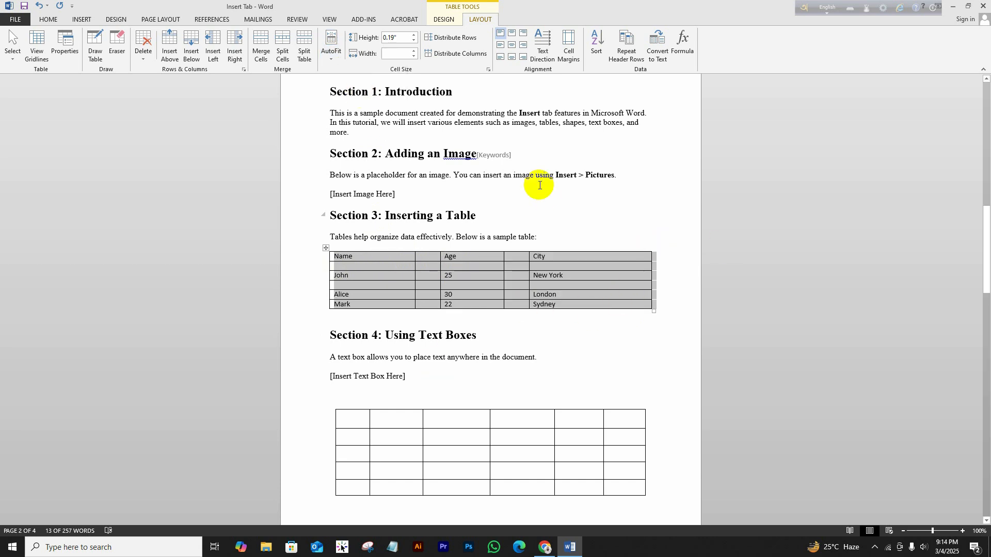
click(655, 212)
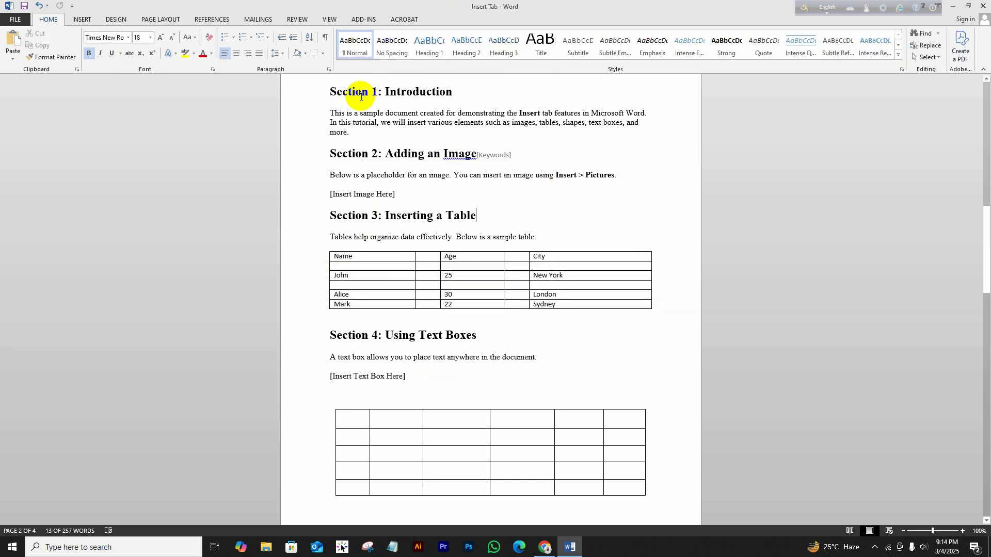
click(326, 248)
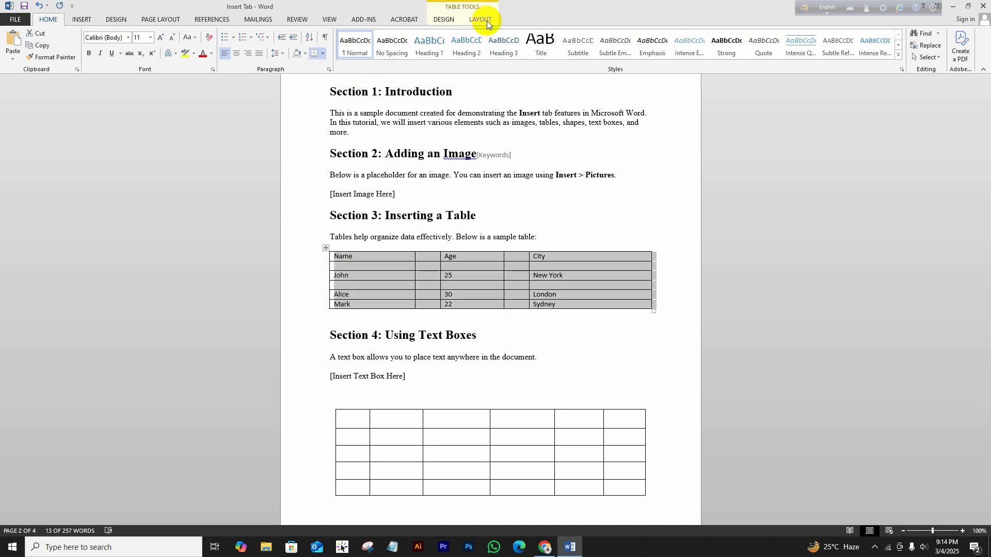
click(487, 20)
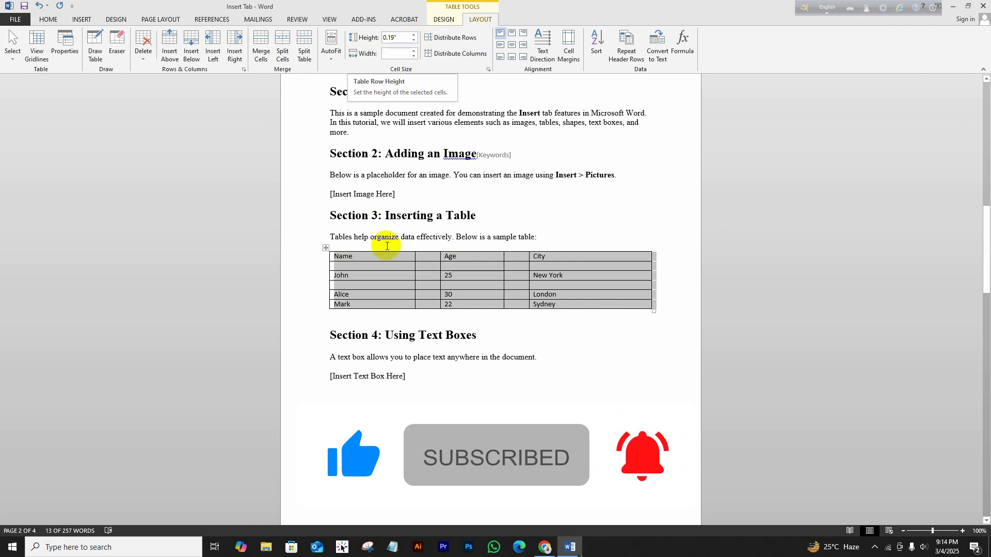
click(360, 258)
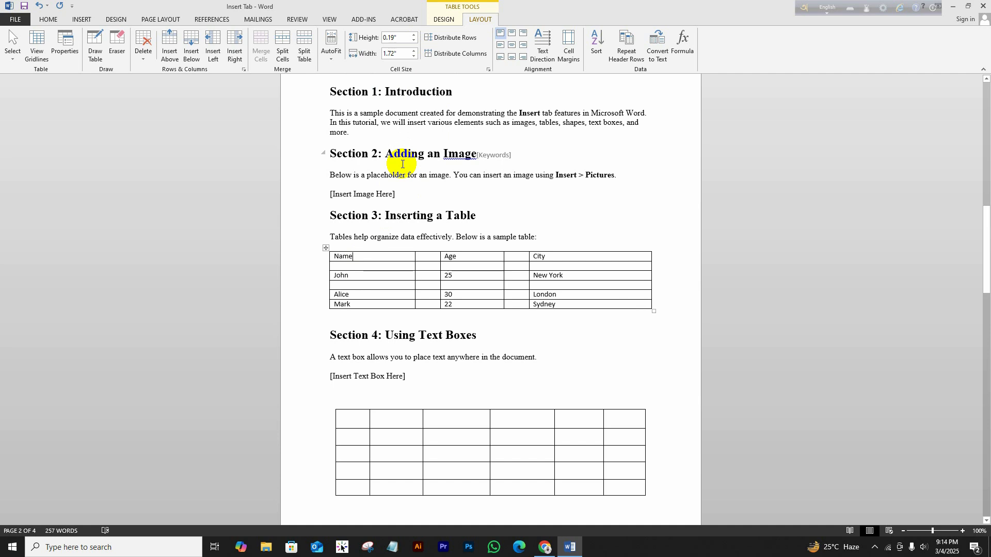
click(412, 35)
click(412, 35)
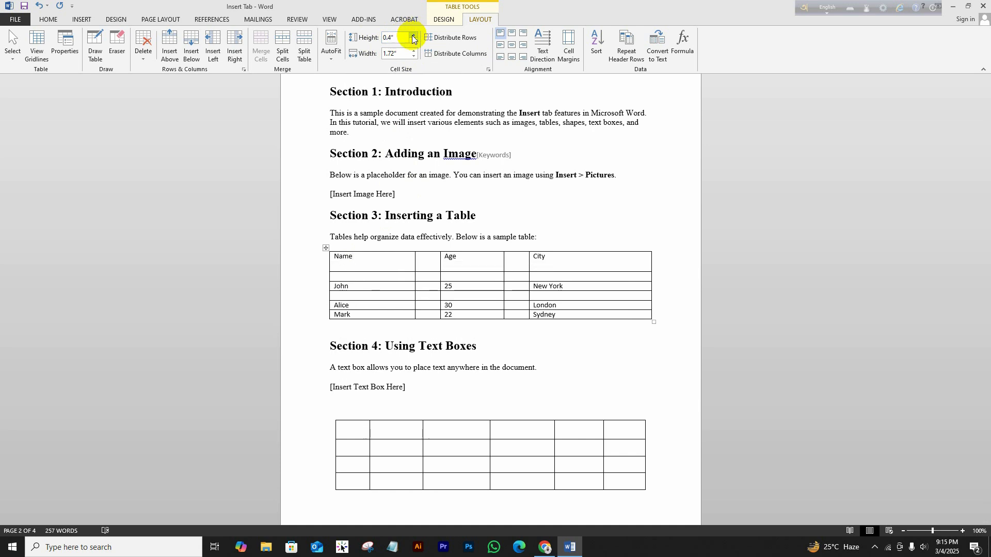
click(415, 37)
click(415, 38)
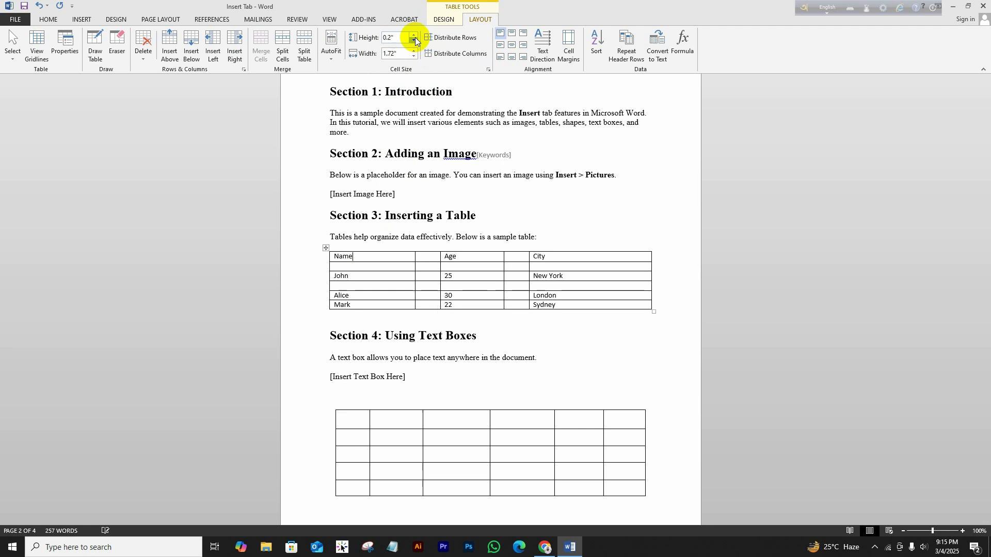
click(414, 38)
double_click(391, 38)
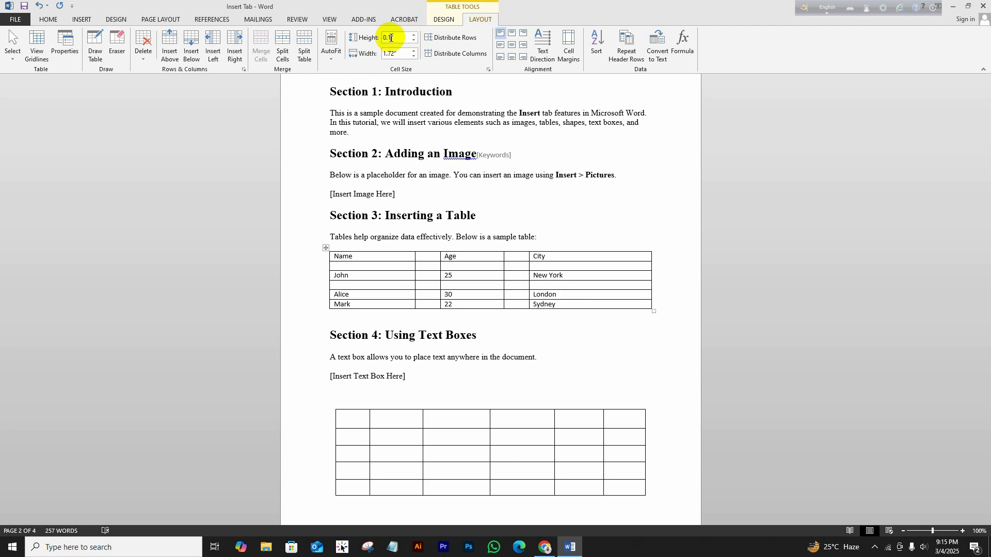
key(Return)
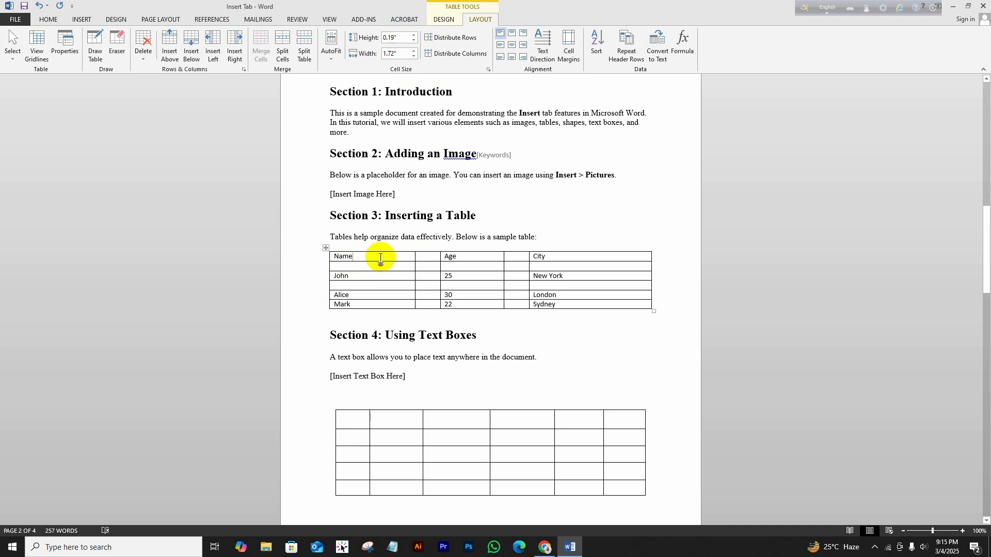
click(413, 56)
click(413, 55)
click(413, 56)
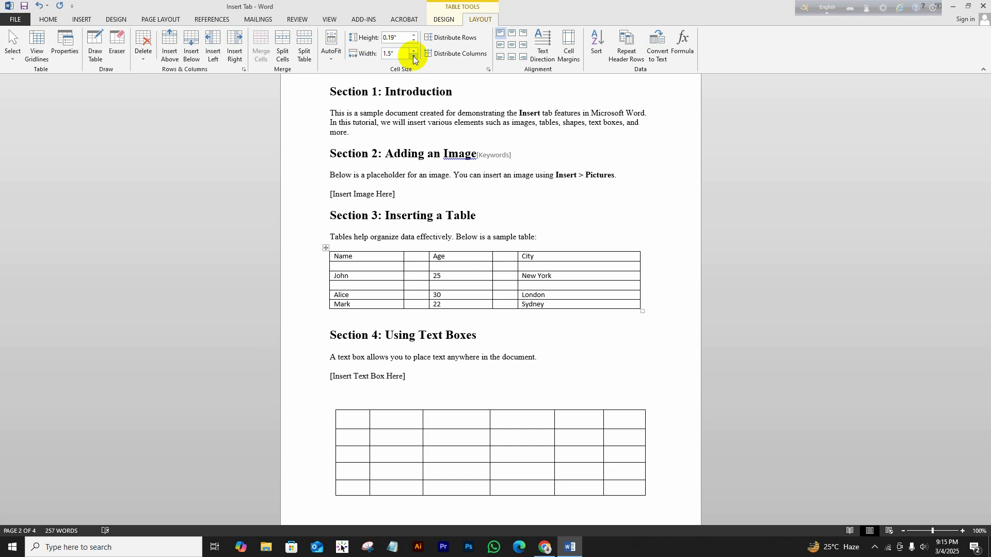
click(413, 56)
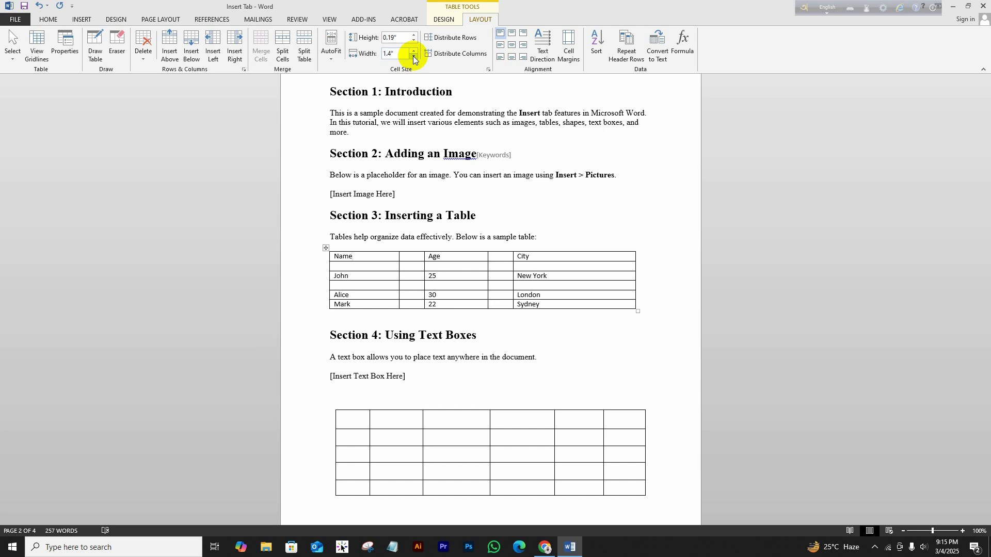
click(415, 52)
click(415, 51)
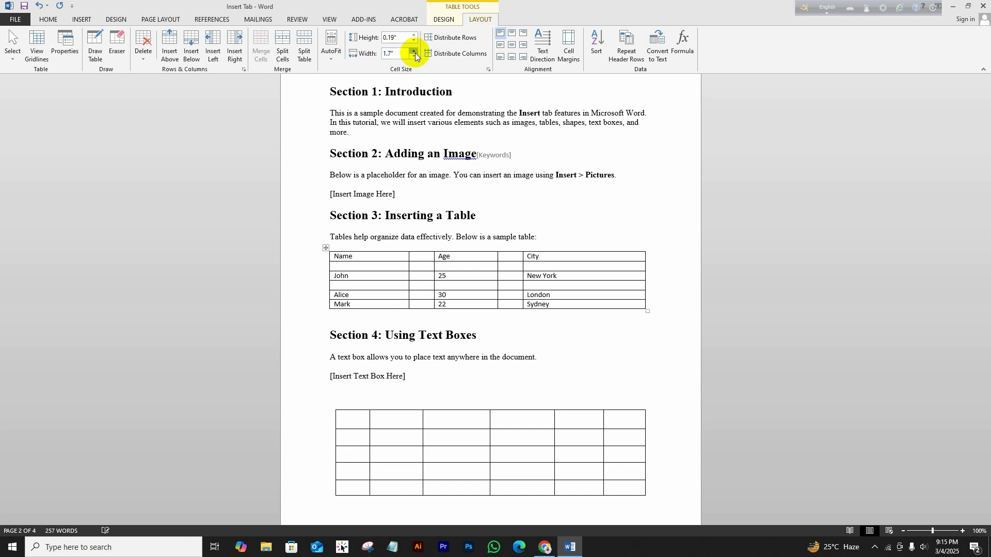
click(415, 52)
click(415, 51)
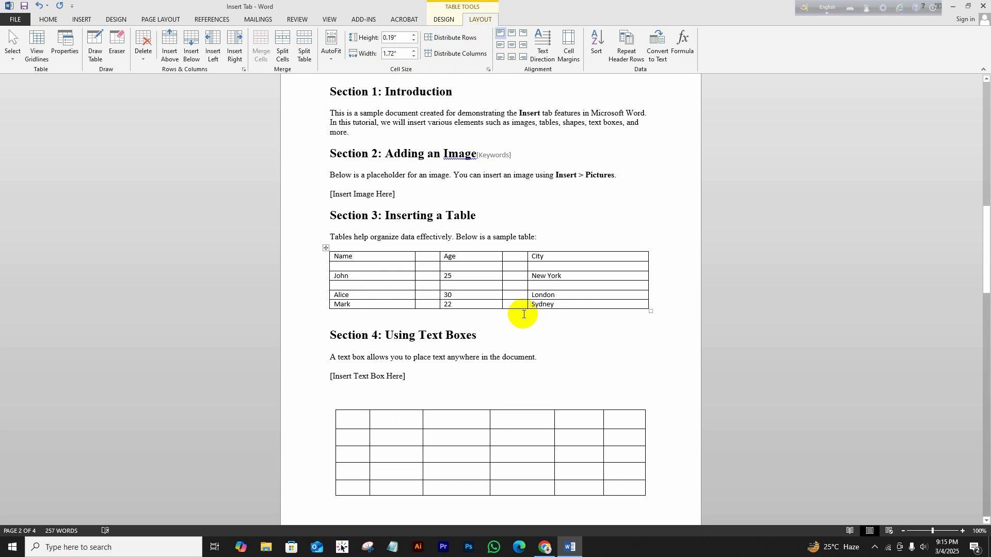
Drag the Mark row and the blank row under the header taller, then select the table.
drag(514, 308, 514, 325)
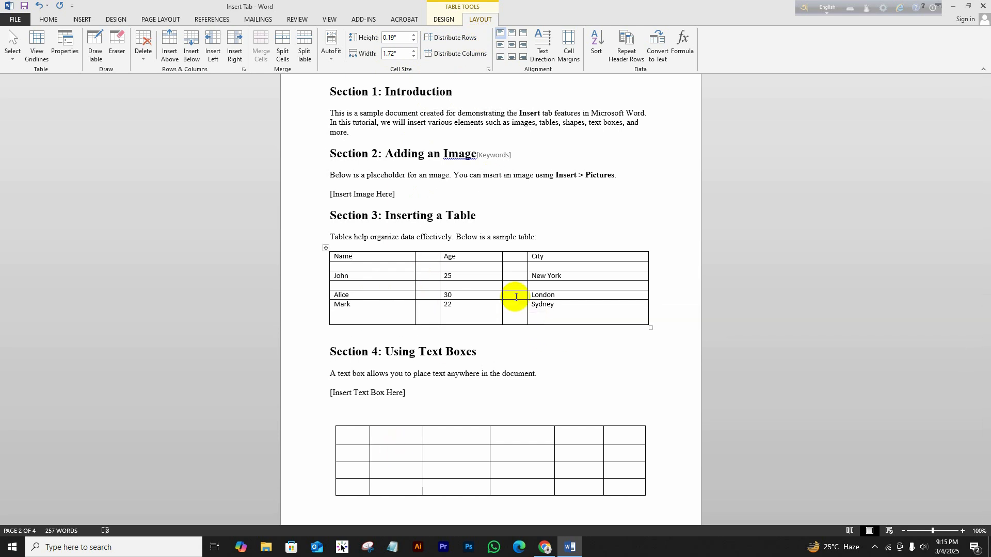
drag(514, 272, 514, 288)
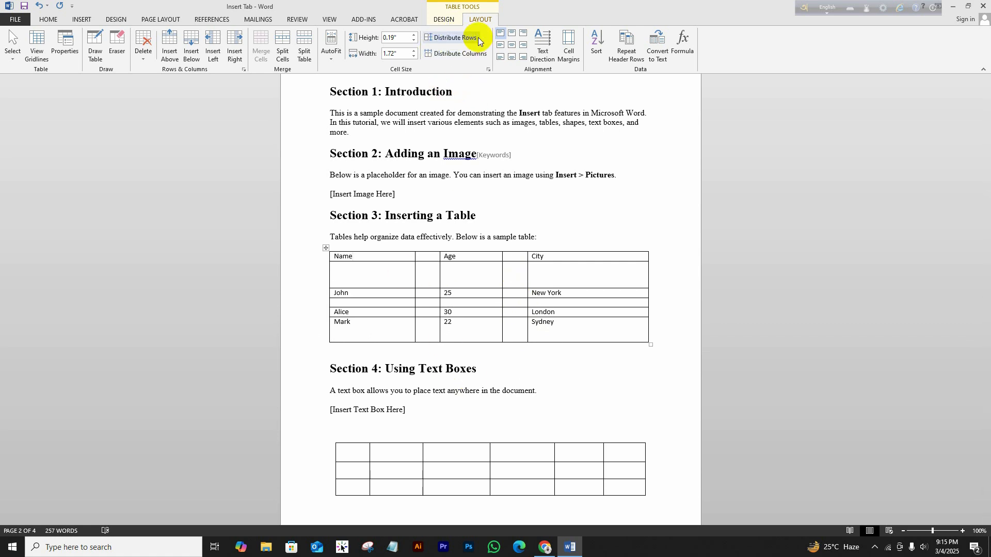
click(327, 250)
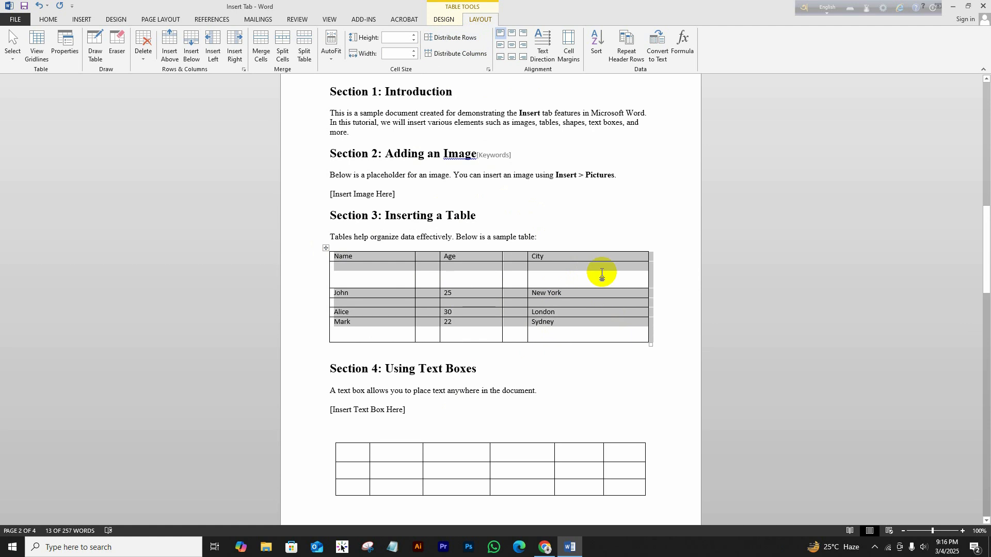
Distribute all table rows to an even 0.3" height.
click(463, 39)
click(604, 396)
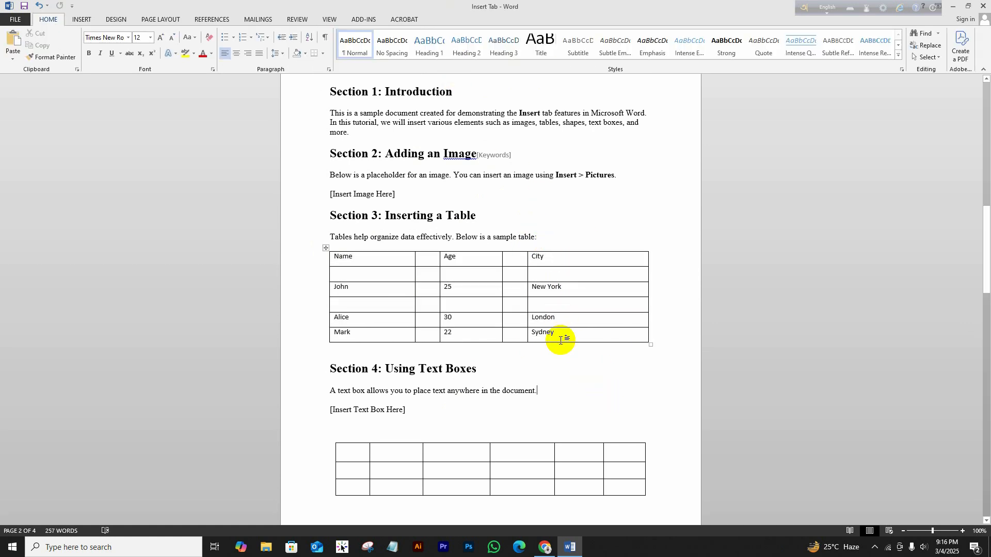
click(326, 248)
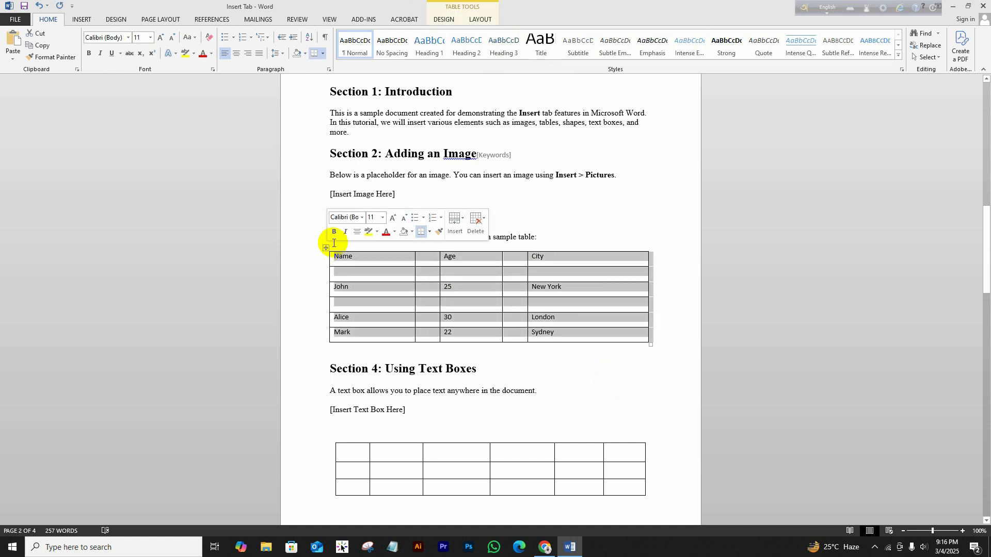
click(485, 20)
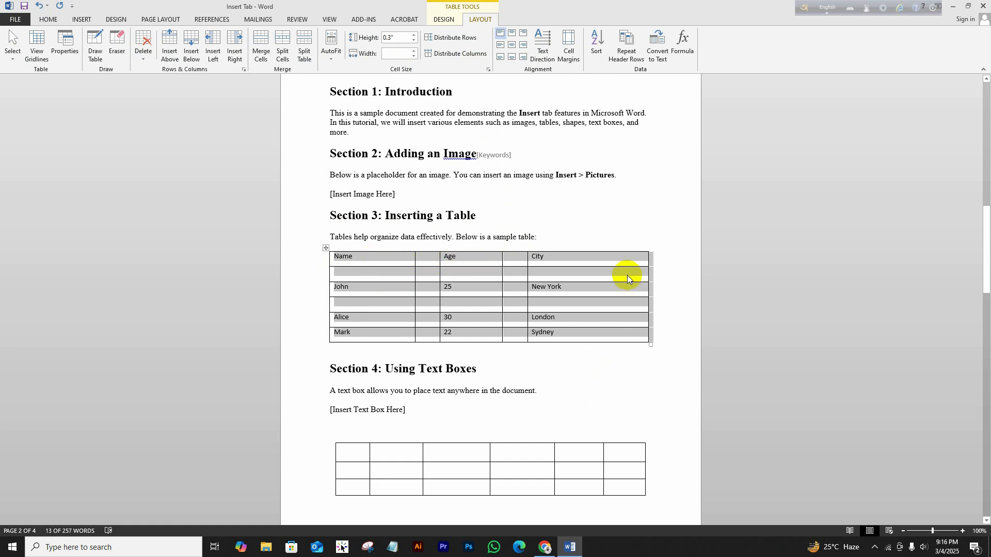
Distribute all table columns to an even 1.29" width.
click(428, 53)
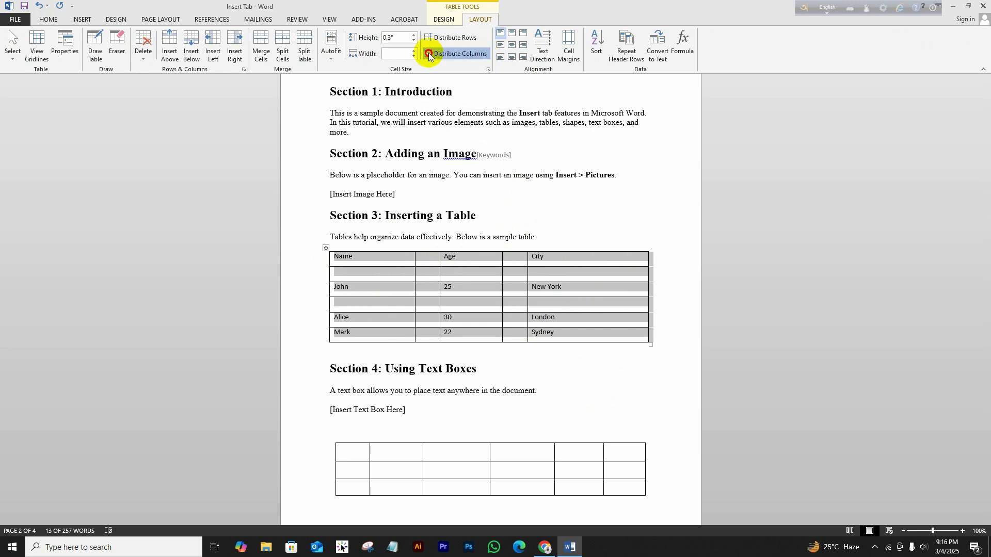
click(640, 352)
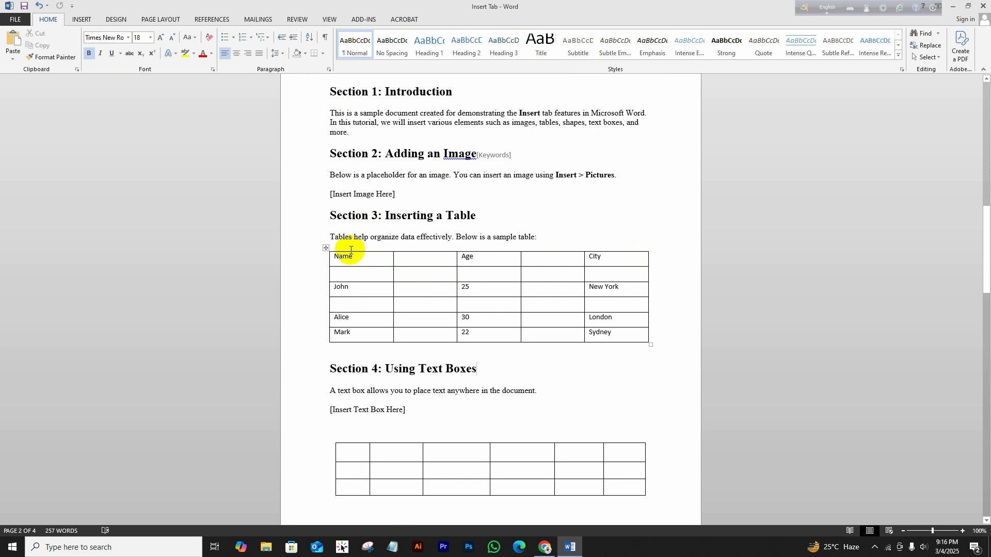
click(326, 248)
click(486, 20)
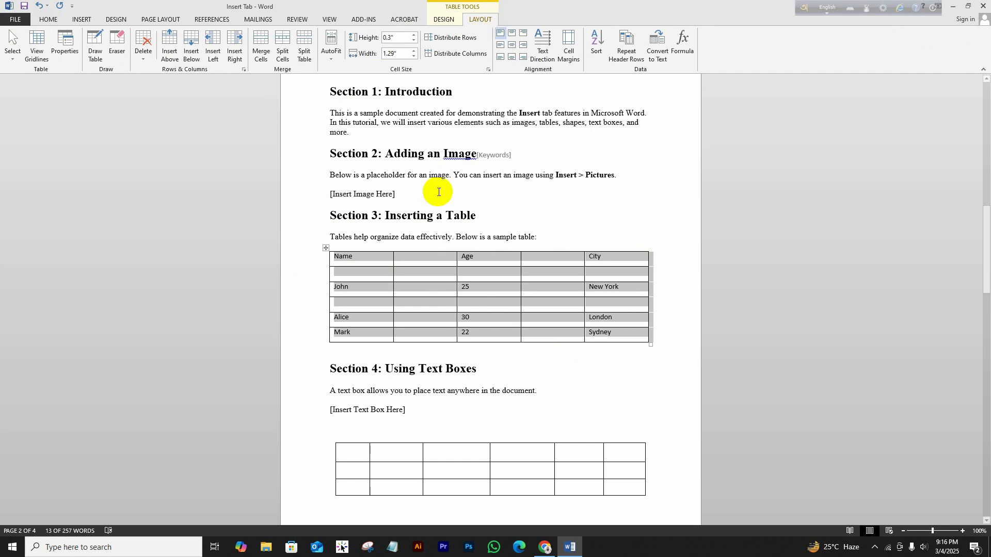
Drag the Name header row's bottom border down to a 0.54" height.
click(358, 259)
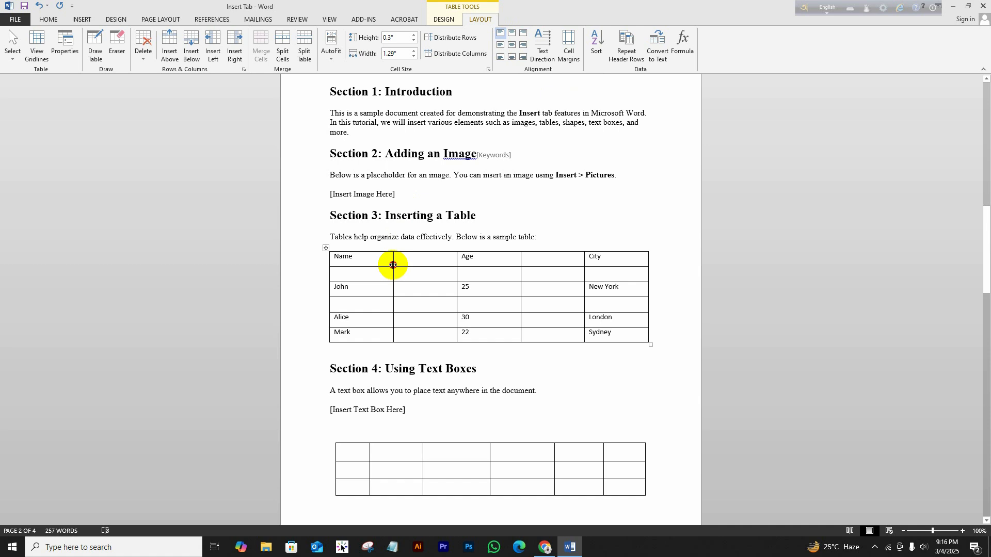
mouse_move(329, 268)
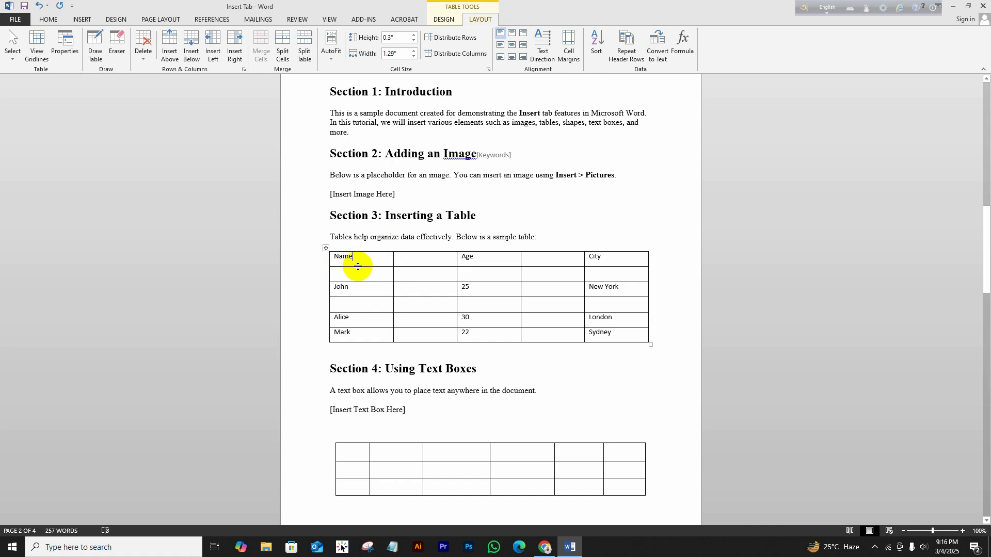
drag(357, 266, 356, 278)
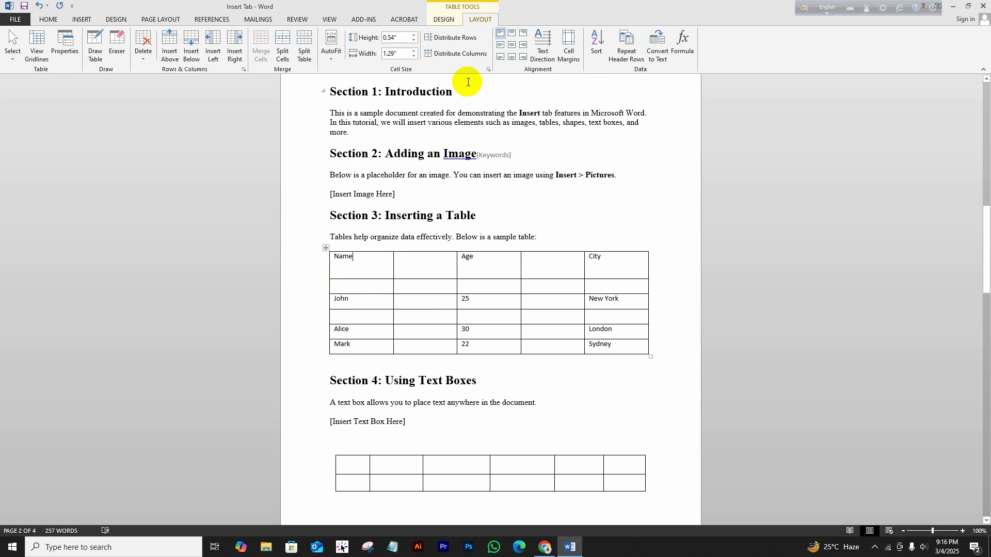
Test several cell alignment options on the Name header, ending with a bottom alignment.
click(512, 32)
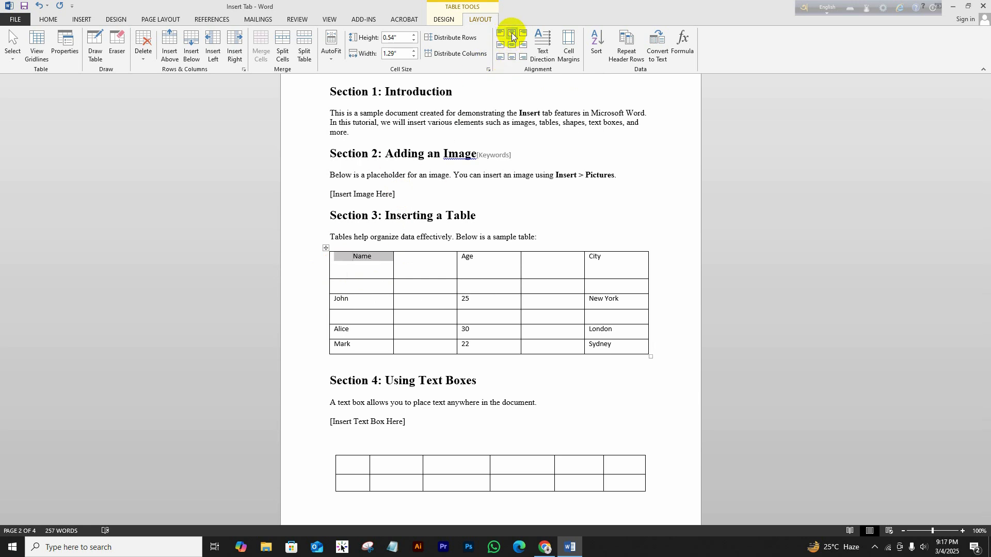
click(525, 34)
click(513, 44)
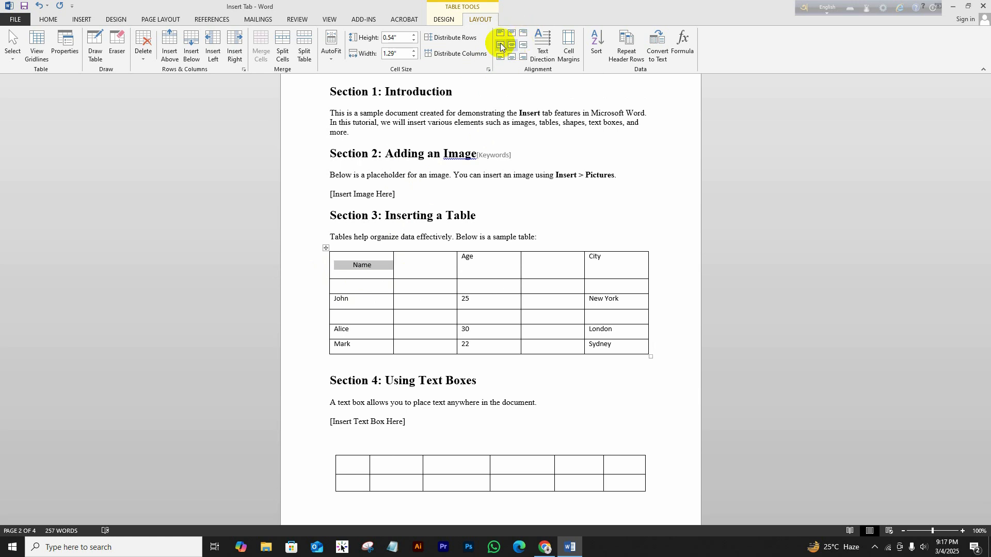
click(501, 46)
click(523, 60)
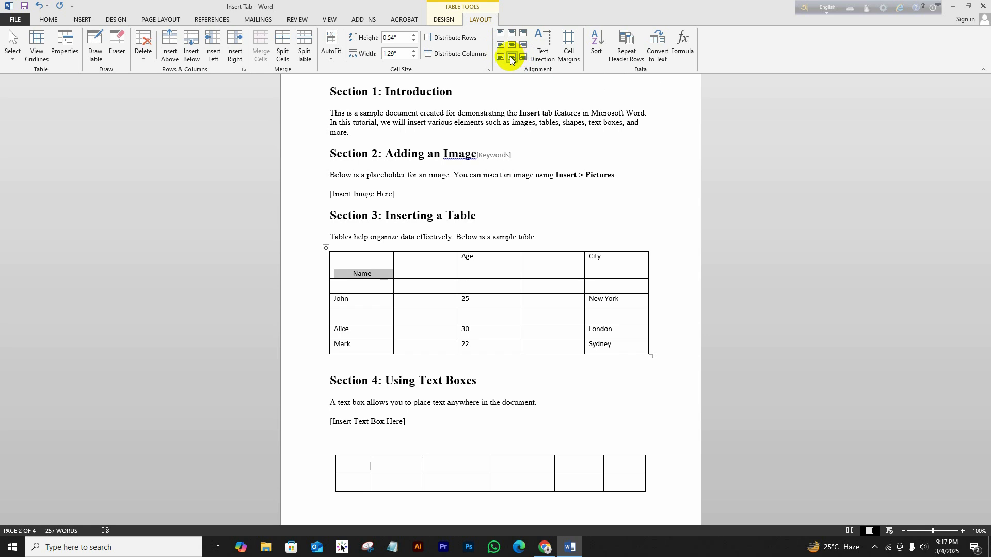
Type a person's full name after Name, capitalise the surname, and widen the first column.
click(373, 273)
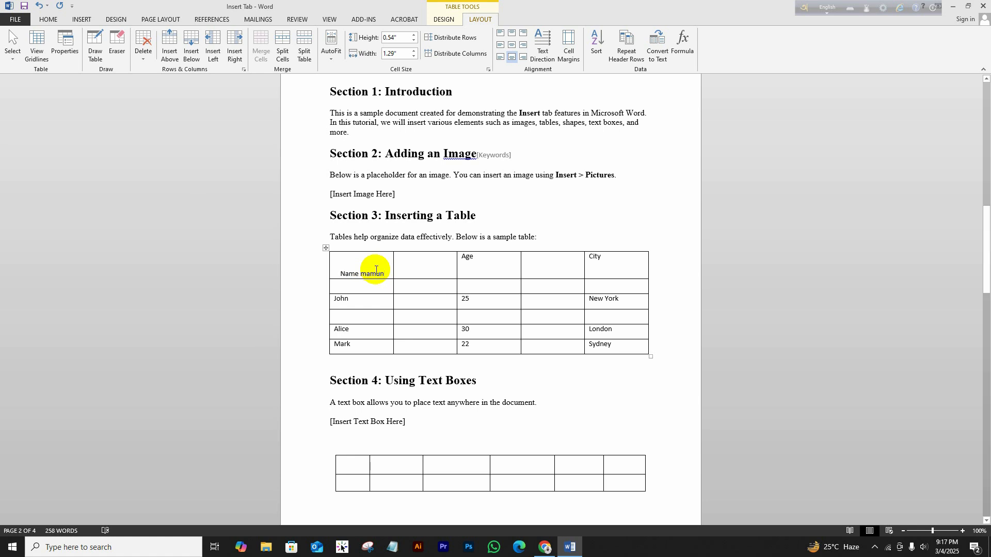
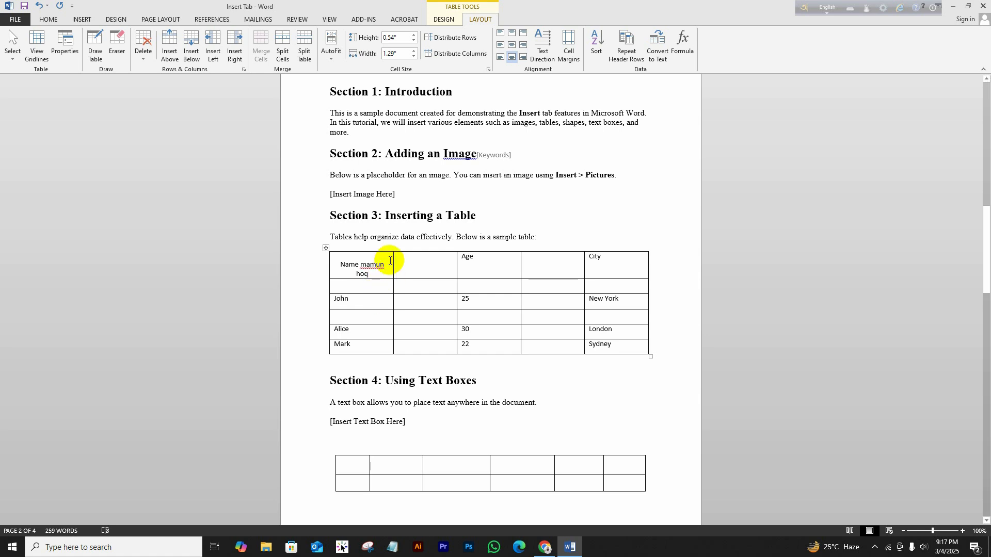
click(361, 272)
key(BackSpace)
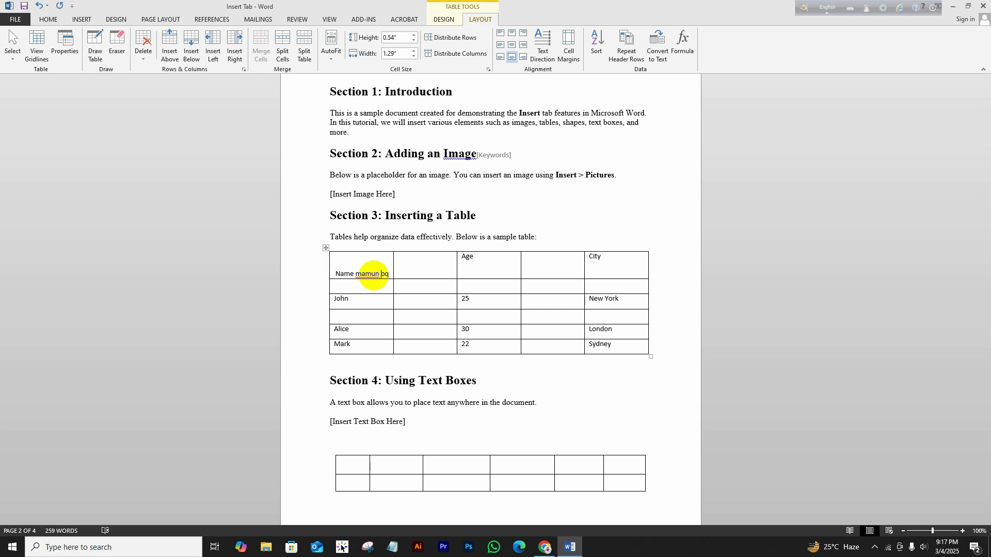
text(H)
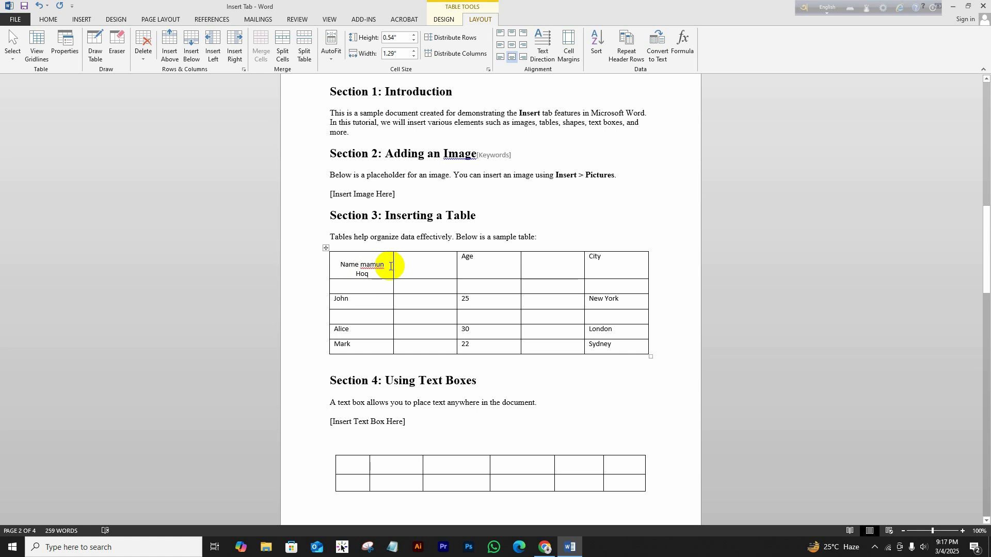
drag(393, 265, 400, 264)
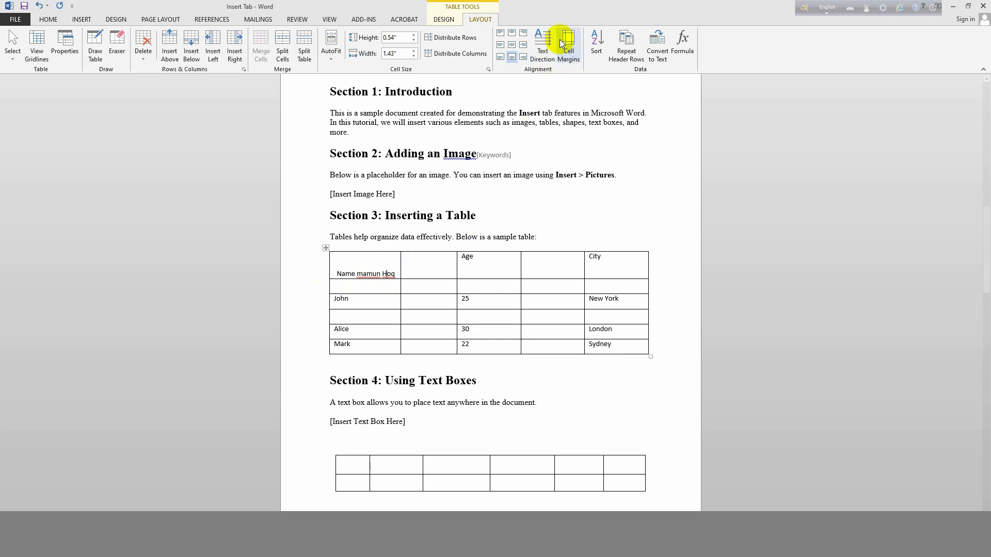
Reduce the right cell margin in the Cell Margins dialog so the name fits.
click(570, 42)
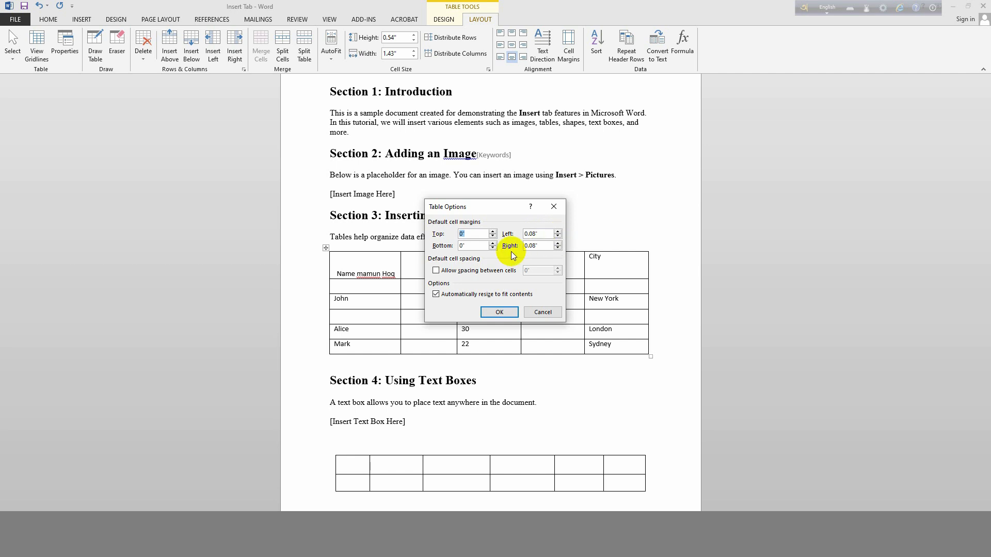
click(557, 248)
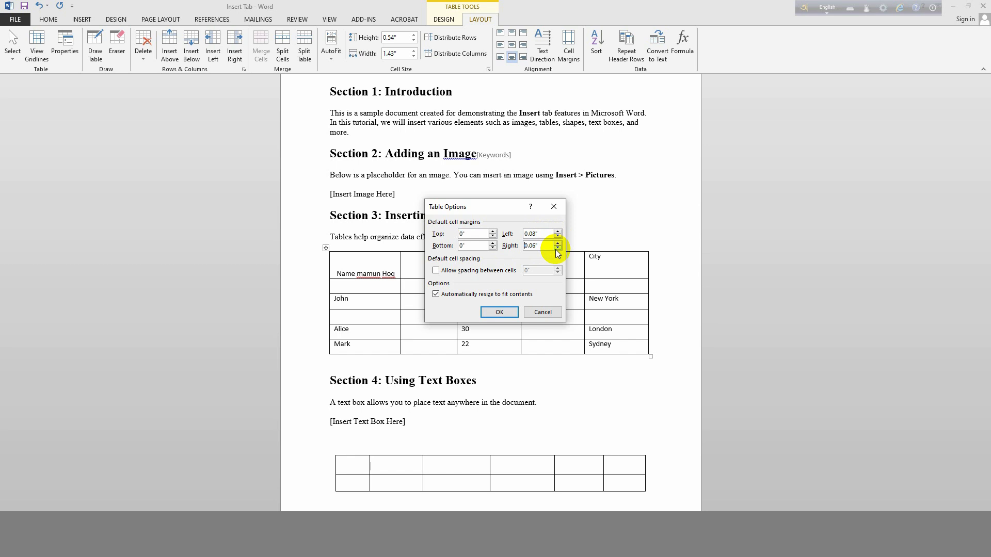
click(556, 248)
click(503, 311)
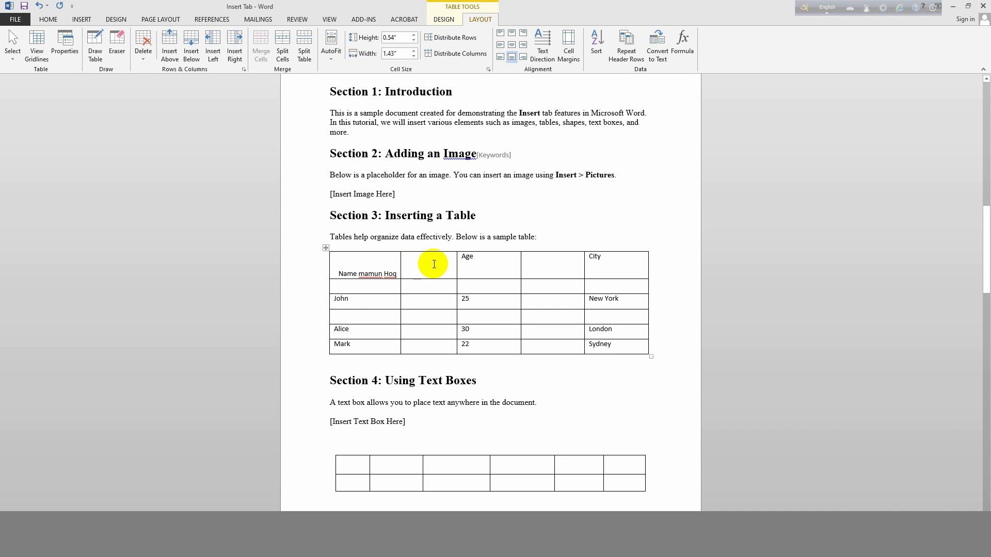
Trim the extra letters from the name and keep default margins: 0" top/bottom, 0.08" left/right.
text(hh)
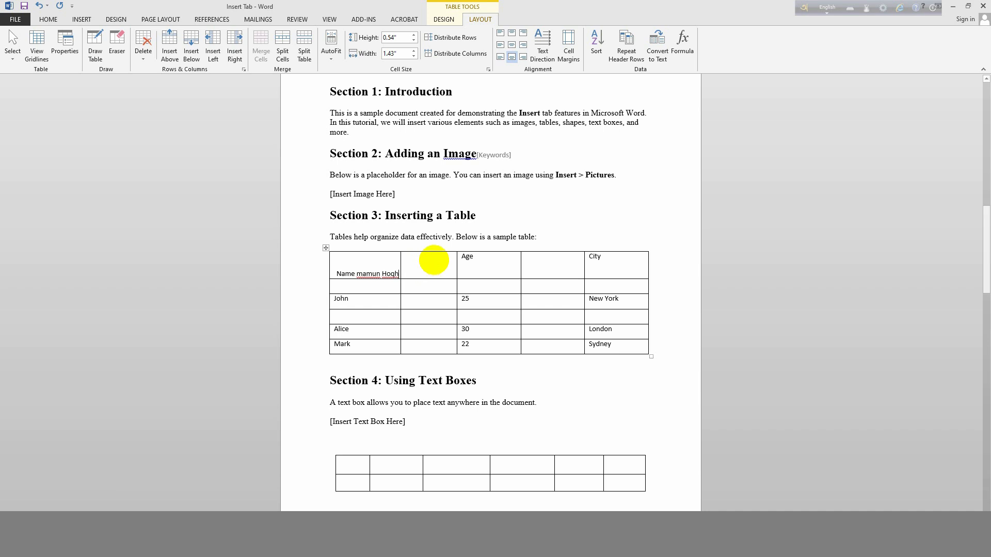
text(h)
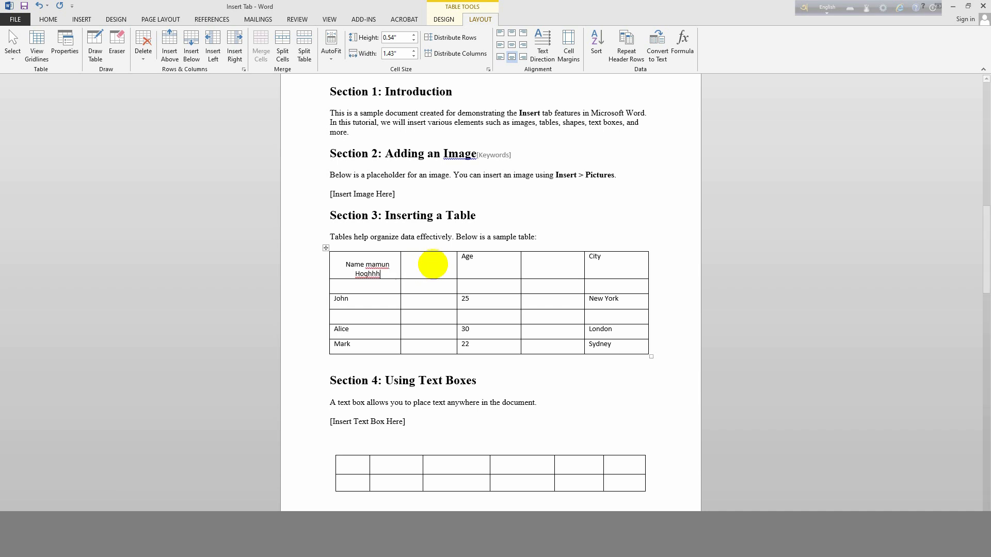
key(BackSpace)
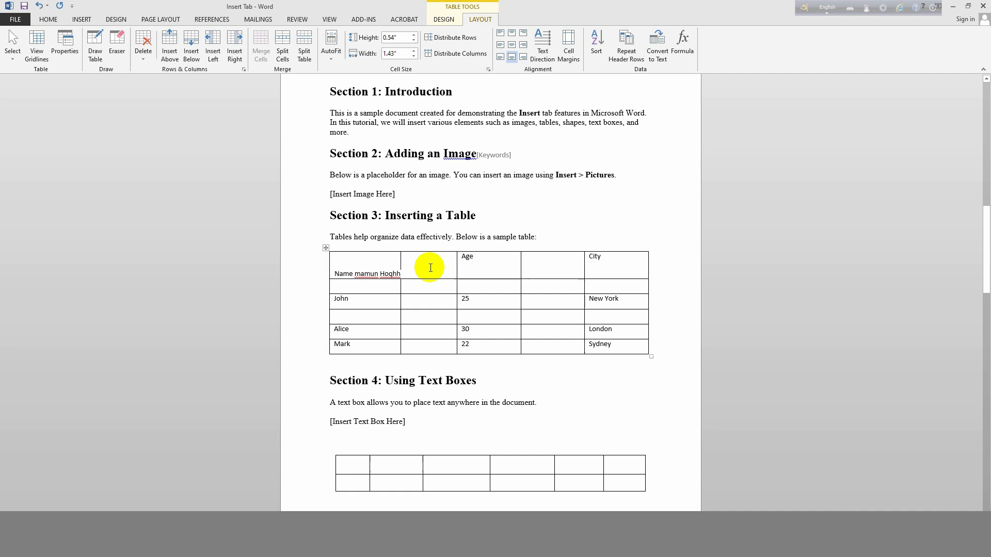
click(568, 43)
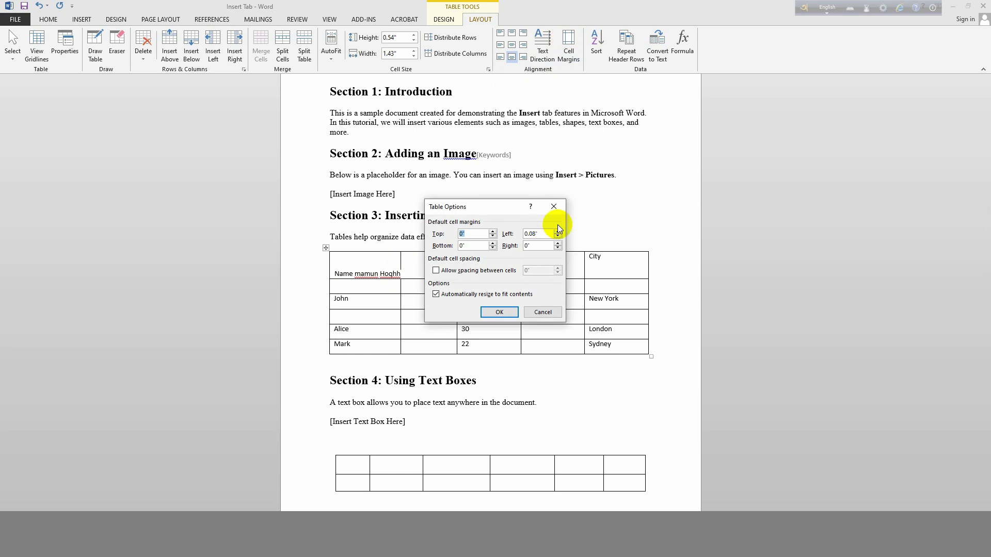
click(558, 243)
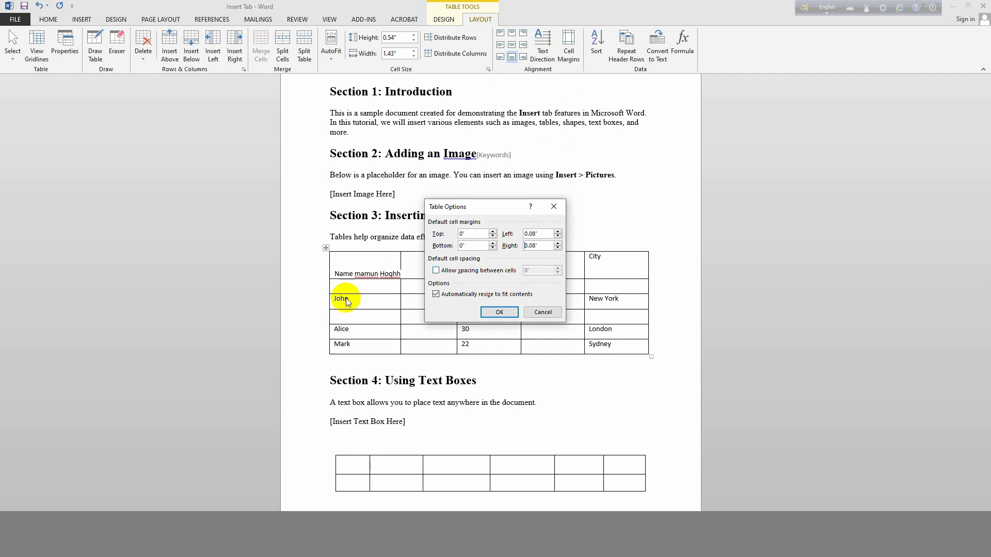
click(505, 311)
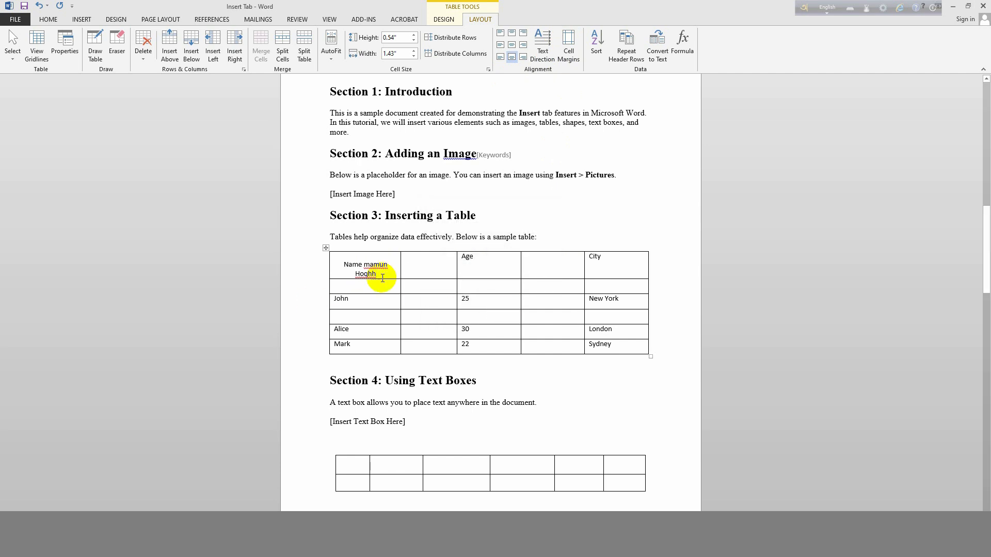
key(BackSpace)
key(BackSpace)
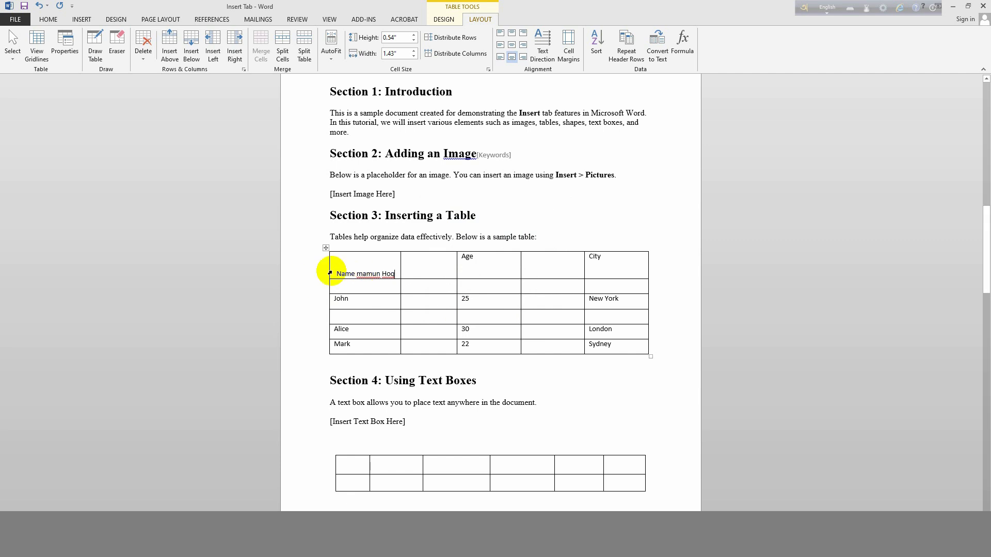
click(568, 47)
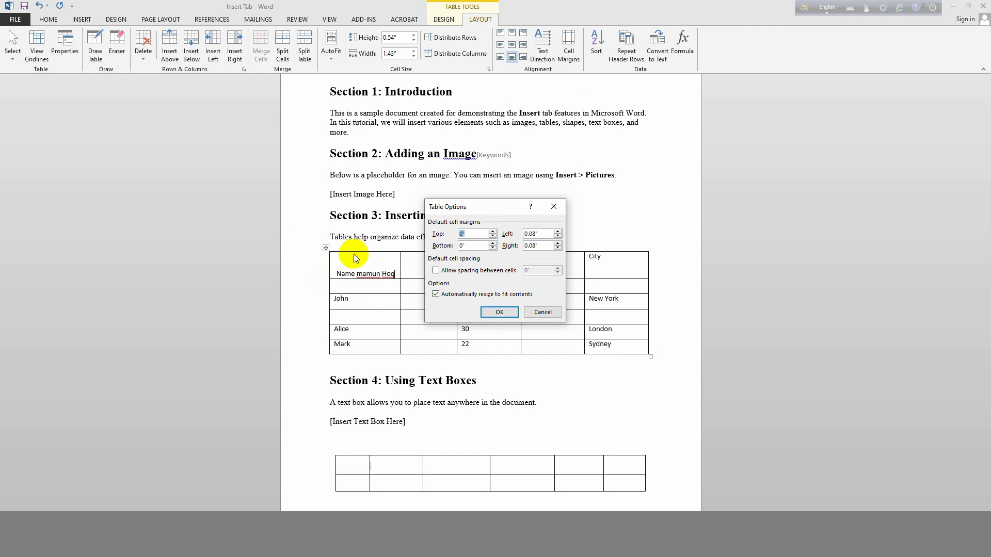
click(500, 312)
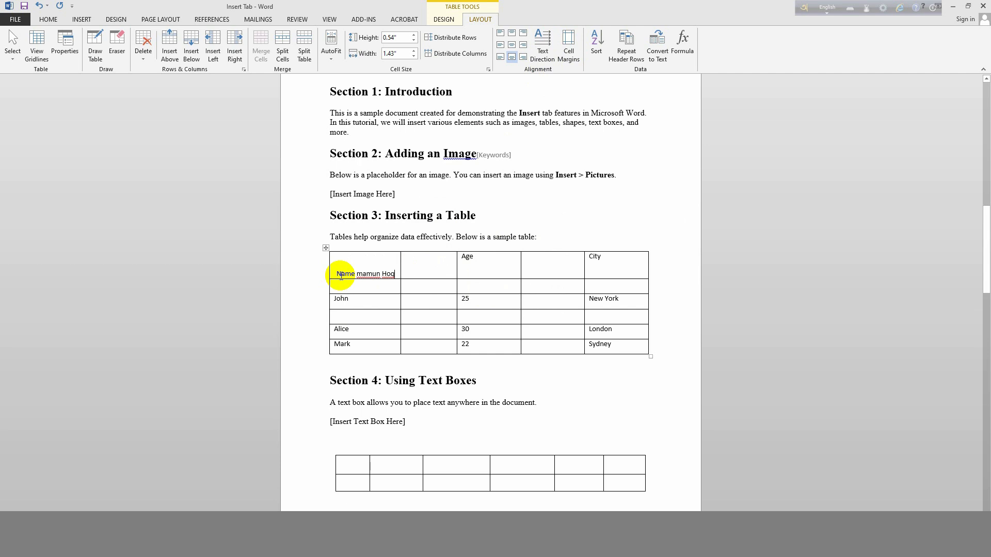
Cycle the Name header cell's text through its vertical and horizontal directions.
click(537, 36)
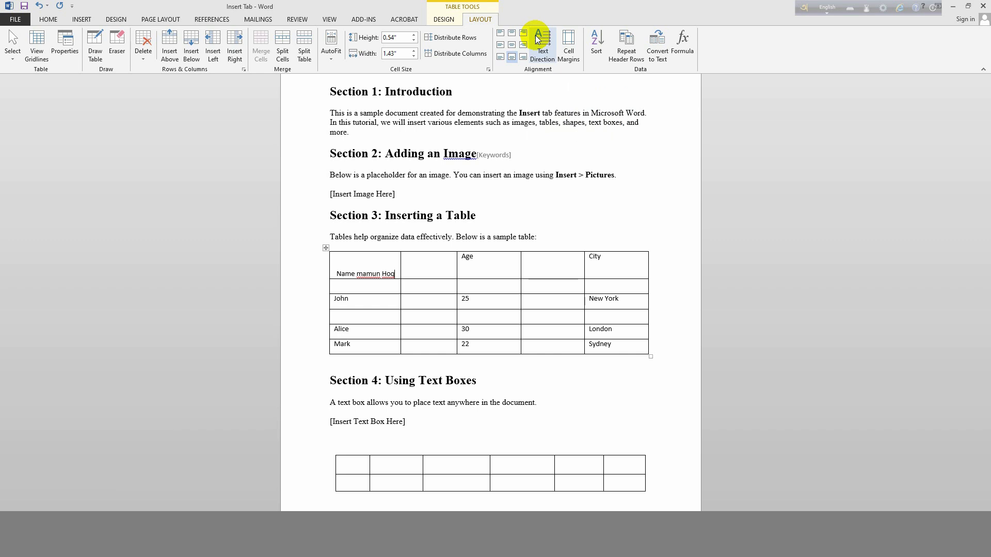
click(542, 37)
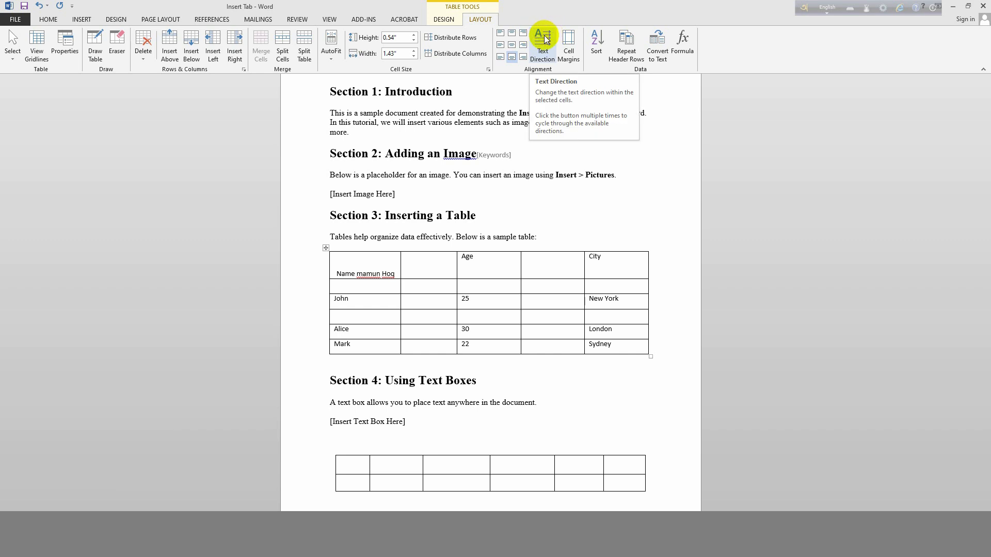
click(546, 39)
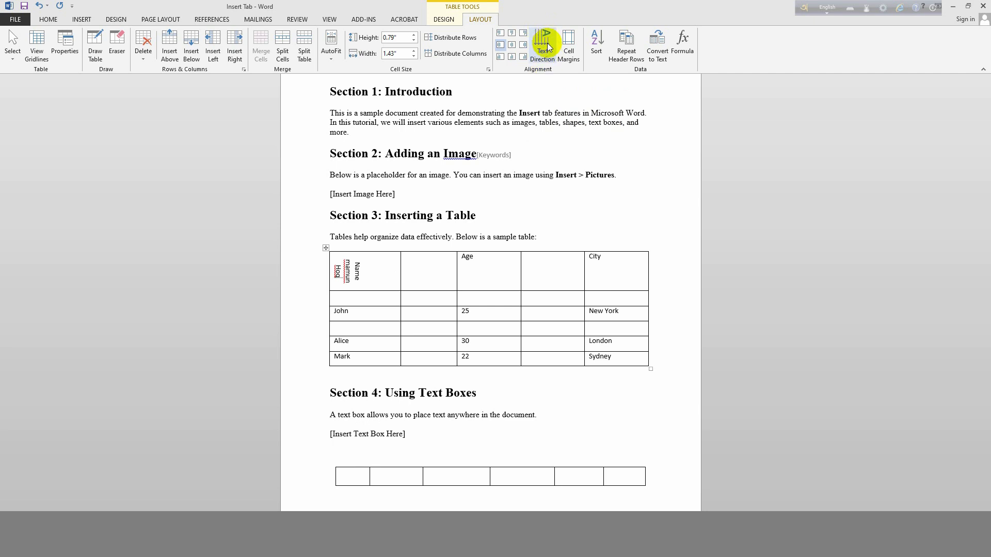
click(546, 47)
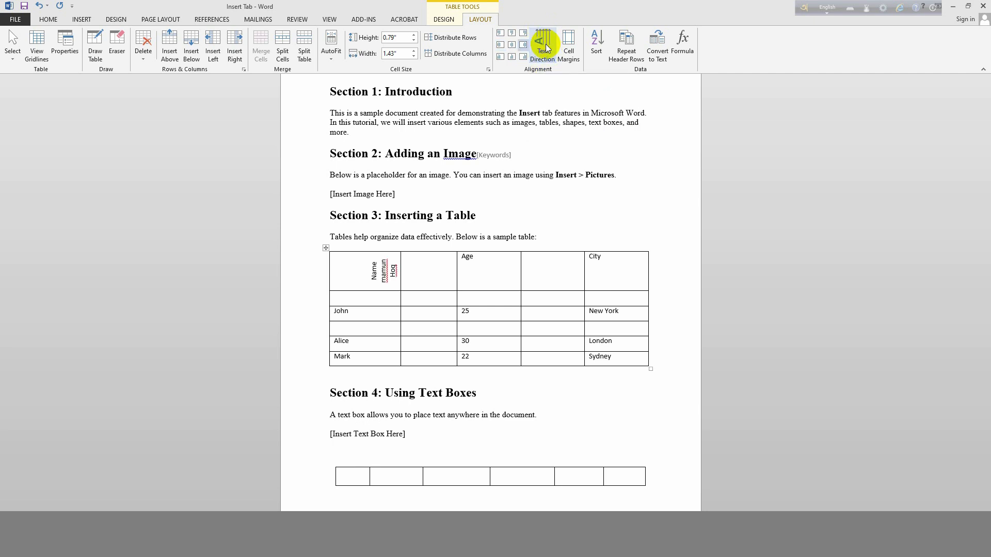
click(546, 46)
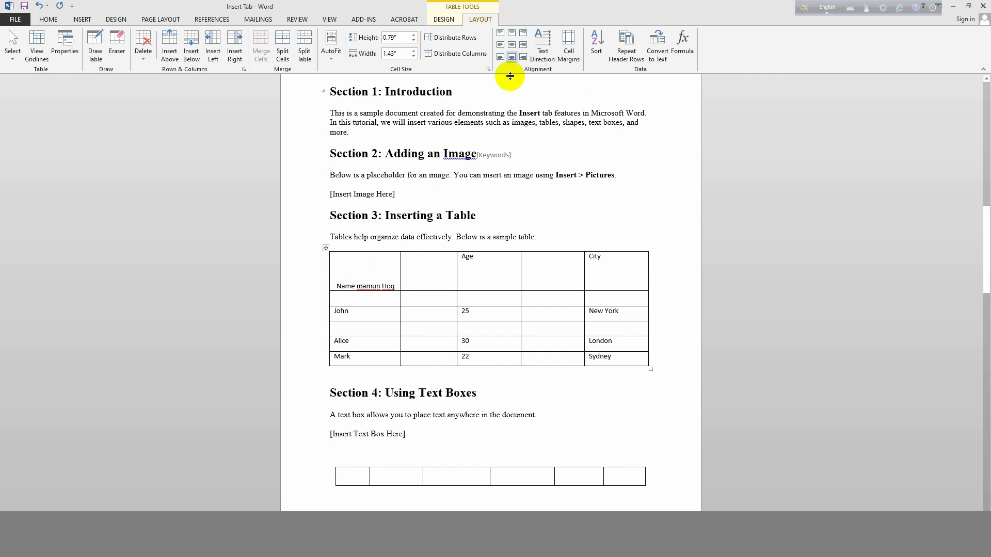
click(546, 47)
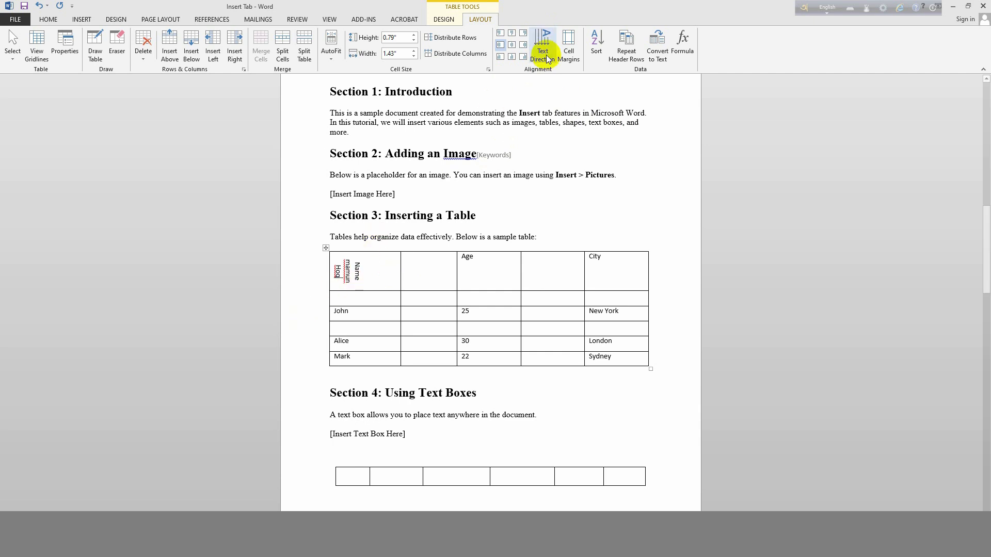
click(542, 48)
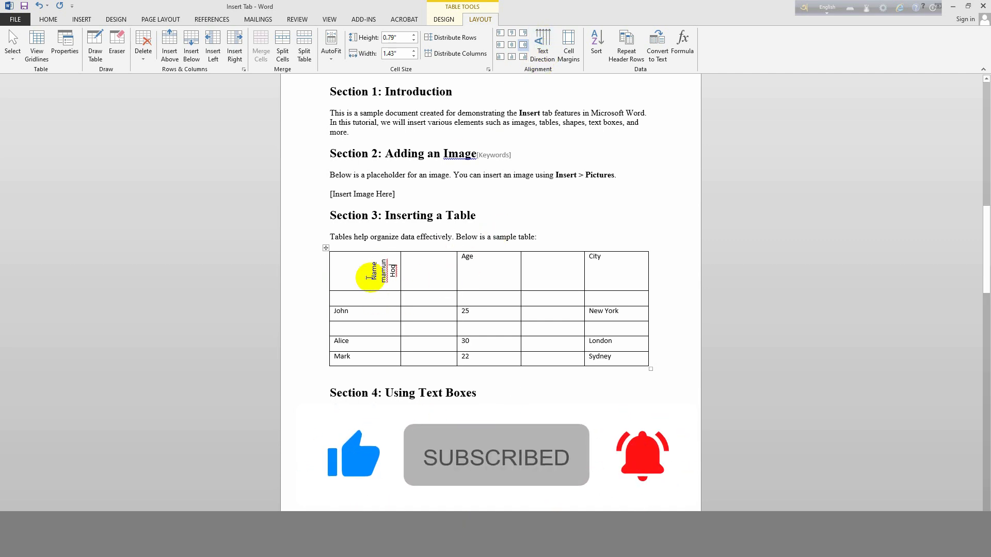
Try centre, left and top-centre alignments on the vertical text, then make it horizontal again.
click(510, 46)
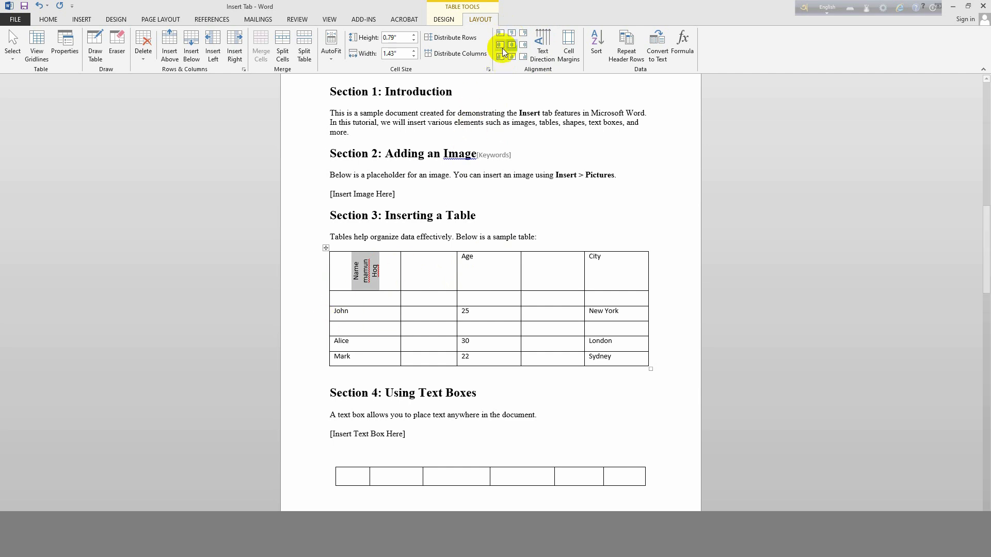
click(500, 33)
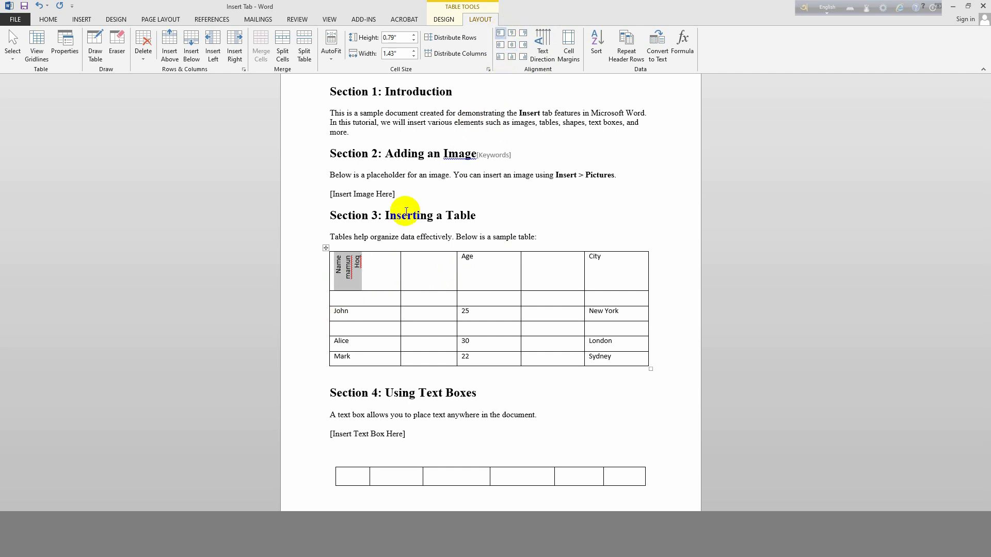
click(511, 33)
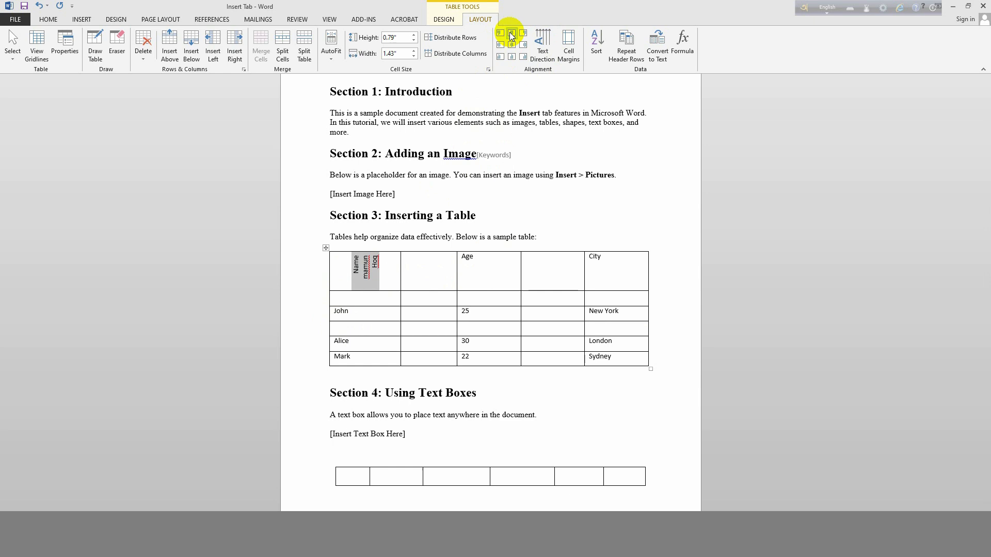
click(511, 45)
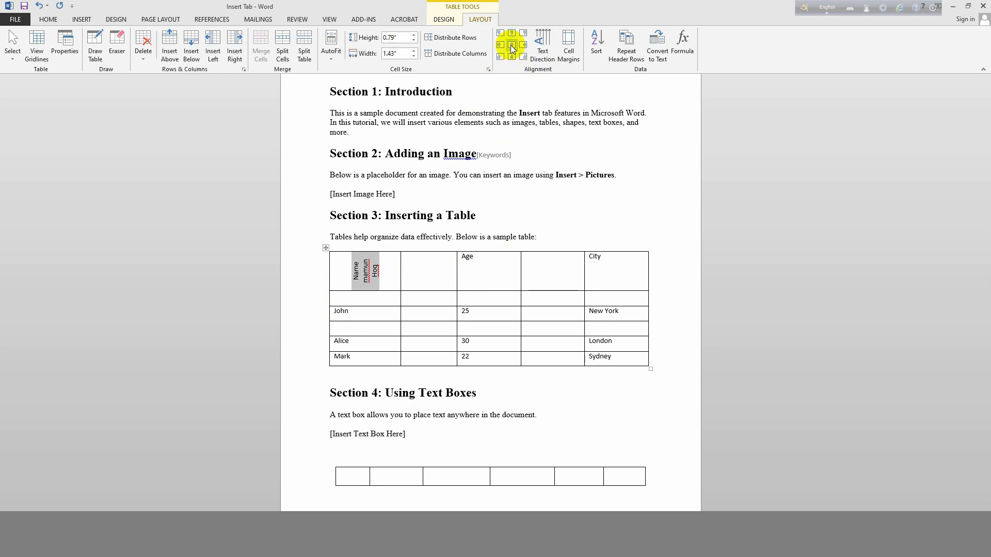
click(542, 42)
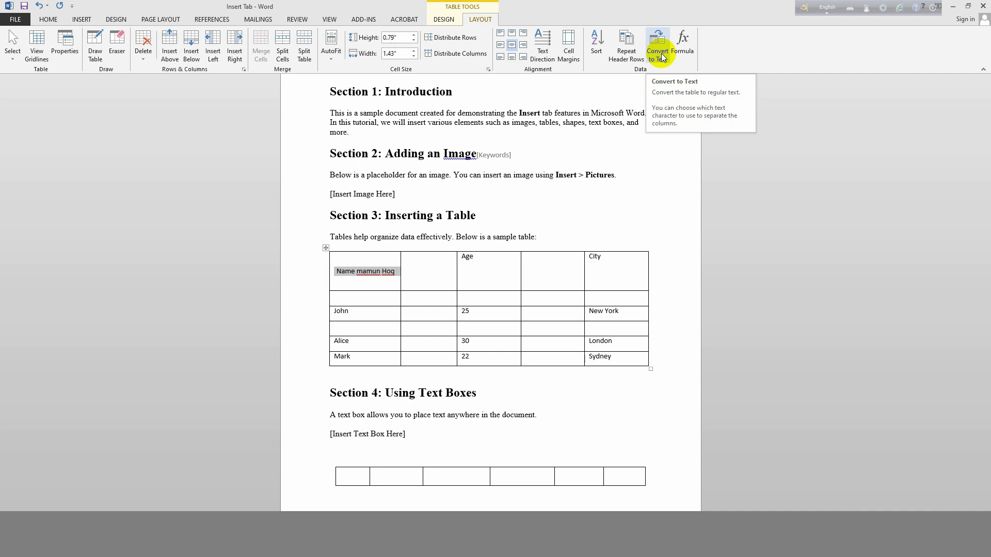
click(660, 54)
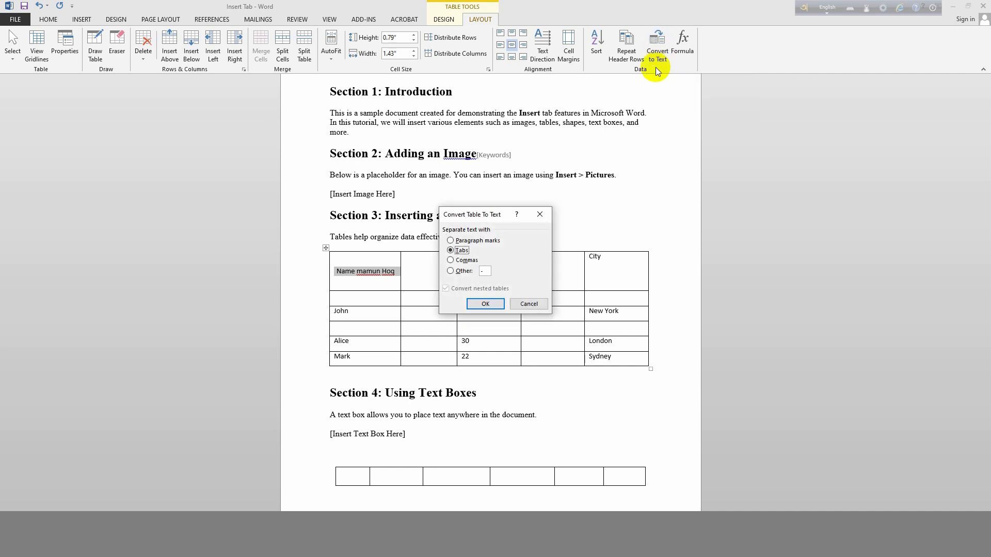
click(484, 303)
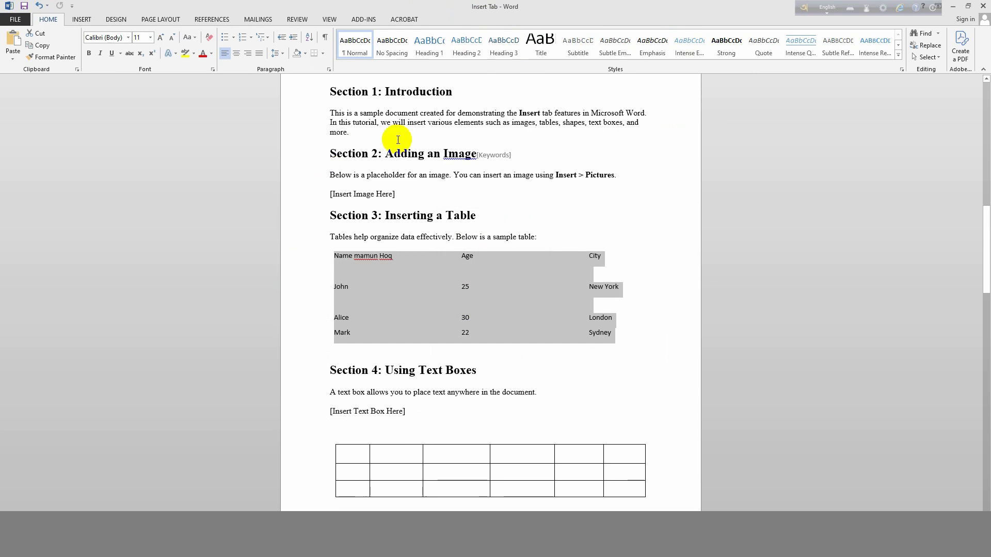
key(ctrl+z)
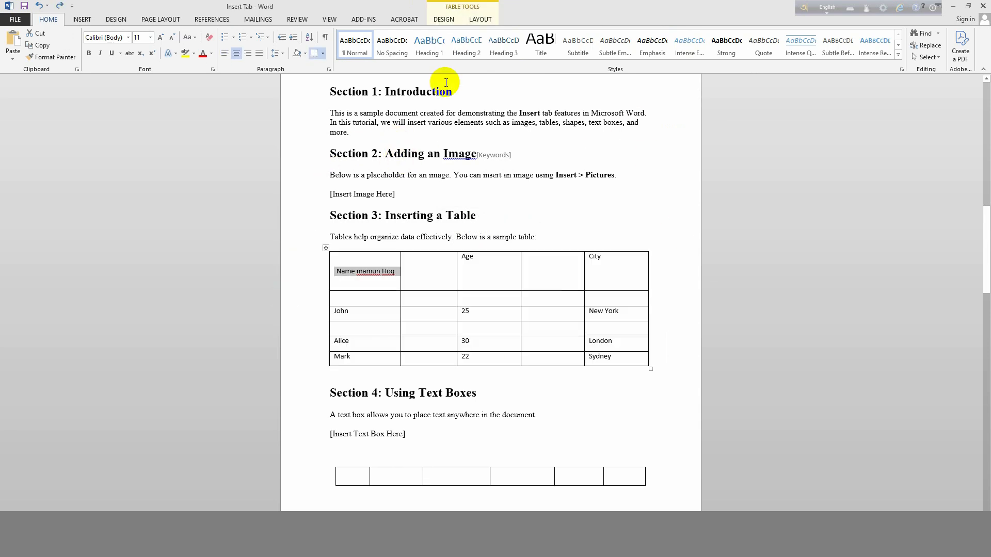
click(488, 20)
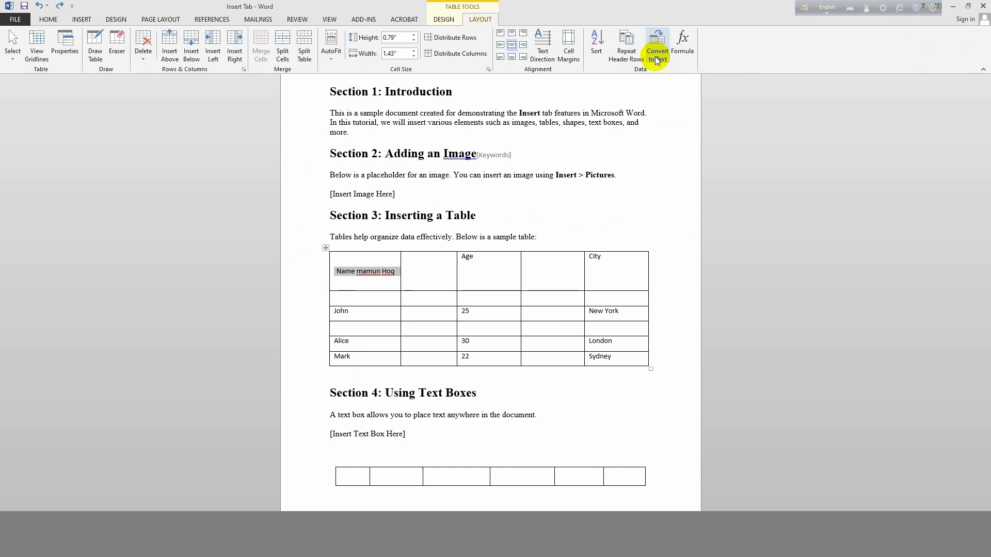
click(689, 46)
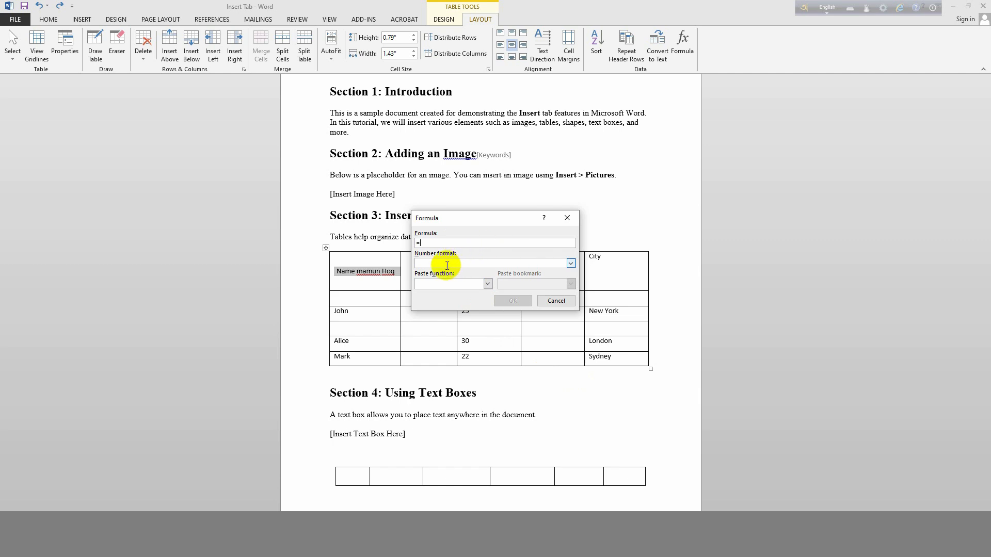
click(570, 263)
click(572, 263)
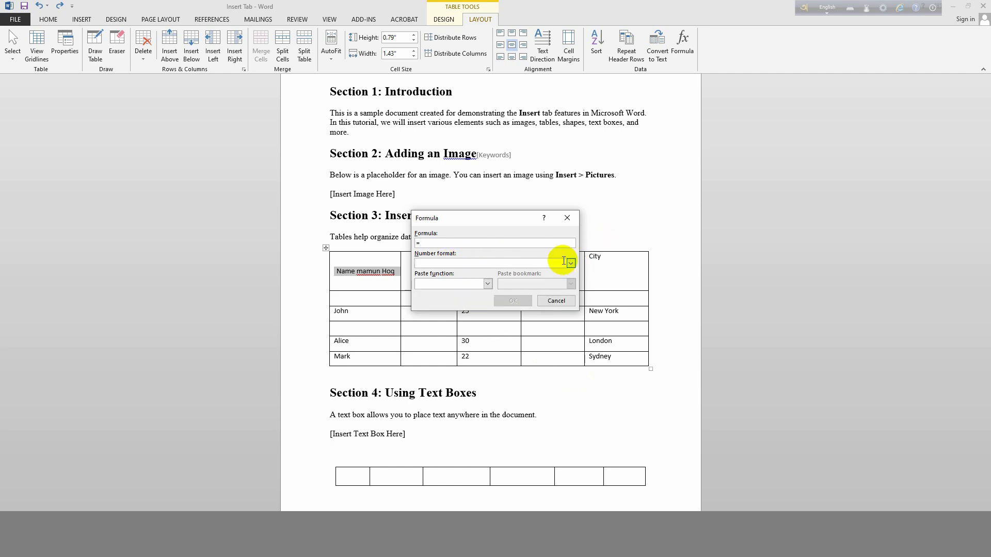
click(567, 217)
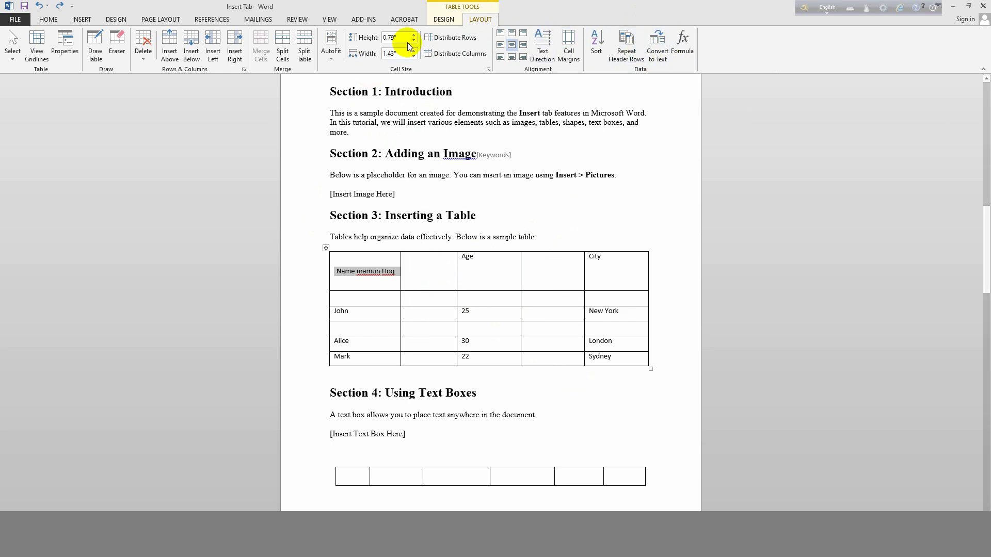
click(450, 19)
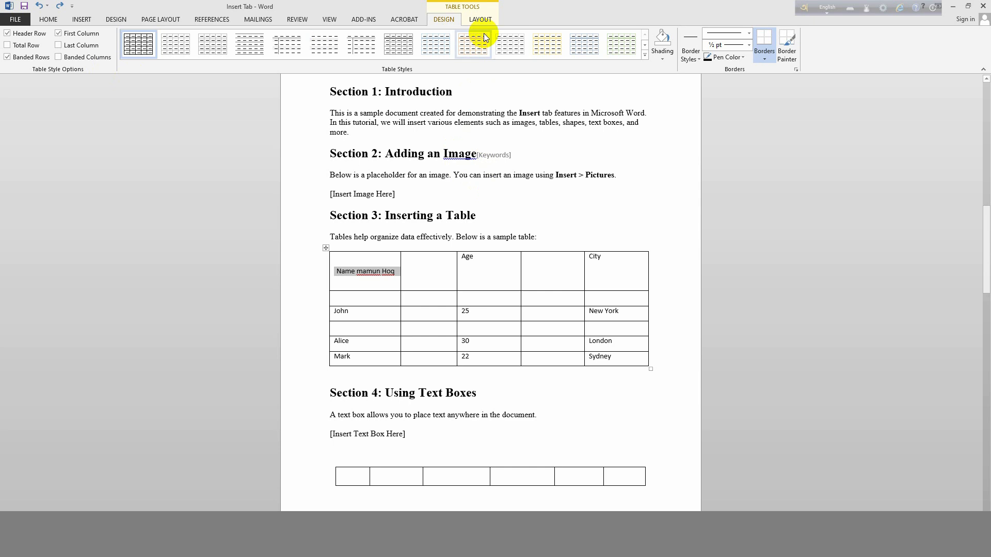
click(475, 23)
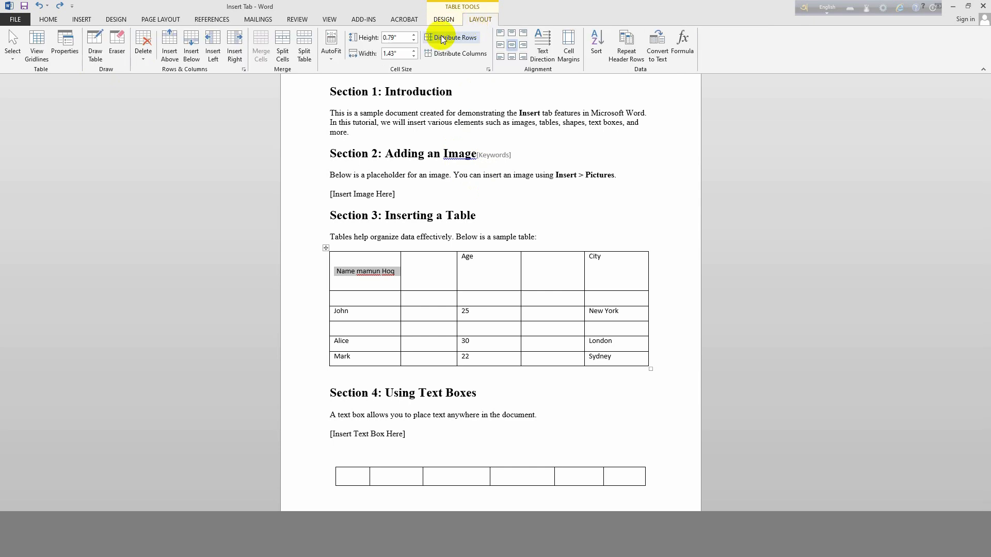